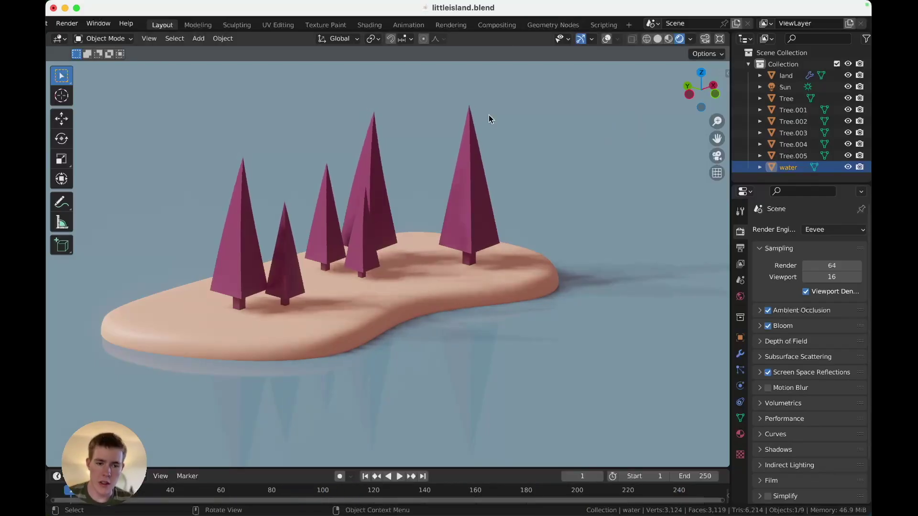
Create a new geometry node tree on the water object in the Geometry Nodes workspace
key(Escape)
click(550, 25)
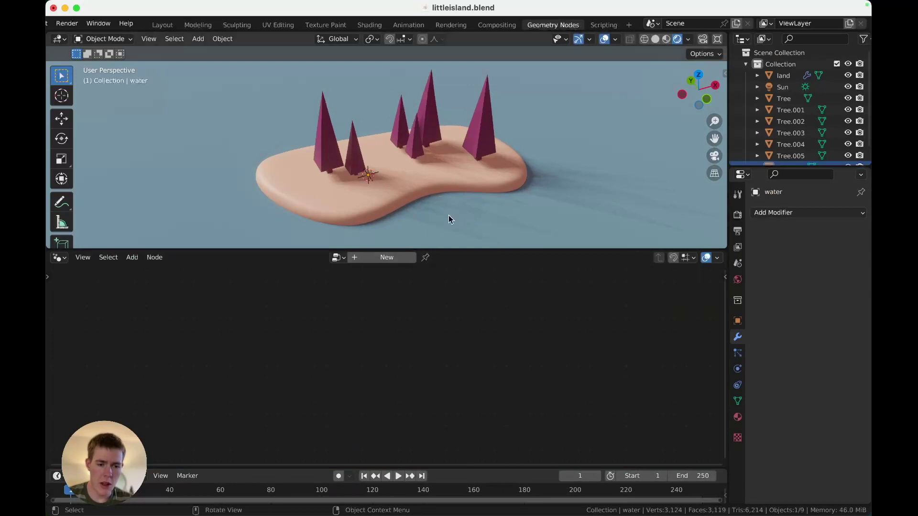
click(377, 258)
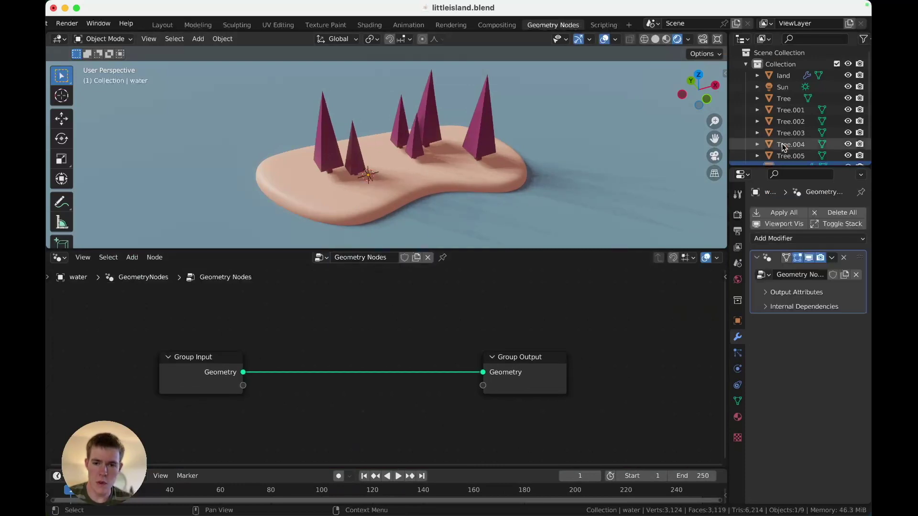
Move the land object into a new collection named land
click(783, 75)
key(m)
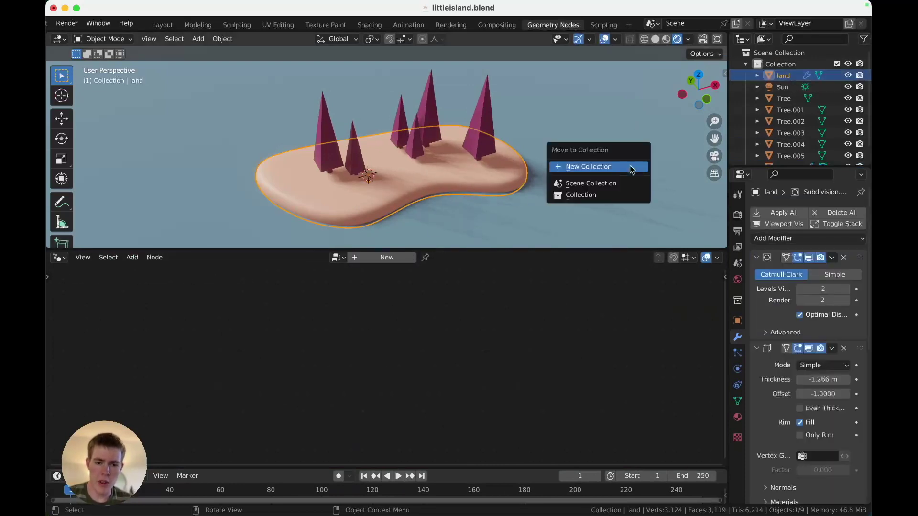
click(631, 167)
text(land)
key(Return)
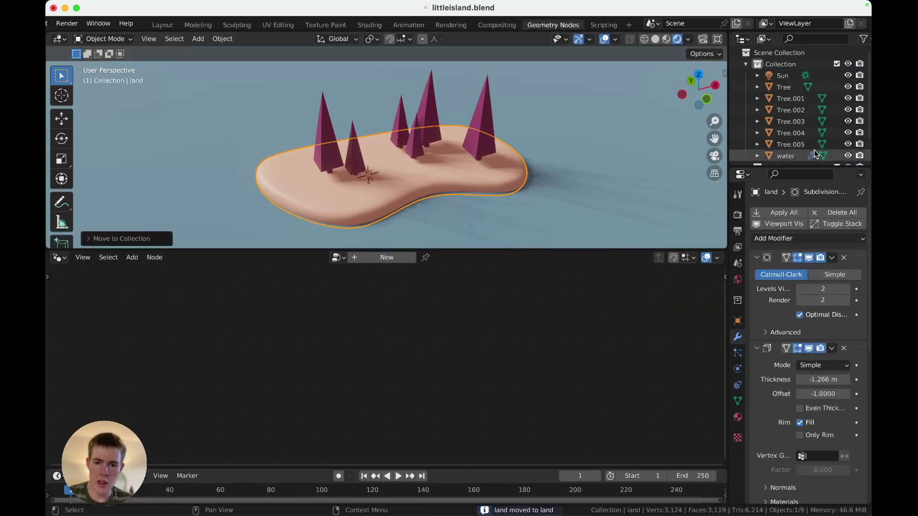
Rename the water object's geometry node tree to ripples
click(815, 153)
scroll(816, 153, down, 2)
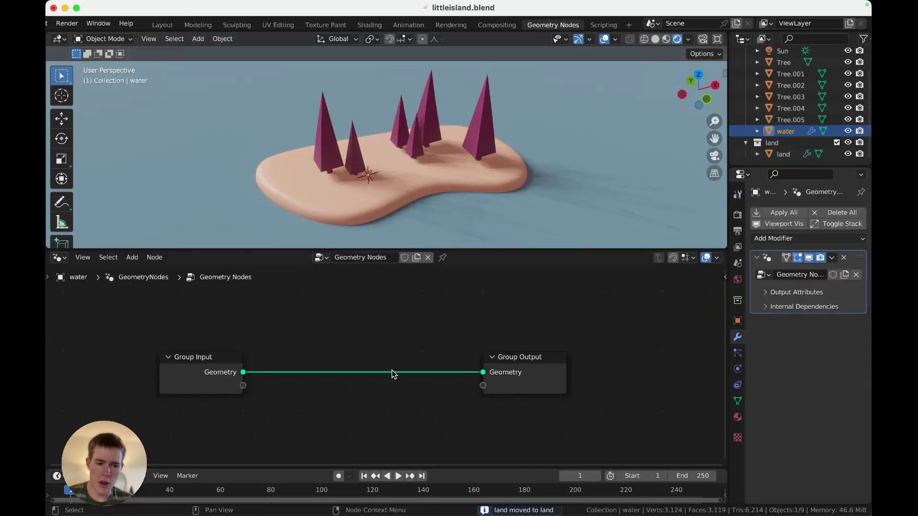
scroll(392, 372, down, 1)
double_click(369, 257)
text(r)
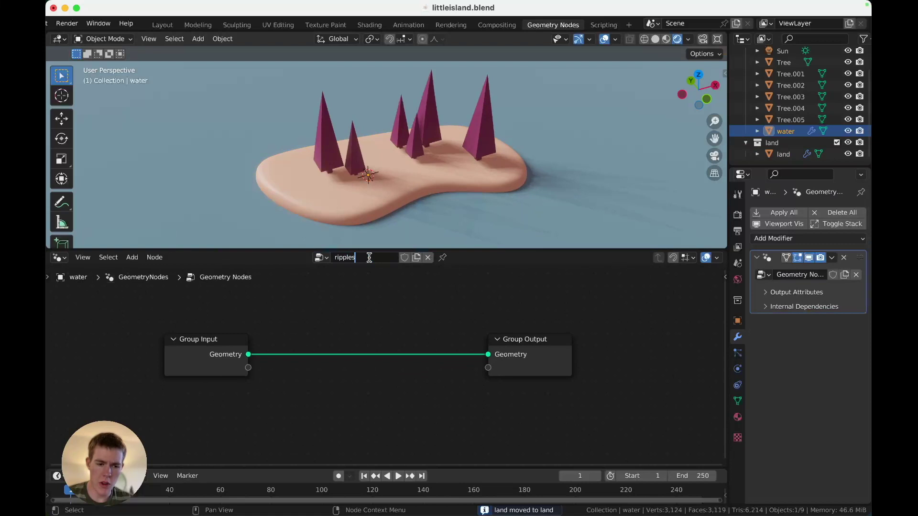
text(ipples)
key(Return)
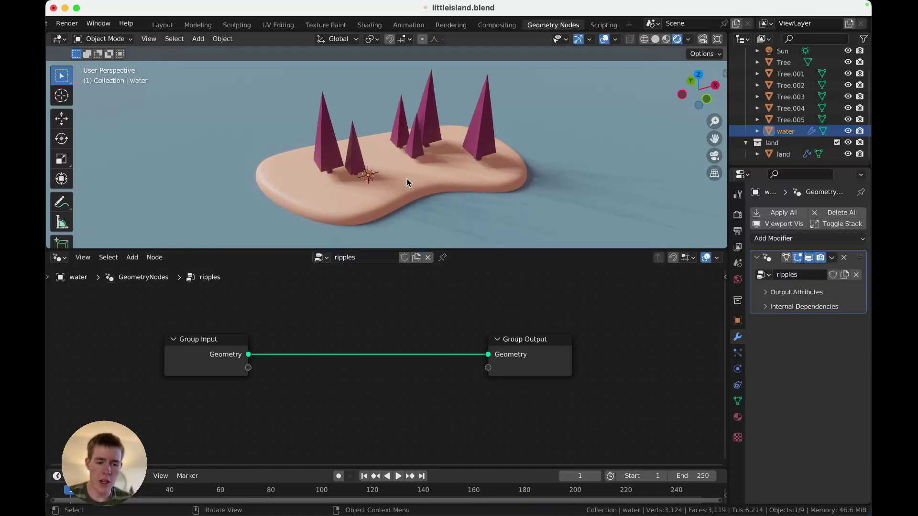
Draw an annotation arrow in the viewport from the island out over the water
drag(409, 176, 572, 172)
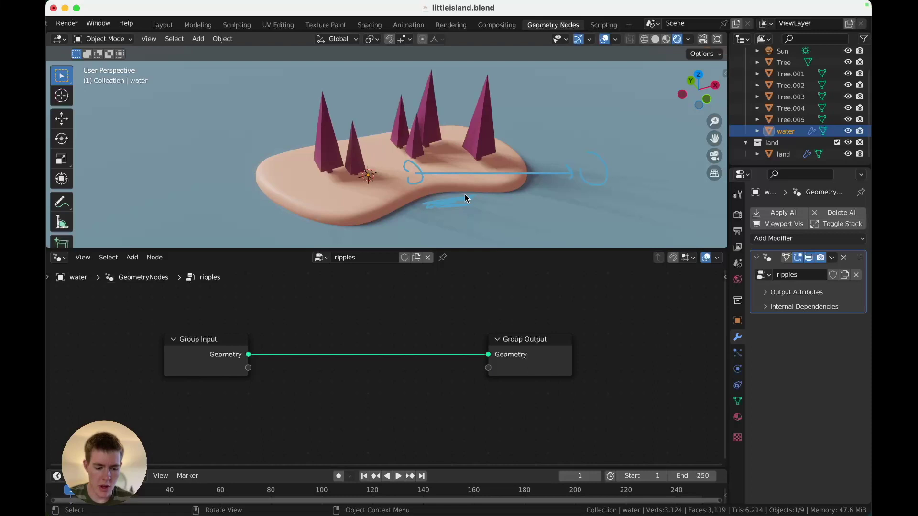
scroll(393, 338, up, 2)
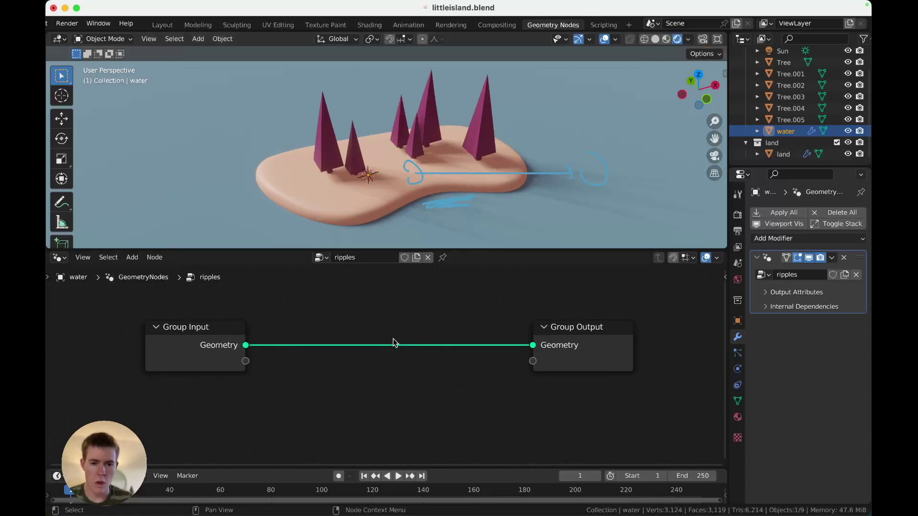
scroll(393, 339, down, 2)
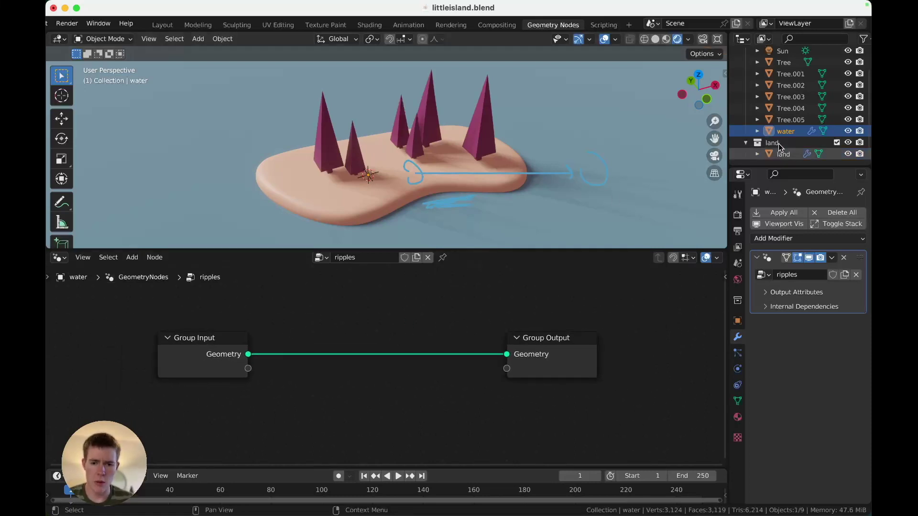
Display the viewport as wireframe and insert a Subdivide Mesh node between Group Input and Group Output, placed close to Group Input
key(shift+z)
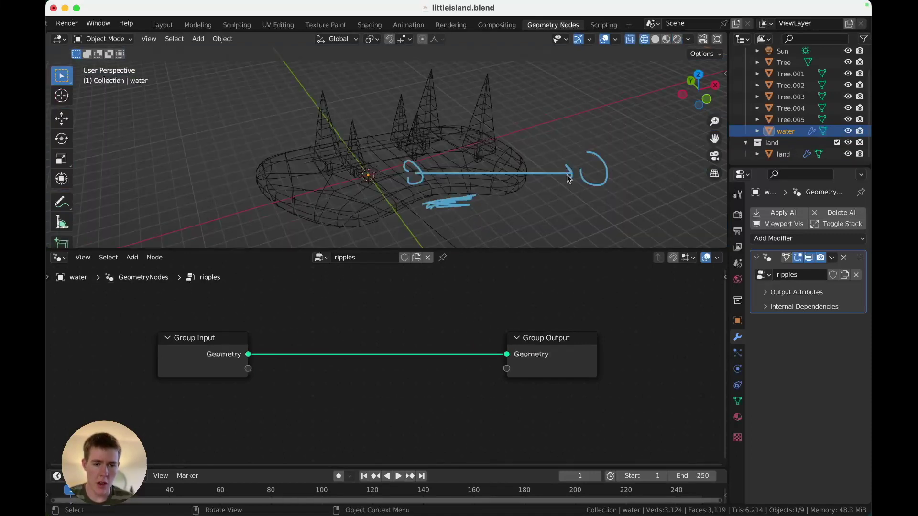
key(shift+a)
text(s)
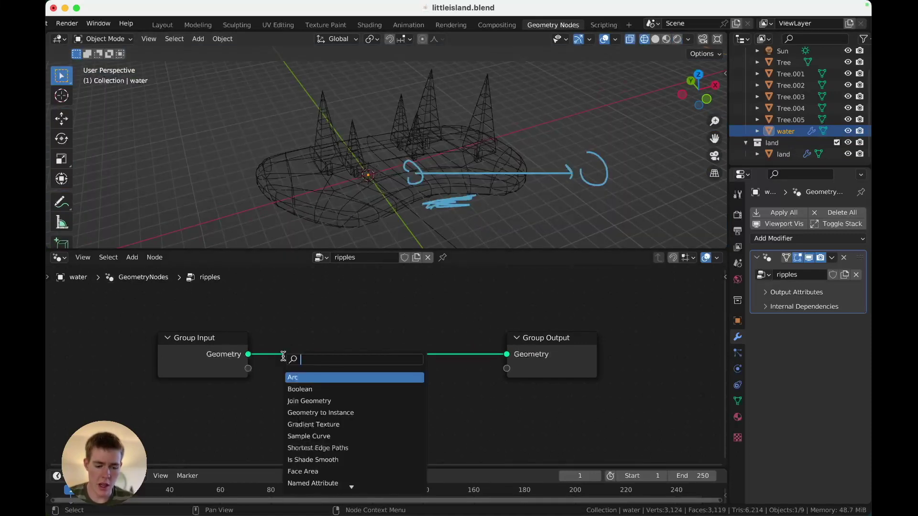
text(subd)
key(Return)
click(297, 311)
drag(216, 358, 136, 355)
drag(344, 329, 243, 340)
Set the Subdivide Mesh node's Level to 9
click(279, 374)
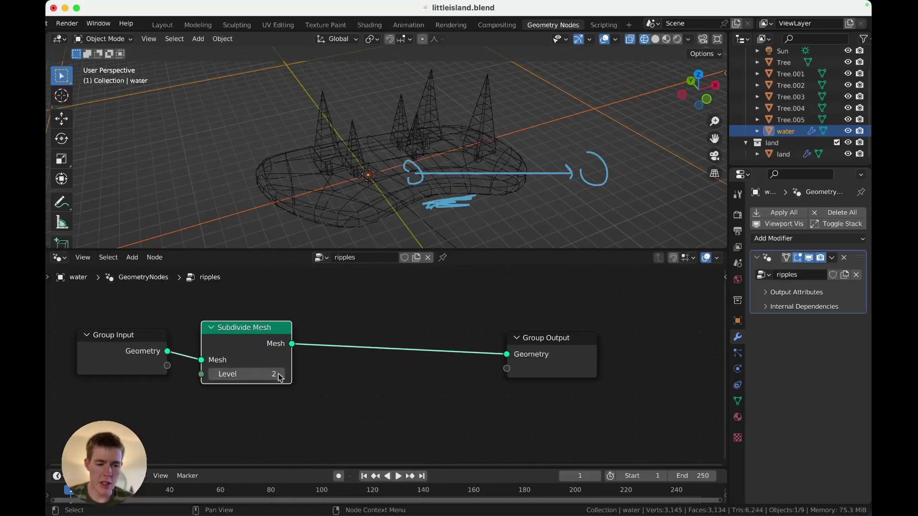
click(280, 374)
click(279, 374)
click(279, 374)
click(279, 374)
click(264, 374)
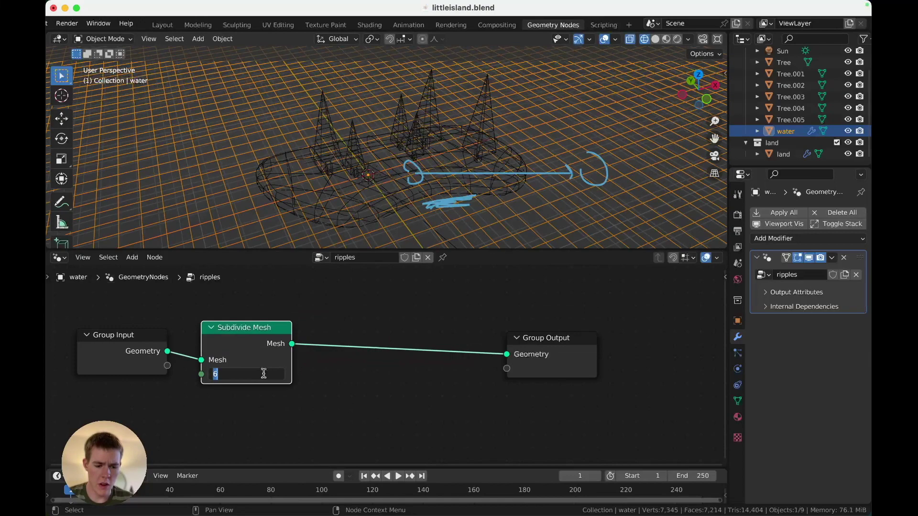
text(7)
key(Return)
click(263, 374)
text(8)
key(Return)
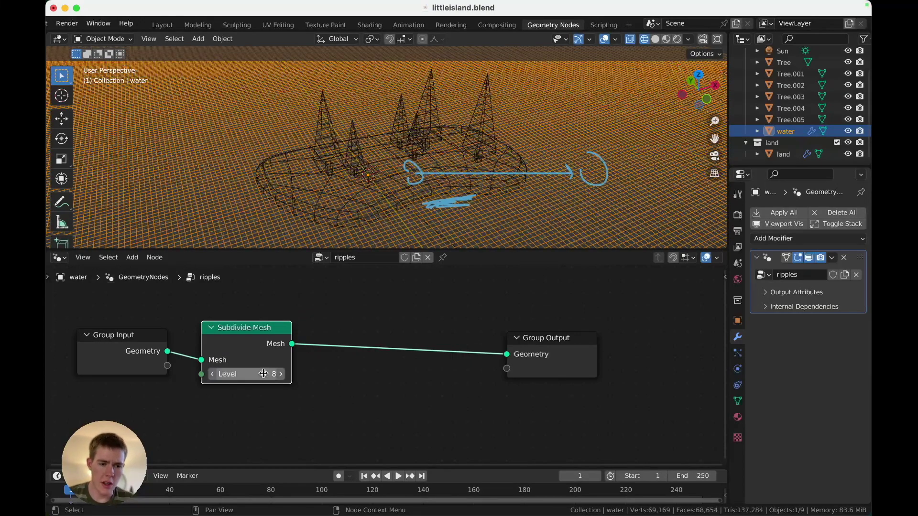
click(264, 374)
text(9)
key(Return)
click(373, 404)
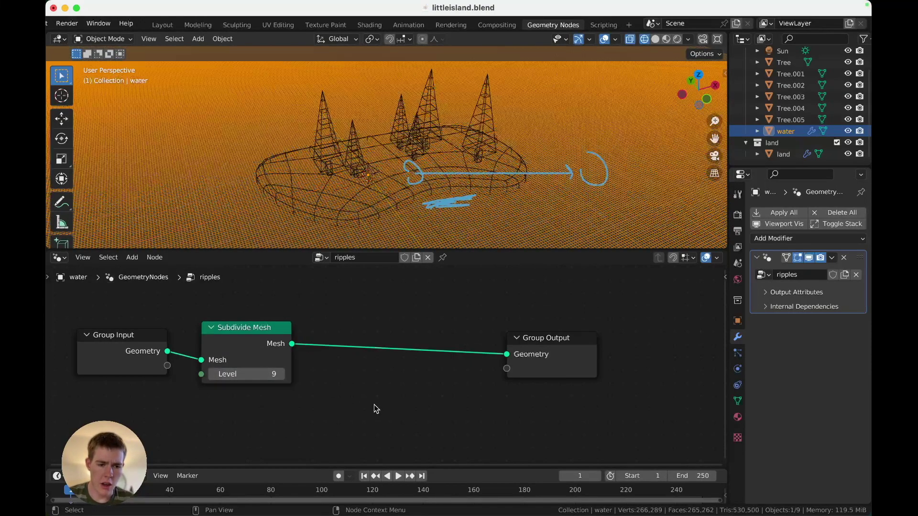
Spread the Group Output and Group Input nodes apart to make room in the node tree
scroll(374, 404, right, 2)
drag(550, 351, 664, 345)
scroll(291, 348, left, 2)
scroll(291, 348, down, 1)
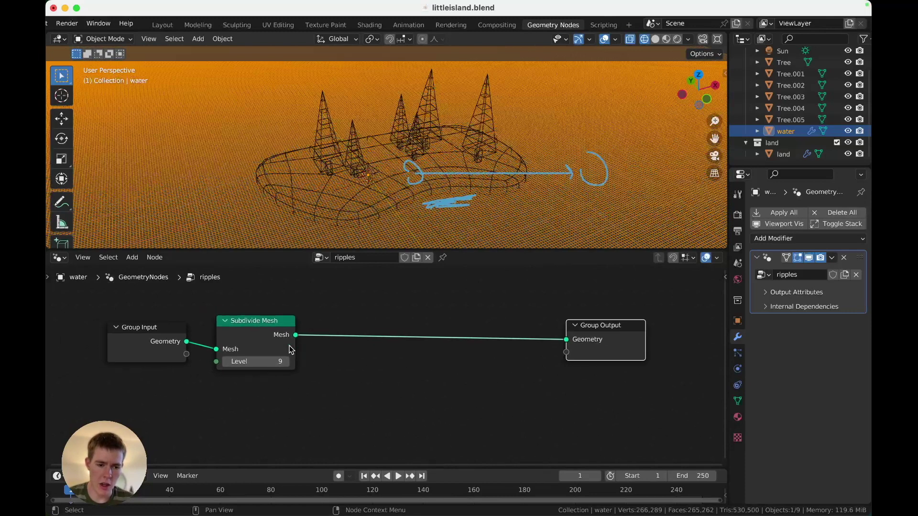
drag(134, 350, 99, 370)
Add the land collection to the node tree as a Collection Info node set to Relative, and return the viewport to rendered shading
drag(775, 143, 214, 401)
middle_drag(214, 401, 199, 397)
click(228, 206)
key(shift+z)
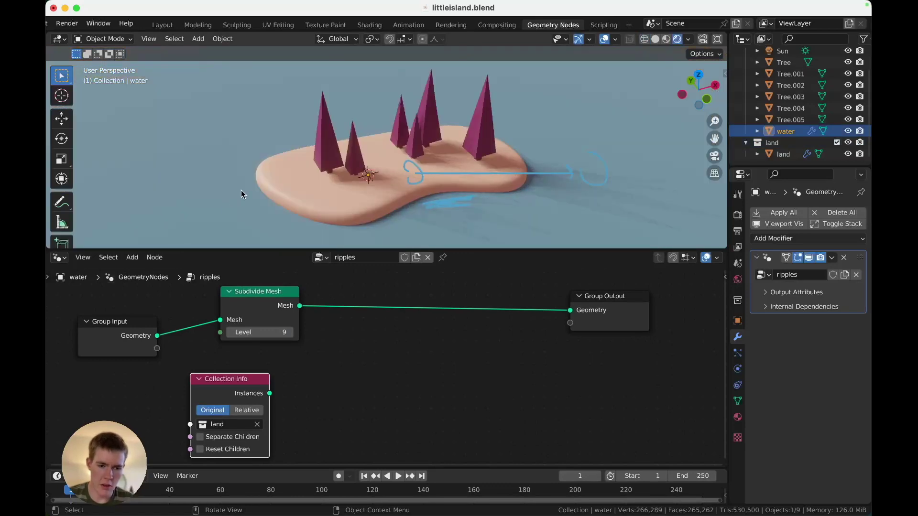
middle_drag(265, 343, 258, 346)
drag(244, 394, 253, 394)
click(250, 413)
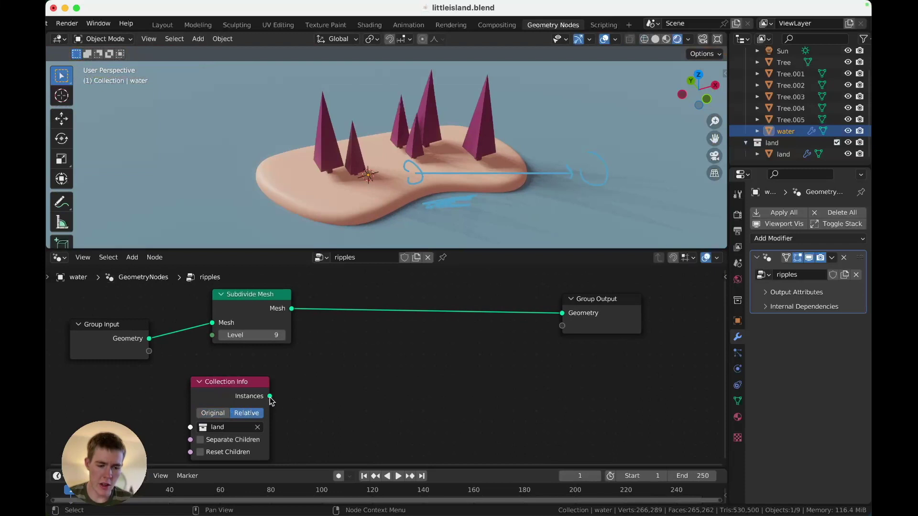
Add a Realize Instances node fed by the Collection Info node's Instances output
drag(269, 397, 341, 382)
text(rea)
key(Return)
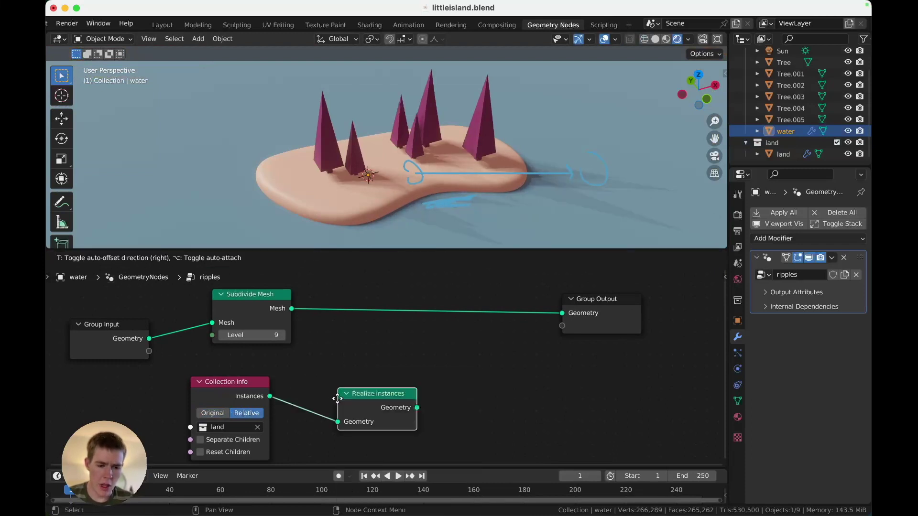
click(295, 403)
Move Group Output farther away and add a Geometry Proximity node with Realize Instances connected to its Target
scroll(311, 351, right, 1)
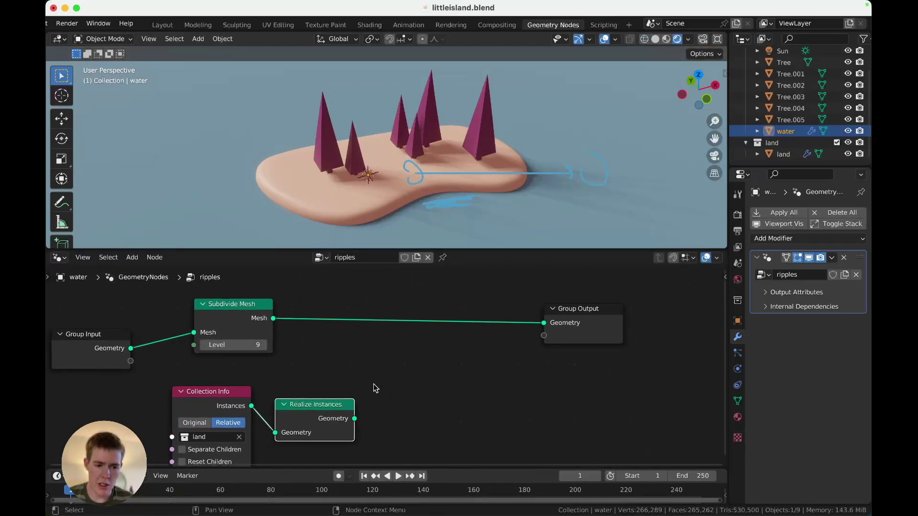
scroll(374, 384, right, 2)
drag(579, 322, 731, 321)
scroll(364, 380, right, 3)
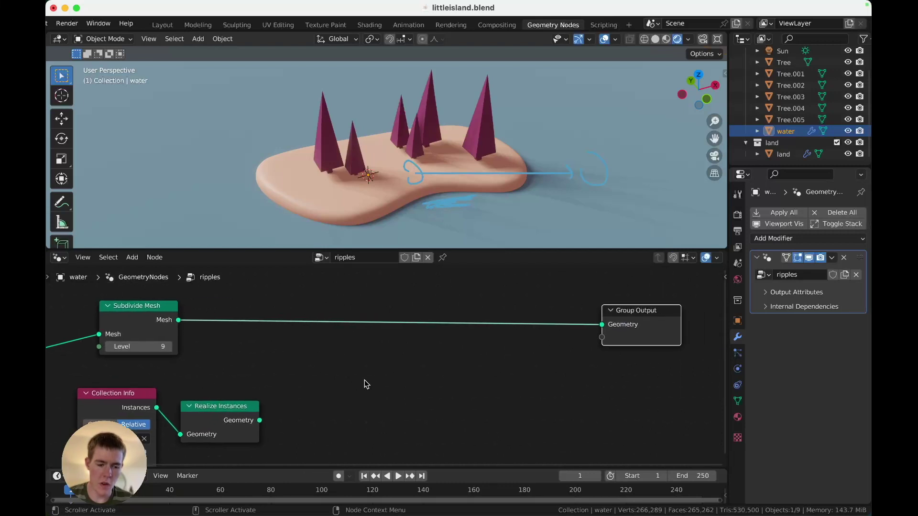
drag(260, 420, 337, 397)
text(prox)
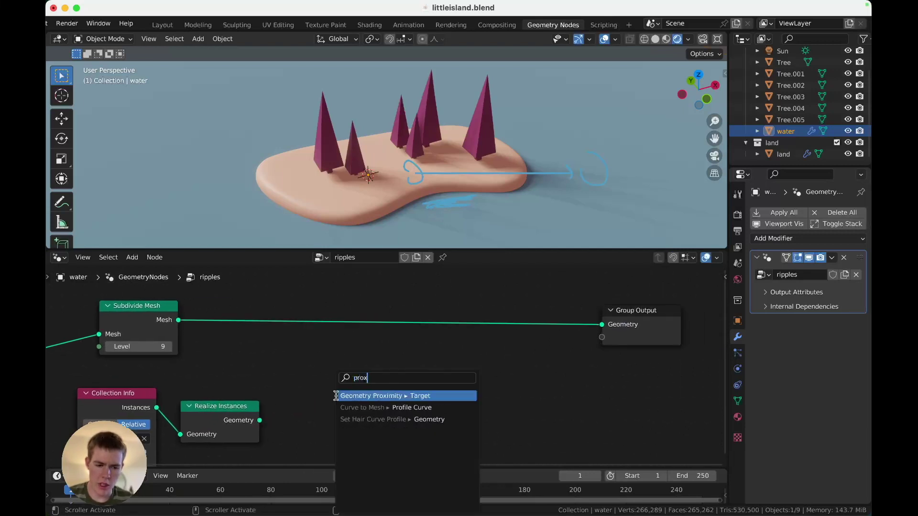
key(Return)
click(310, 384)
scroll(309, 384, down, 1)
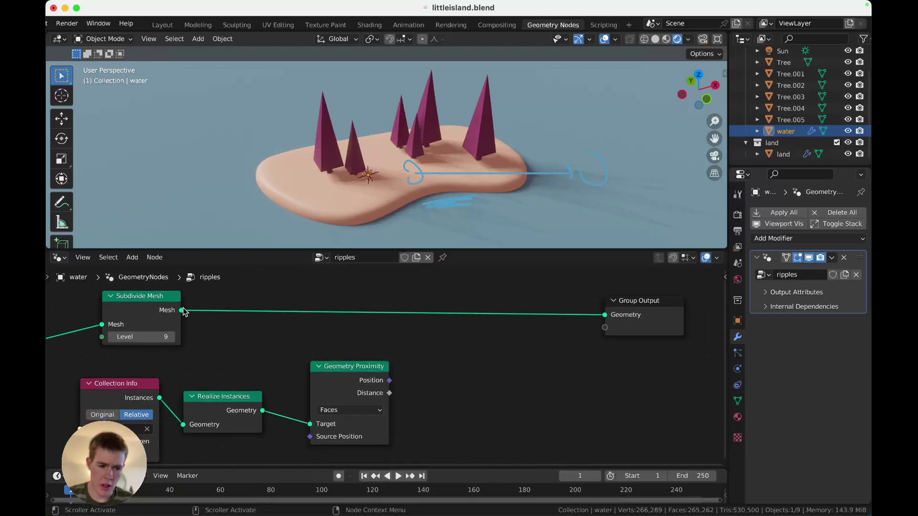
drag(181, 310, 297, 338)
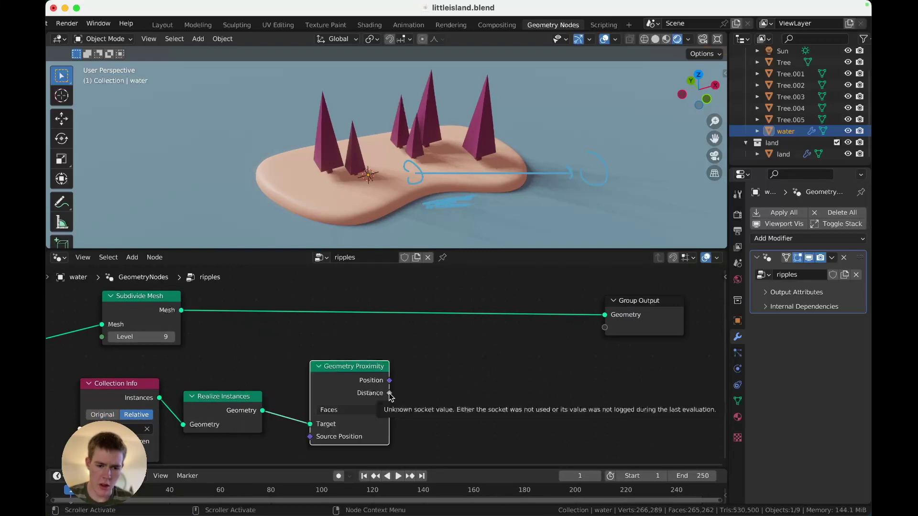
Add a Map Range node fed by the Geometry Proximity node's Distance output
drag(391, 396, 456, 400)
text(map)
key(Return)
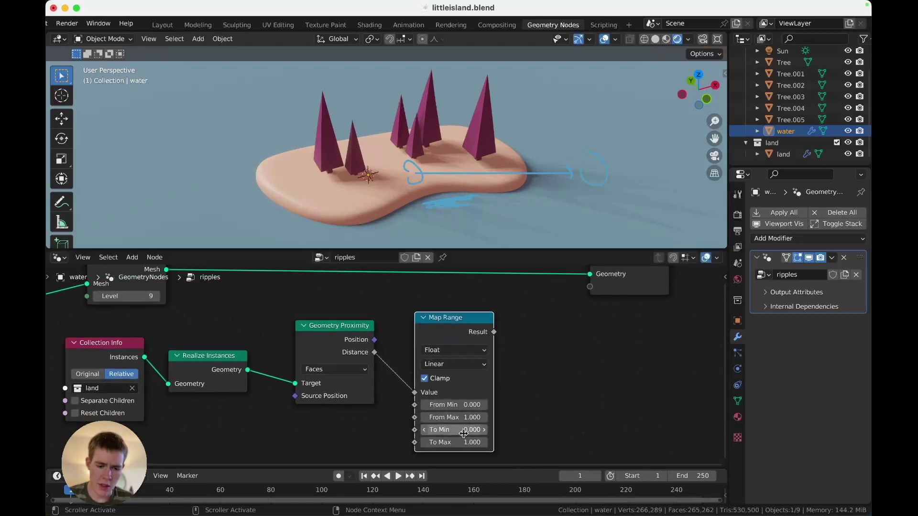
Set the Map Range node's To Min to 1 and To Max to 0 to invert the distance
click(463, 434)
text(1)
key(Return)
click(462, 442)
text(0)
key(Return)
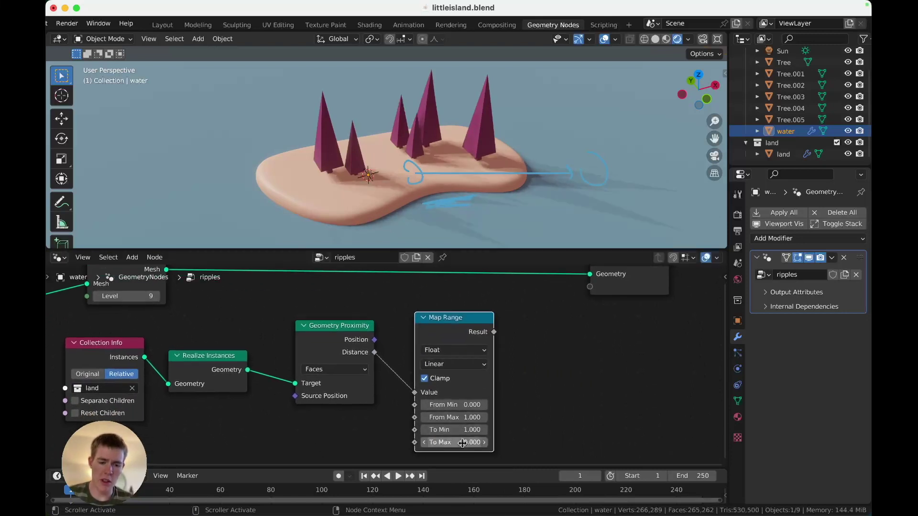
Reposition the Geometry Proximity, Group Output and Map Range nodes to free space before Group Output
drag(325, 344, 316, 365)
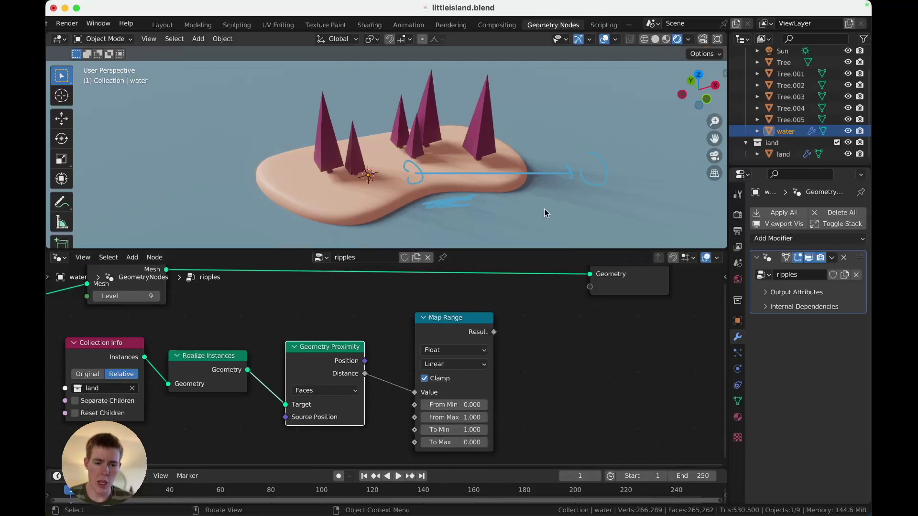
scroll(537, 329, right, 5)
drag(517, 290, 602, 288)
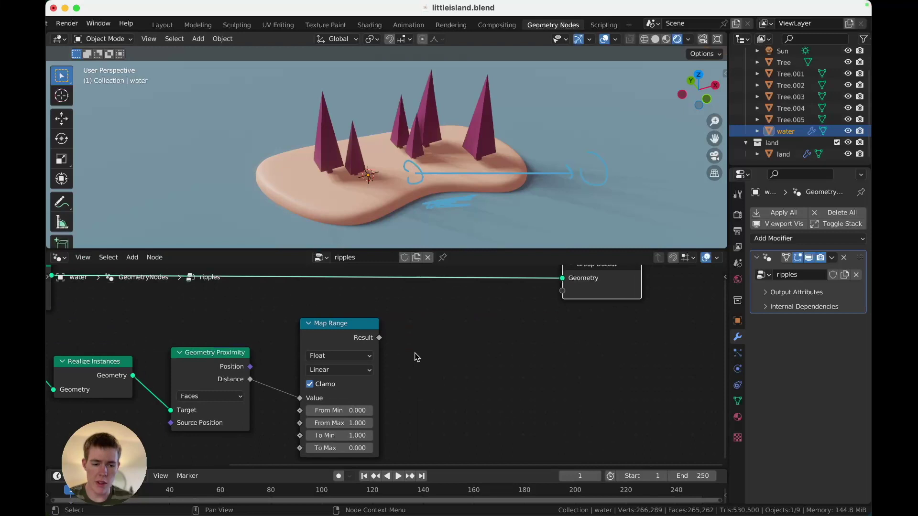
scroll(415, 353, right, 1)
drag(333, 341, 313, 354)
key(shift+d)
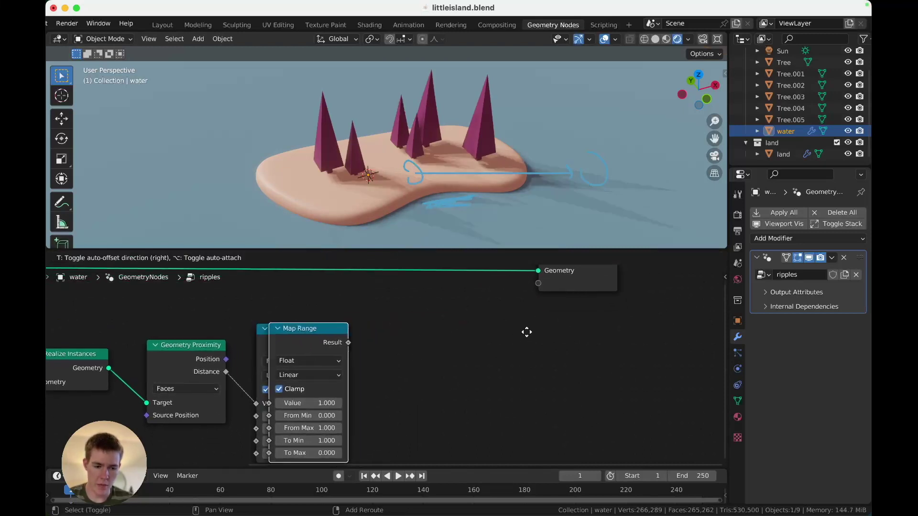
click(445, 341)
key(x)
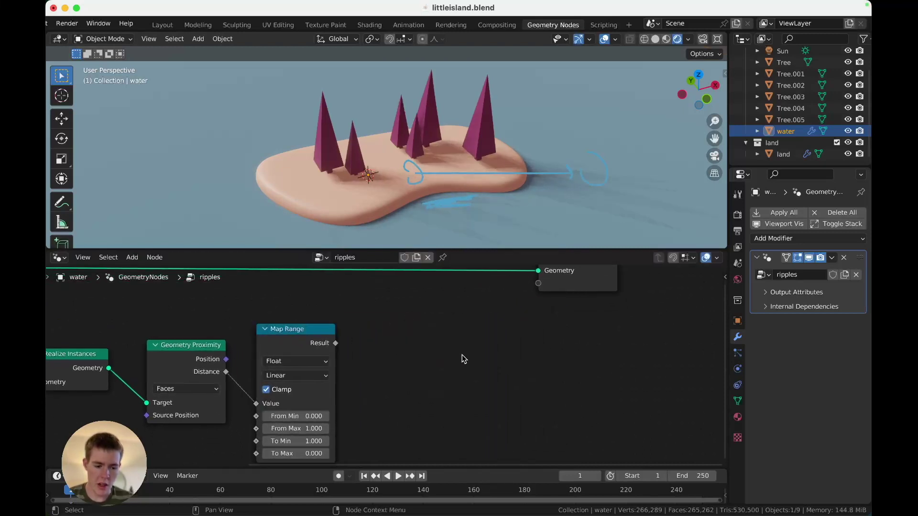
Add a second Map Range node and connect the first Map Range's Result to its Value
key(shift+a)
text(map)
key(Return)
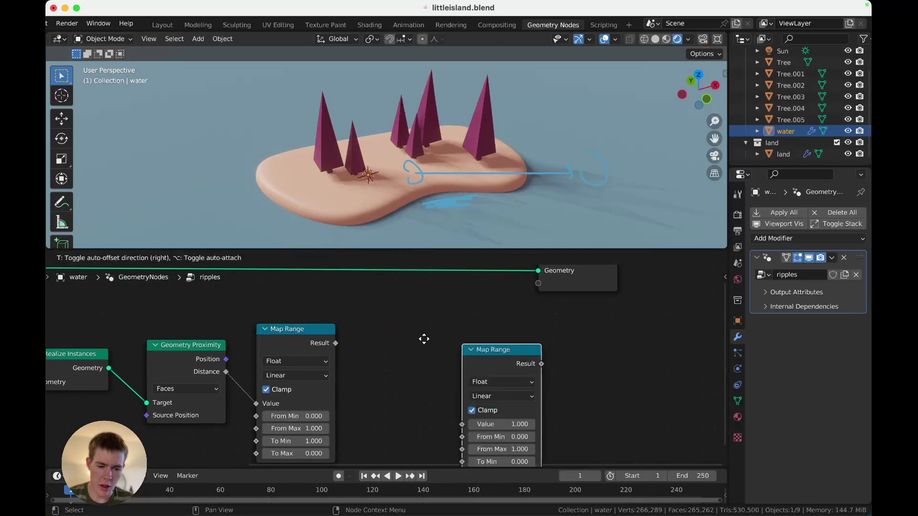
click(410, 312)
drag(336, 343, 409, 376)
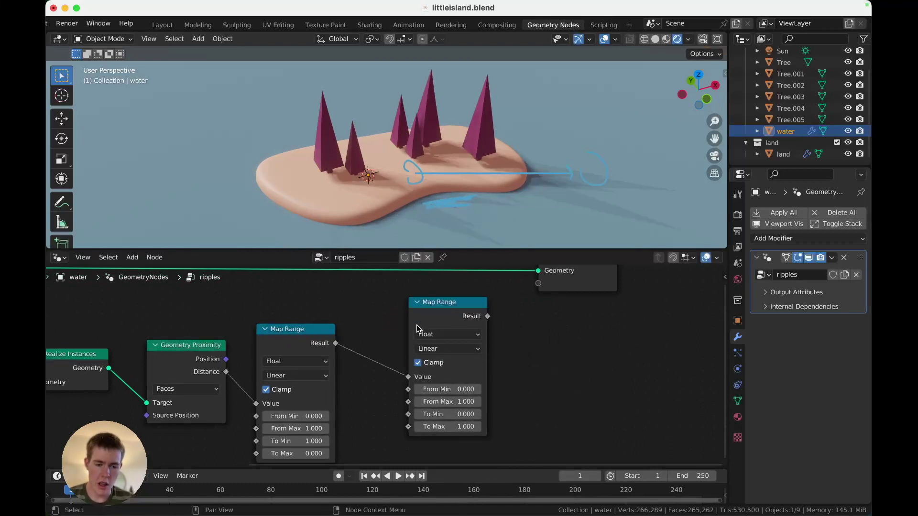
drag(417, 311, 405, 318)
Connect the second Map Range's Result to a new socket on Group Output
scroll(405, 320, up, 3)
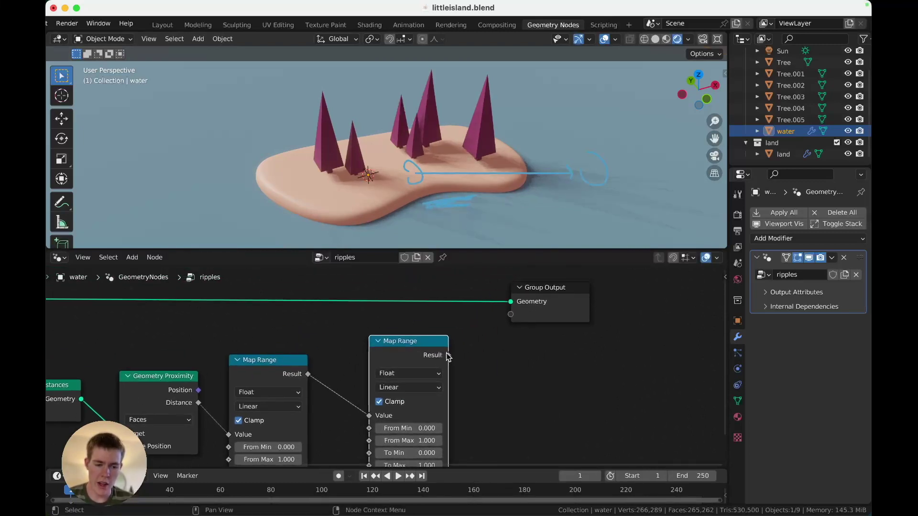
drag(448, 356, 510, 314)
scroll(471, 352, down, 2)
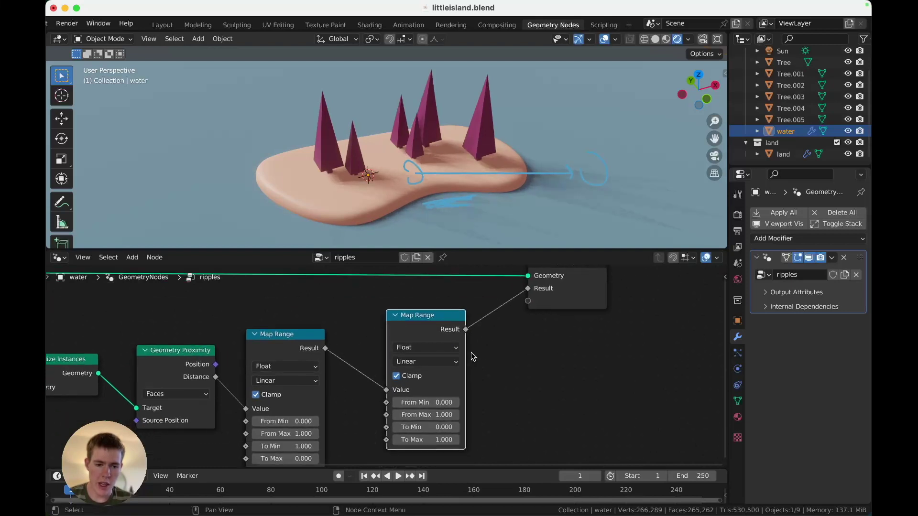
Set the first Map Range node's From Max to 0.2
scroll(351, 399, left, 3)
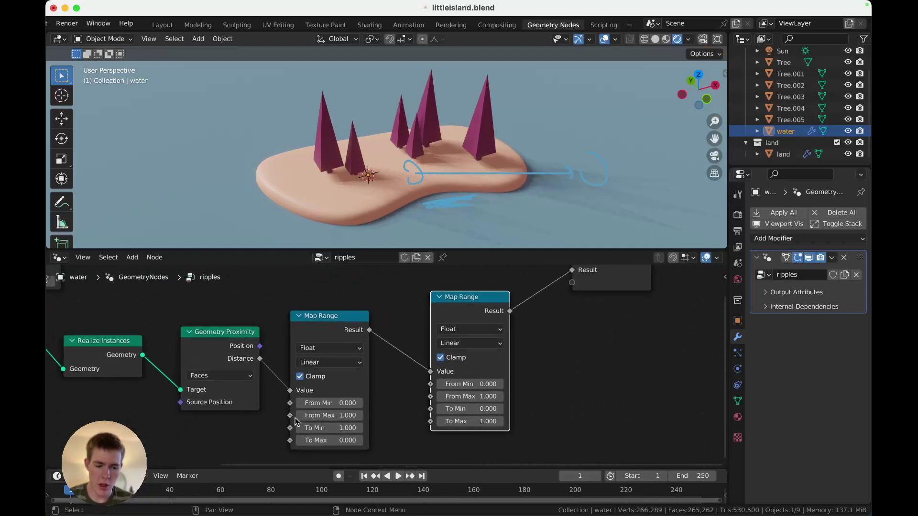
click(323, 415)
text(0.1)
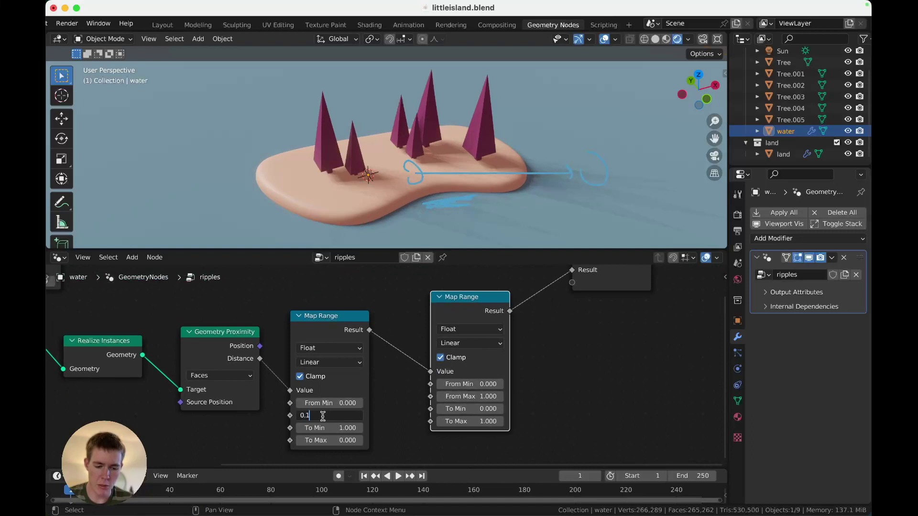
text(5)
key(Return)
click(335, 416)
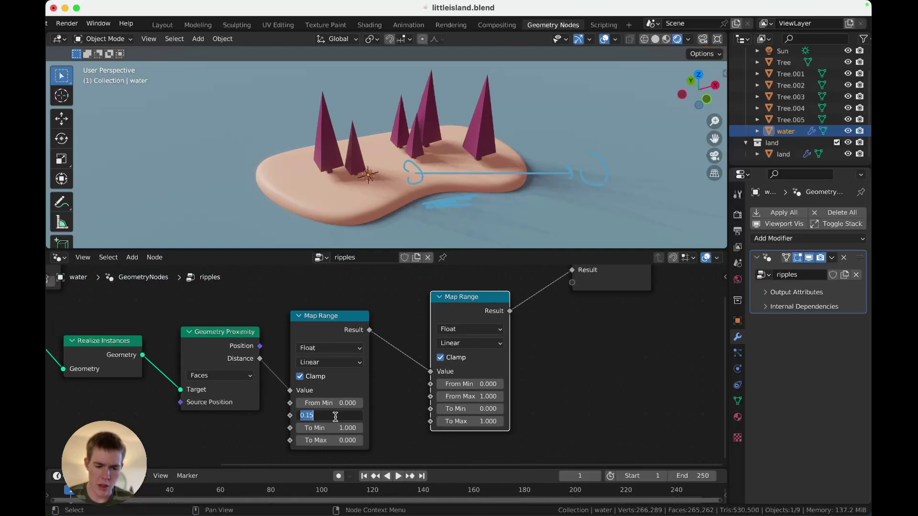
key(Return)
click(335, 416)
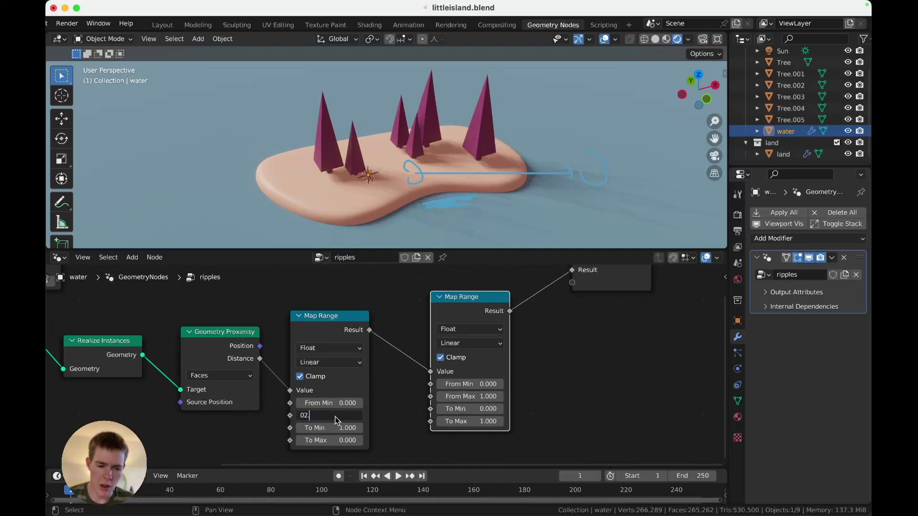
text(0.2)
key(Return)
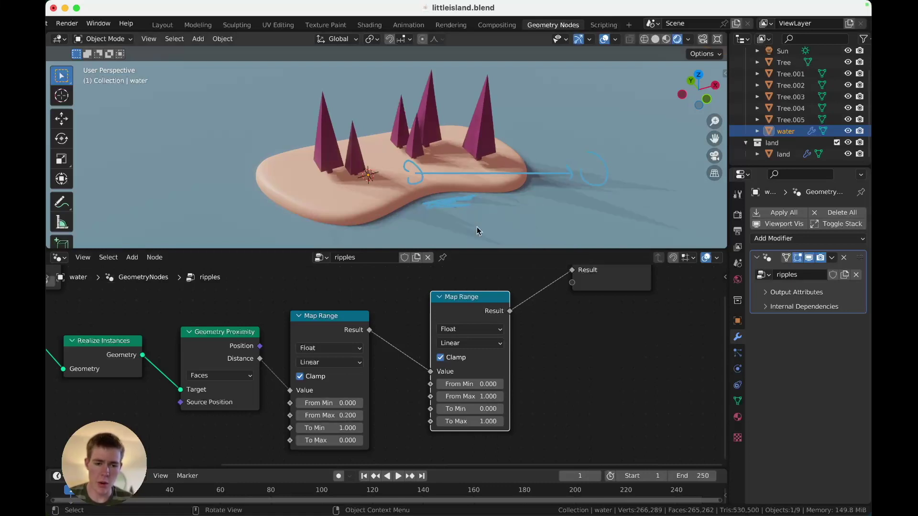
Add a color attribute named Color to the water mesh with the Vertex domain and Color data type
scroll(345, 406, up, 3)
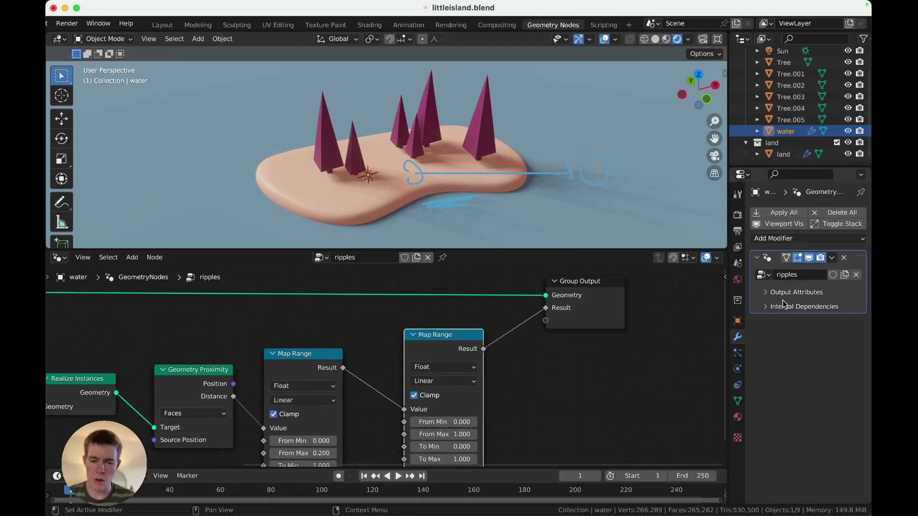
click(764, 294)
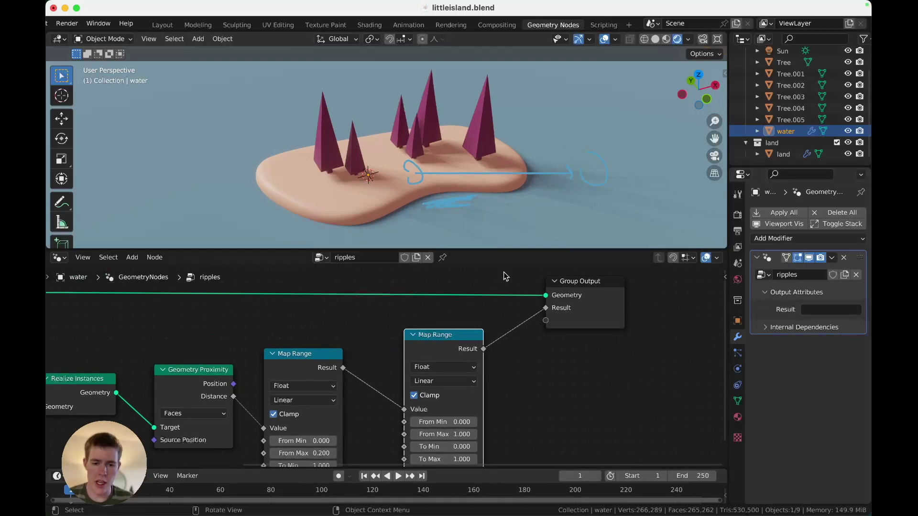
click(738, 402)
click(760, 402)
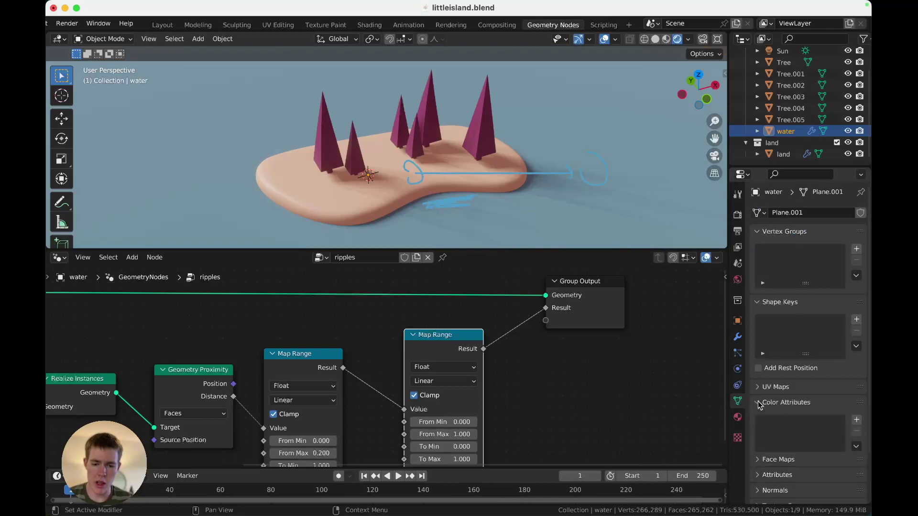
scroll(761, 404, down, 2)
click(856, 387)
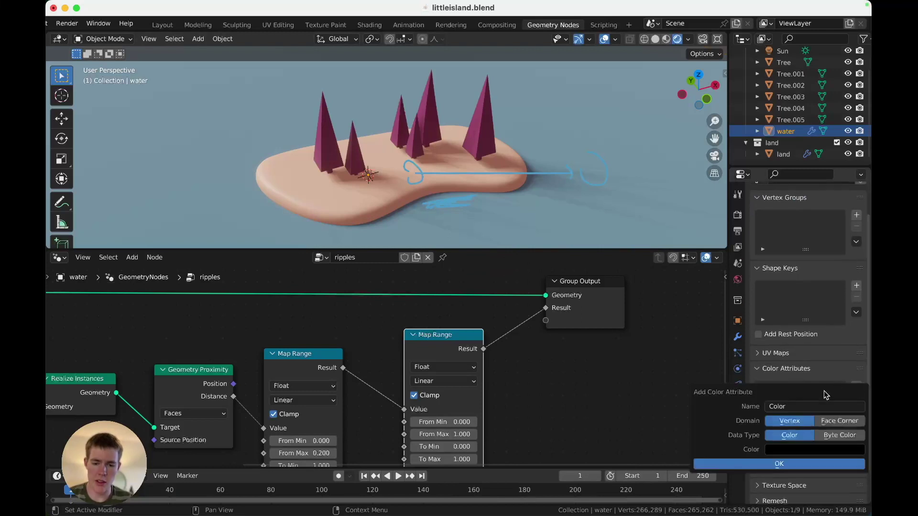
click(755, 464)
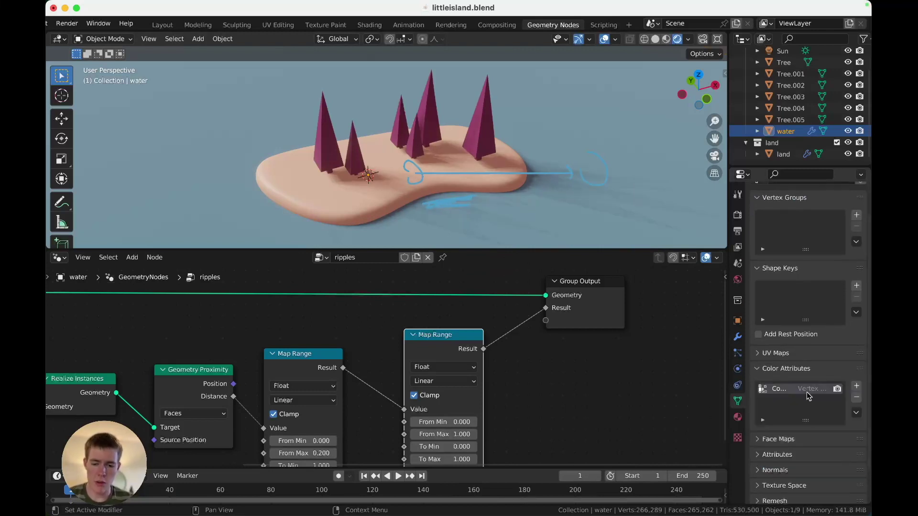
Assign the Color attribute to the Result output attribute of the ripples modifier
click(738, 337)
click(813, 309)
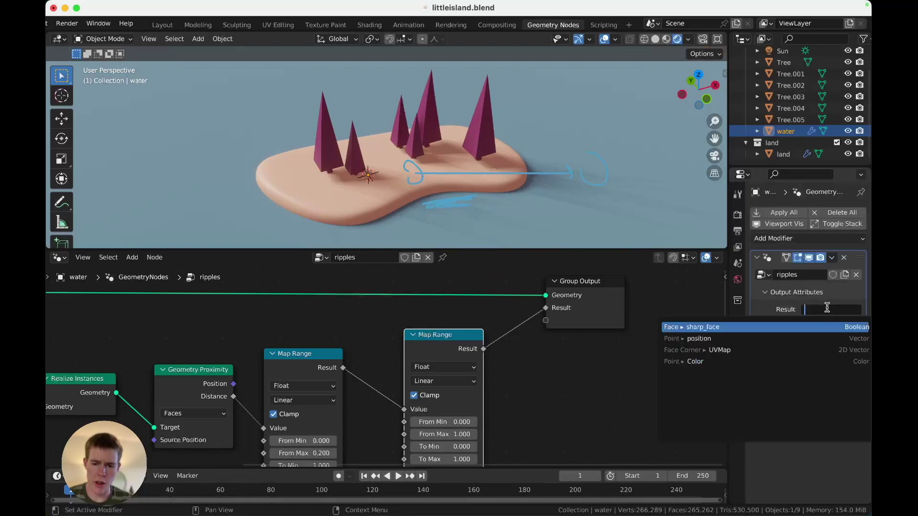
click(724, 362)
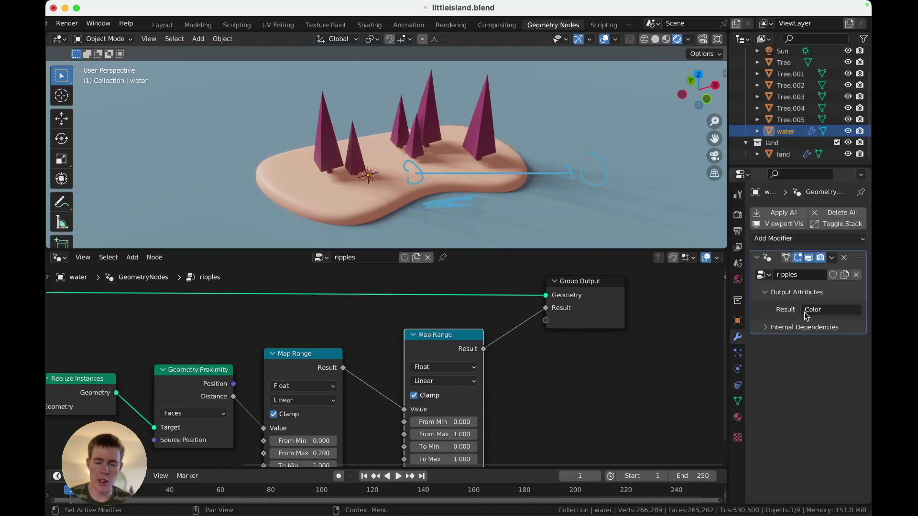
Open the water material in the Shading workspace and add a Color Attribute node above the link between Principled BSDF and Material Output
click(372, 24)
scroll(436, 157, down, 3)
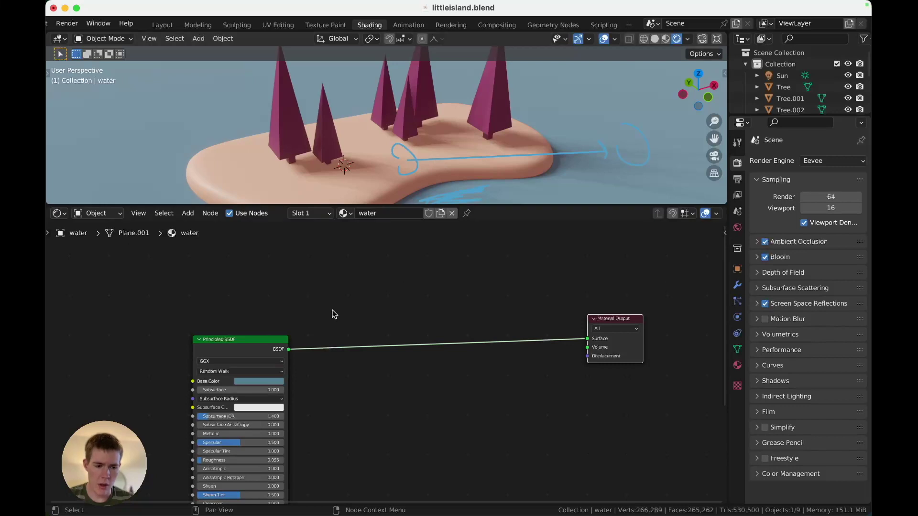
scroll(333, 314, right, 4)
key(shift+a)
key(s)
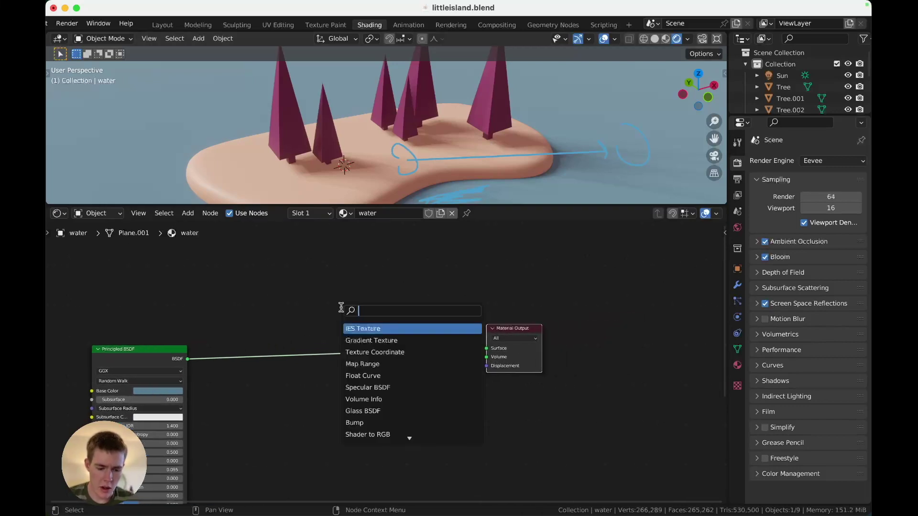
text(c)
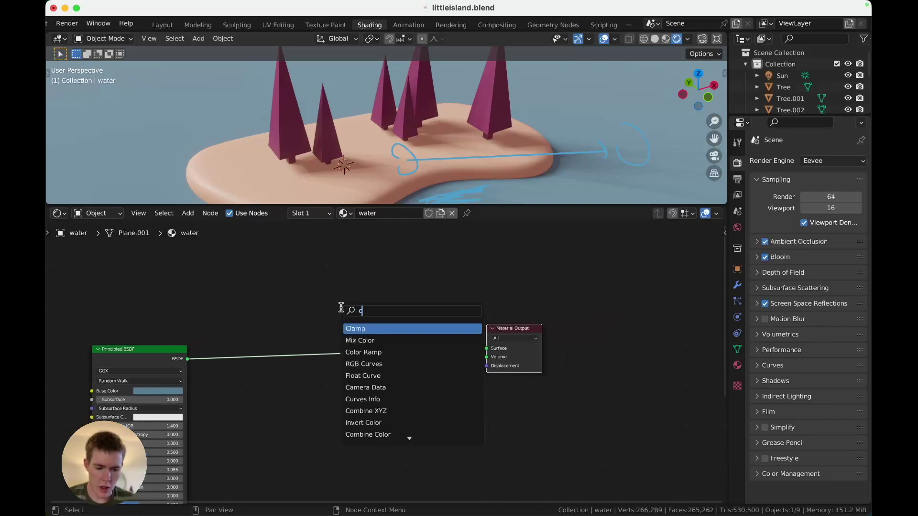
text(olor a)
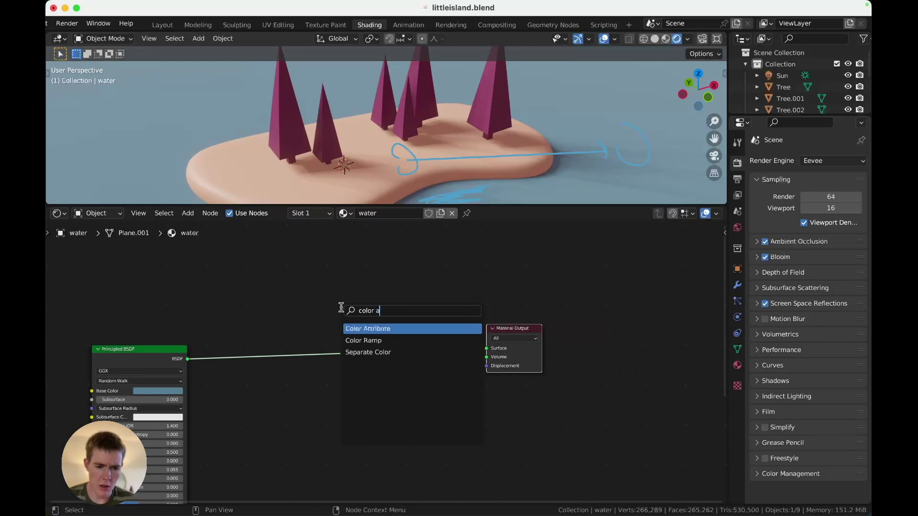
key(Return)
click(264, 287)
scroll(275, 312, up, 1)
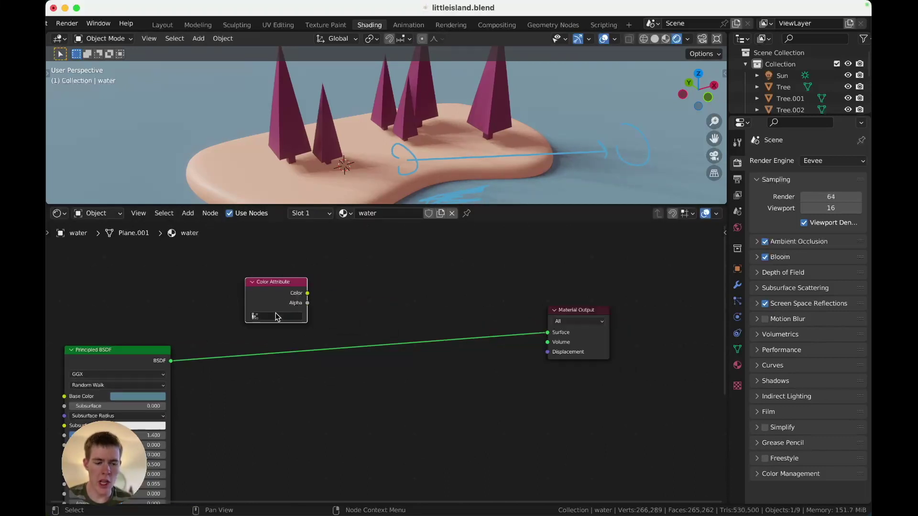
Try to assign the attribute Color to the Color Attribute node
click(272, 317)
text(Colo)
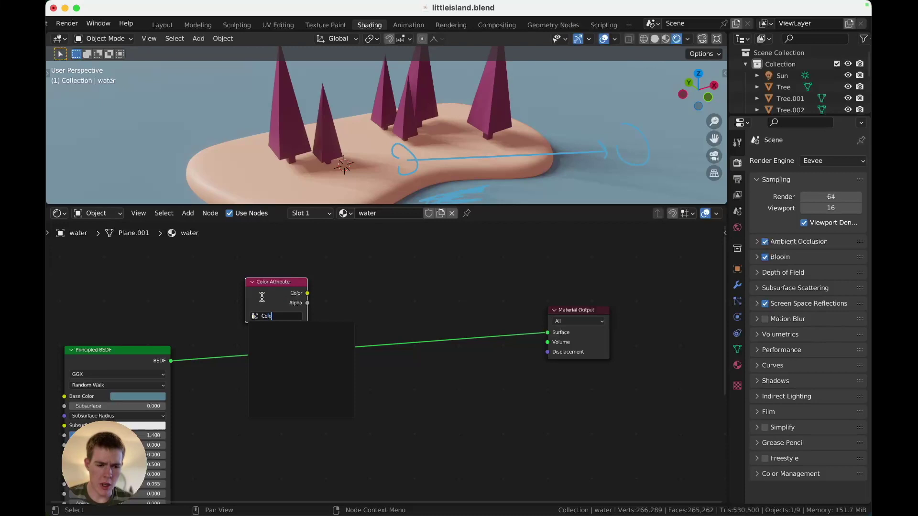
text(r)
key(Return)
click(347, 300)
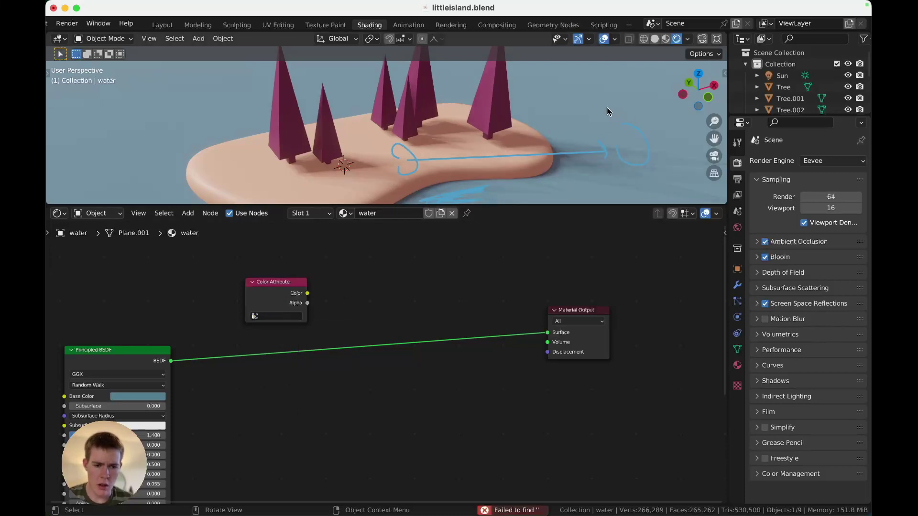
click(272, 318)
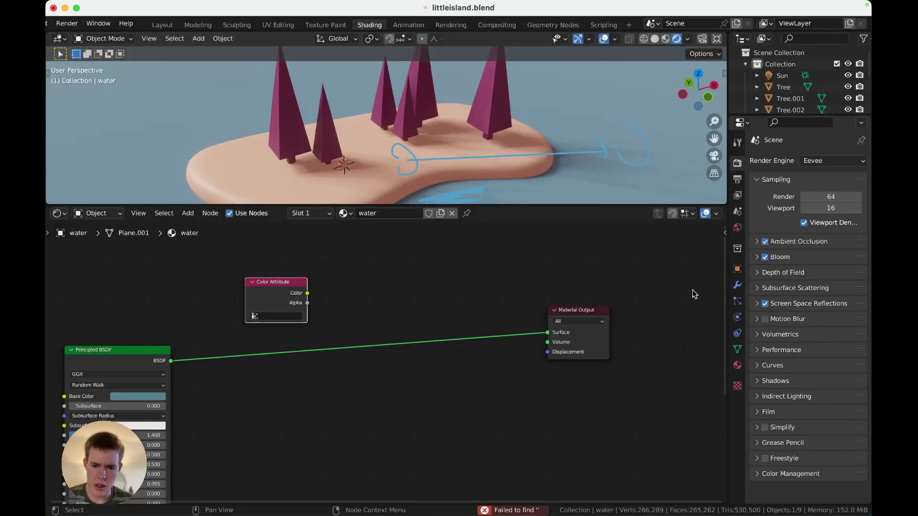
Check the water mesh's color attributes and the ripples modifier's Result output attribute, and save the file
click(738, 349)
key(ctrl+s)
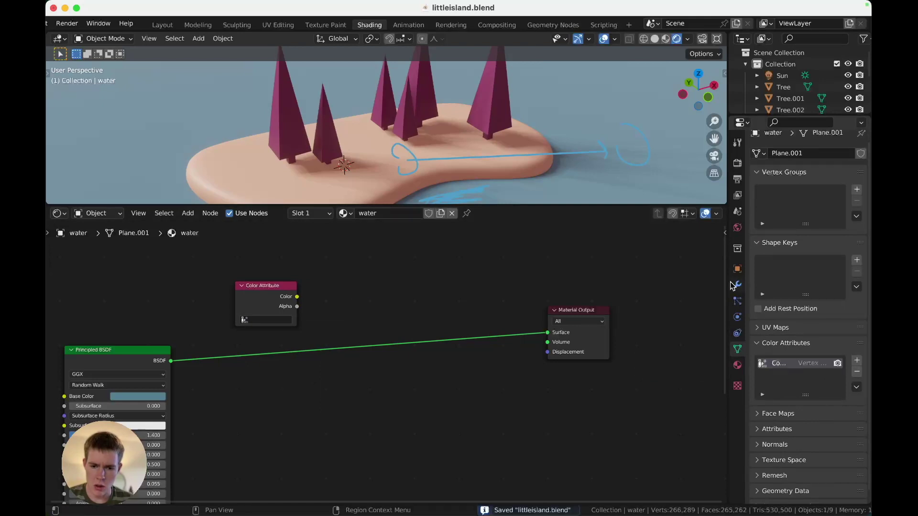
click(737, 285)
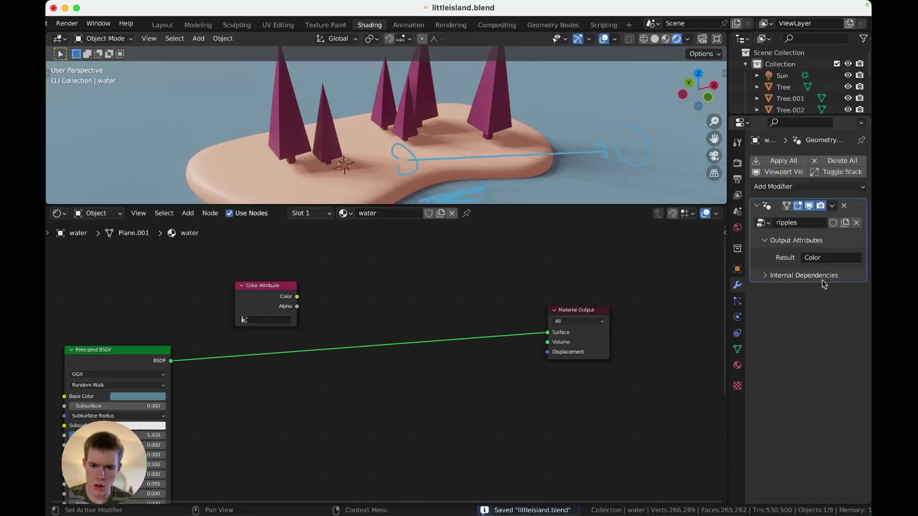
click(822, 258)
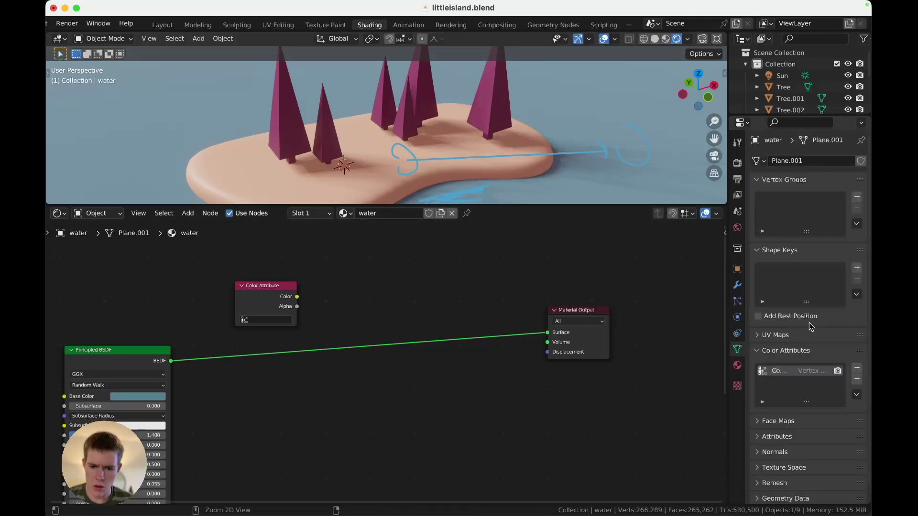
key(ctrl+s)
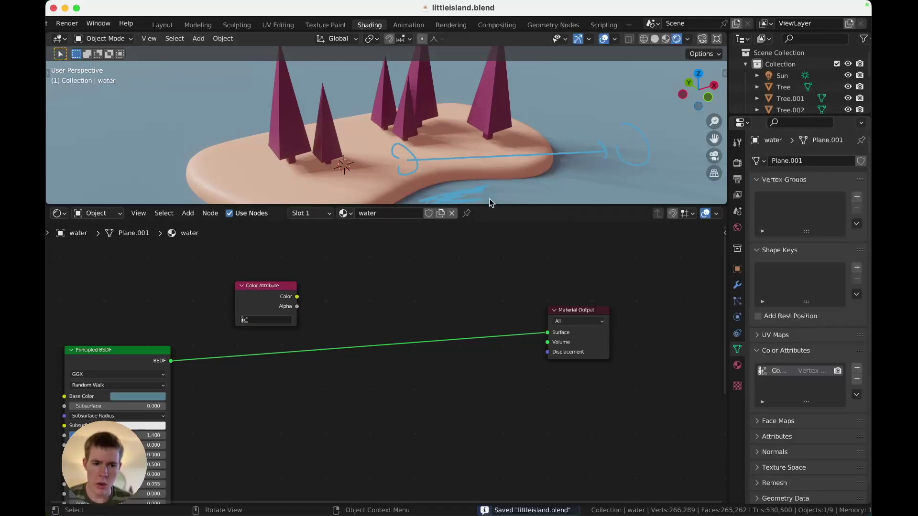
Change the type of the ripples group's Result output to Color in the Geometry Nodes workspace and save the file
click(548, 23)
middle_drag(504, 385, 472, 395)
click(553, 315)
key(n)
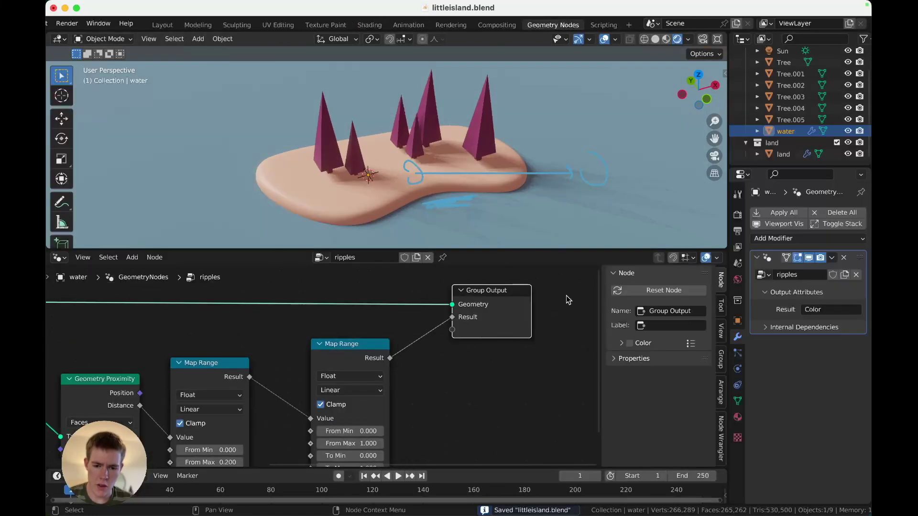
click(721, 360)
click(638, 400)
scroll(651, 416, down, 5)
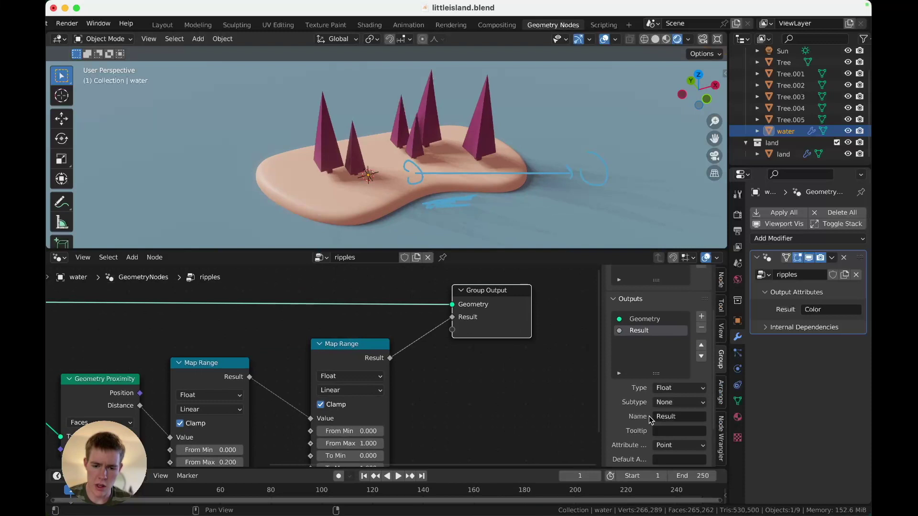
click(672, 377)
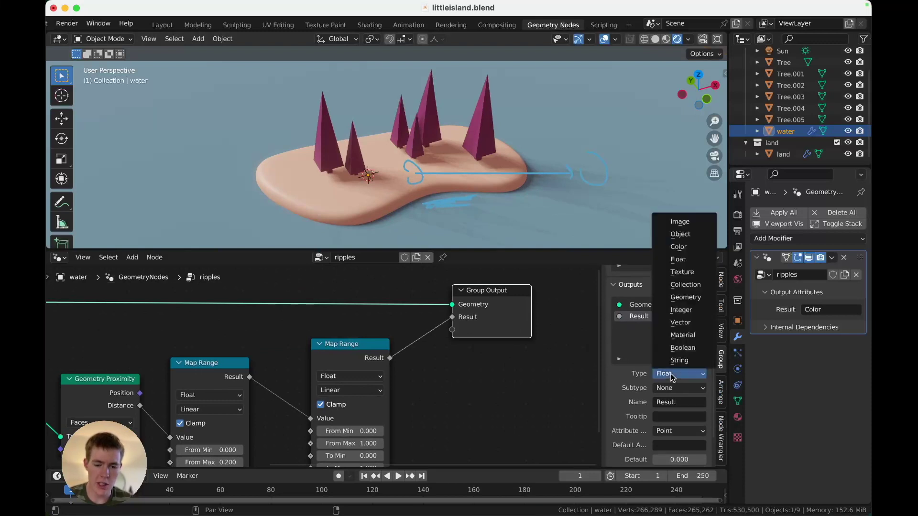
click(678, 247)
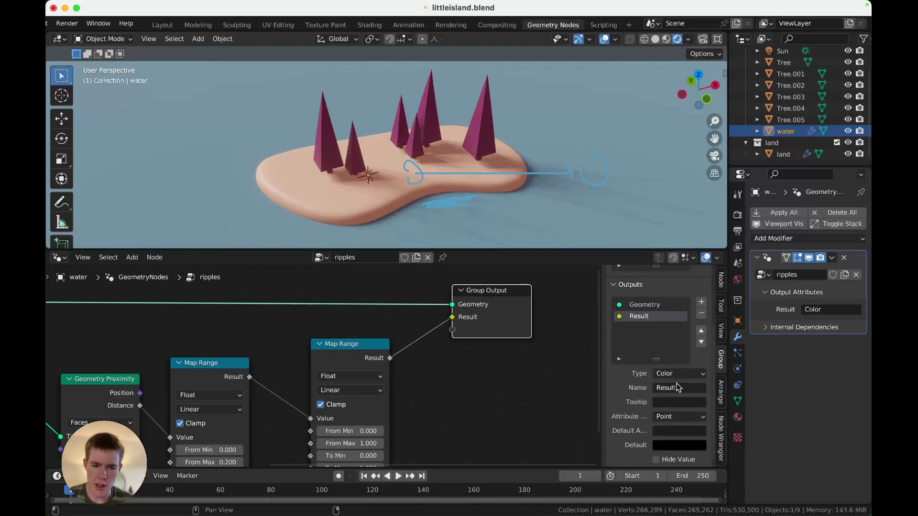
key(super+s)
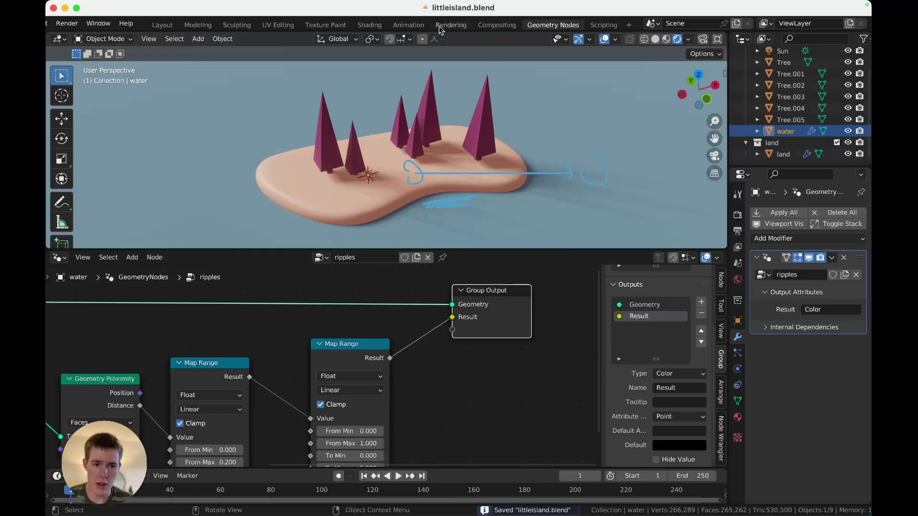
Return to the Shading workspace and choose Color as the Color Attribute node's attribute
click(370, 24)
click(258, 320)
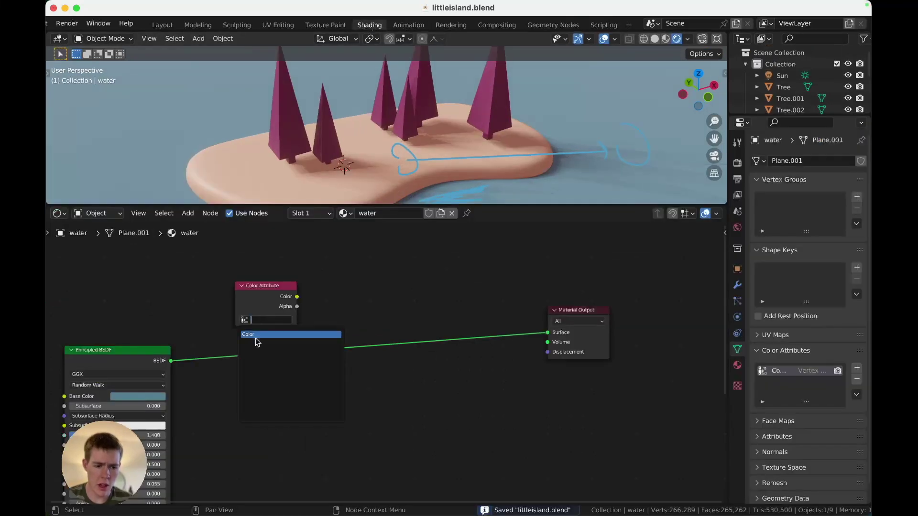
click(257, 342)
Connect the Color Attribute's Color to Material Output's Surface, move Material Output farther from the other nodes, and save the file
drag(268, 315, 598, 338)
middle_drag(575, 310, 527, 340)
drag(527, 340, 687, 296)
key(super+s)
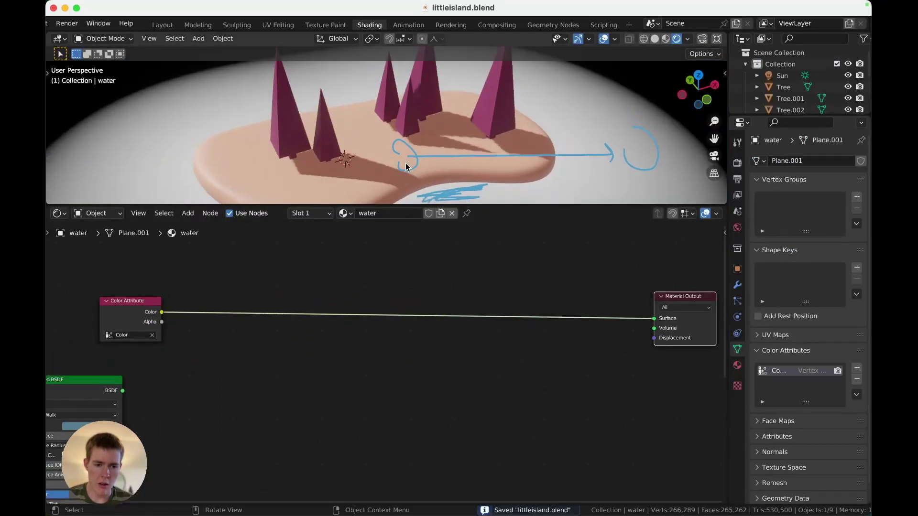
Erase the blue annotation strokes drawn over the island and water
scroll(405, 158, down, 4)
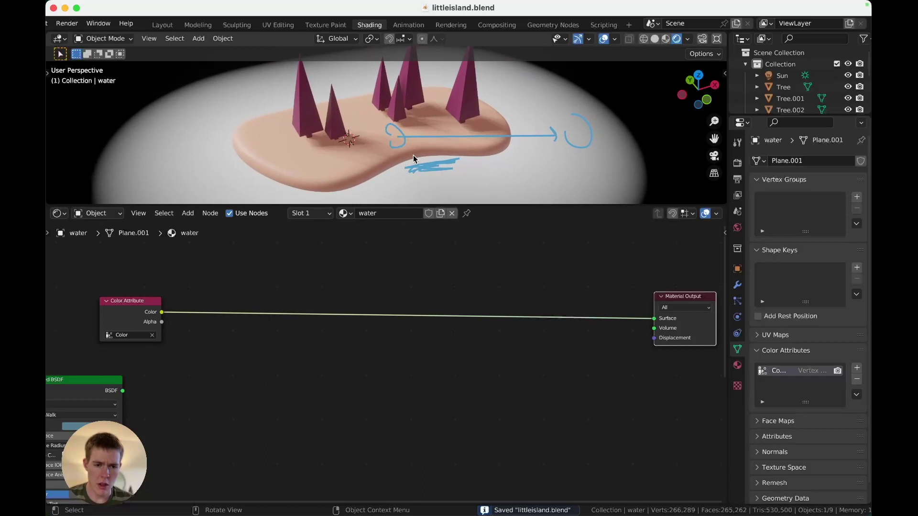
mouse_move(413, 155)
mouse_down()
mouse_move(476, 145)
mouse_move(390, 131)
mouse_up()
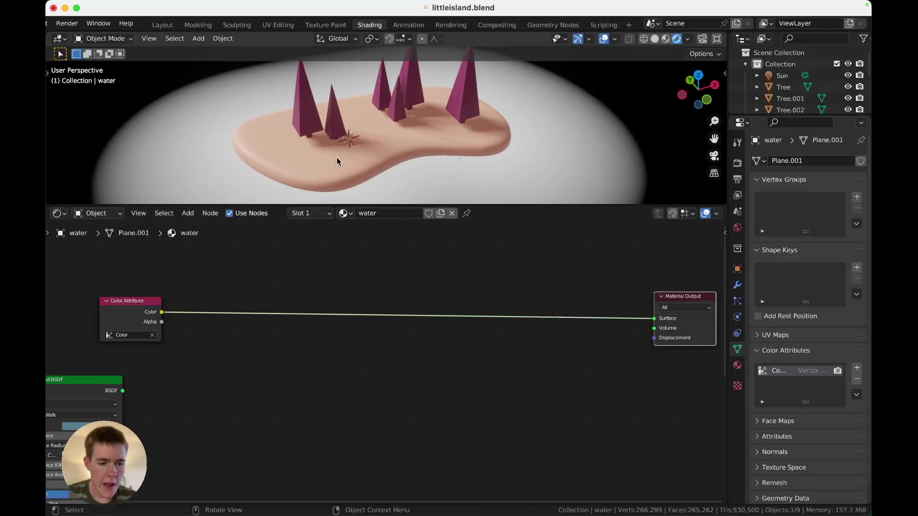
scroll(336, 157, down, 2)
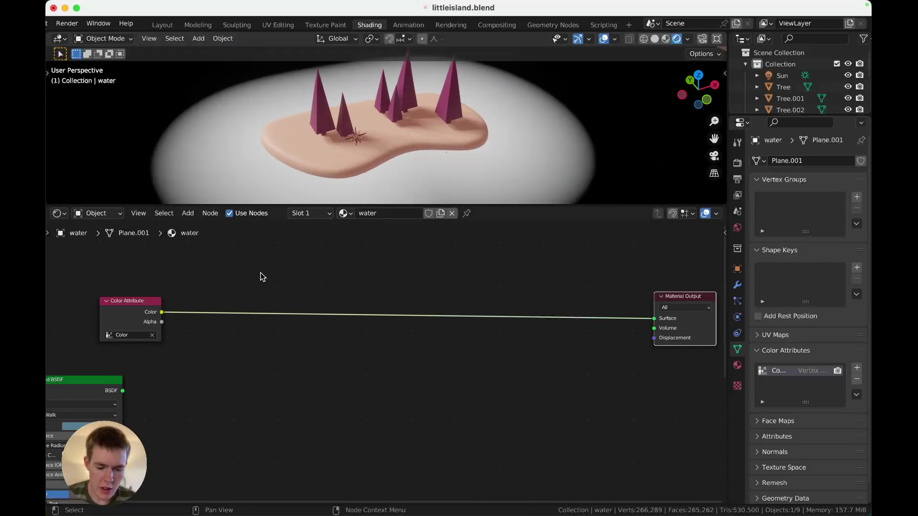
Insert a Noise Texture node between Color Attribute and Material Output, feeding Surface from its Fac output, and lower the node slightly
key(shift+a)
text(noi)
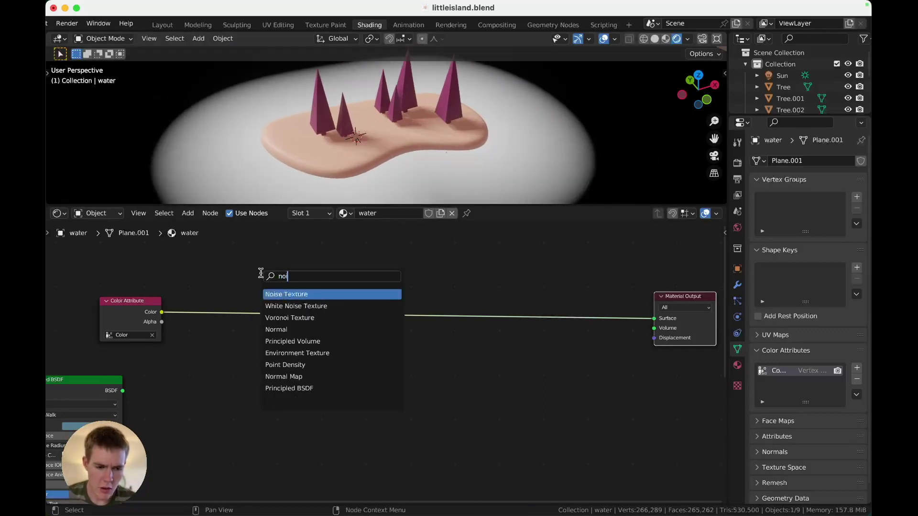
key(Return)
click(359, 294)
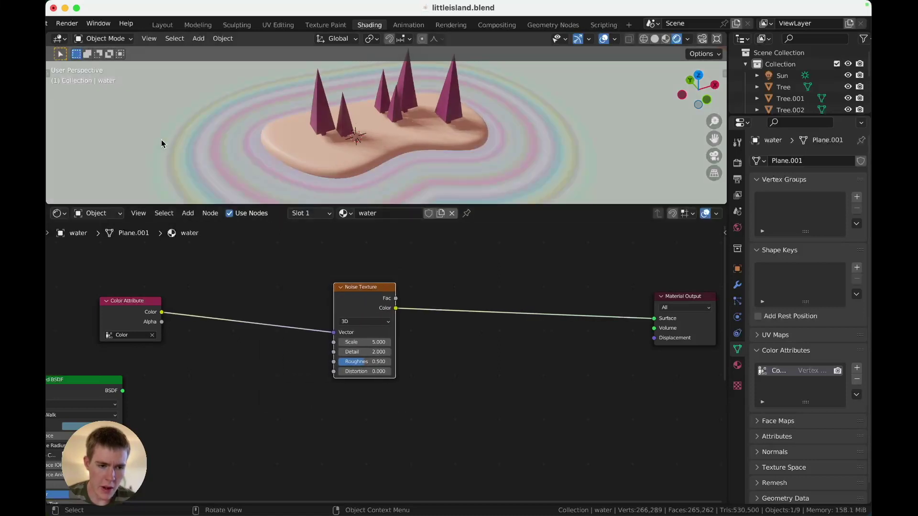
scroll(388, 284, up, 1)
scroll(406, 297, right, 3)
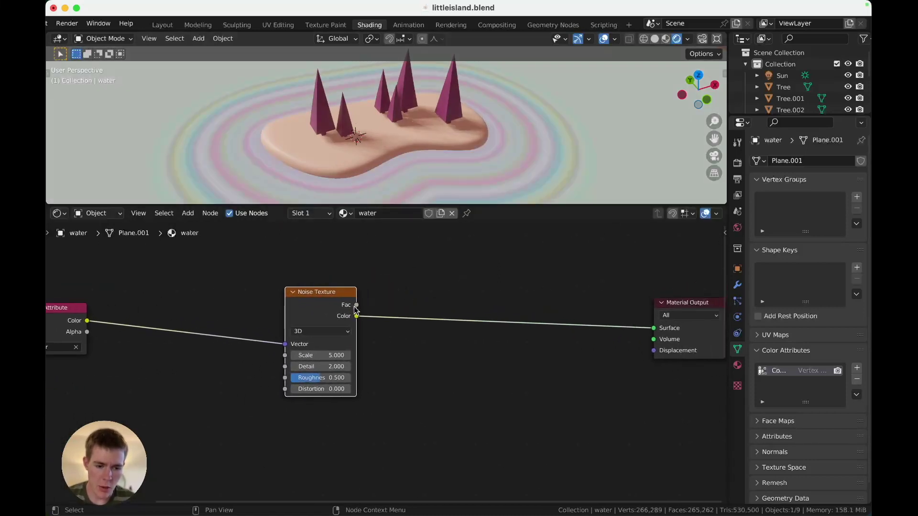
drag(356, 305, 653, 327)
drag(302, 306, 305, 330)
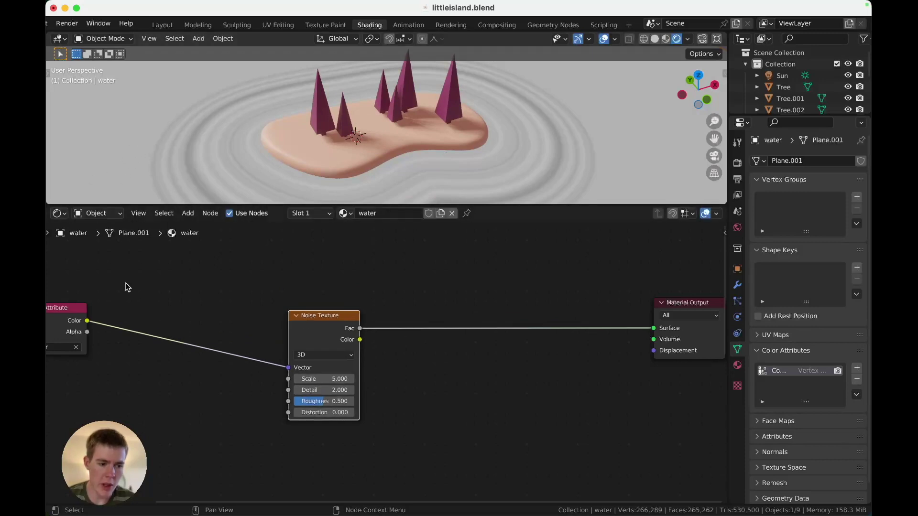
Add a Multiply math node combining the Color Attribute's Color with the Noise Texture's Fac, and connect its Value to Material Output's Surface
drag(87, 321, 386, 271)
text(math)
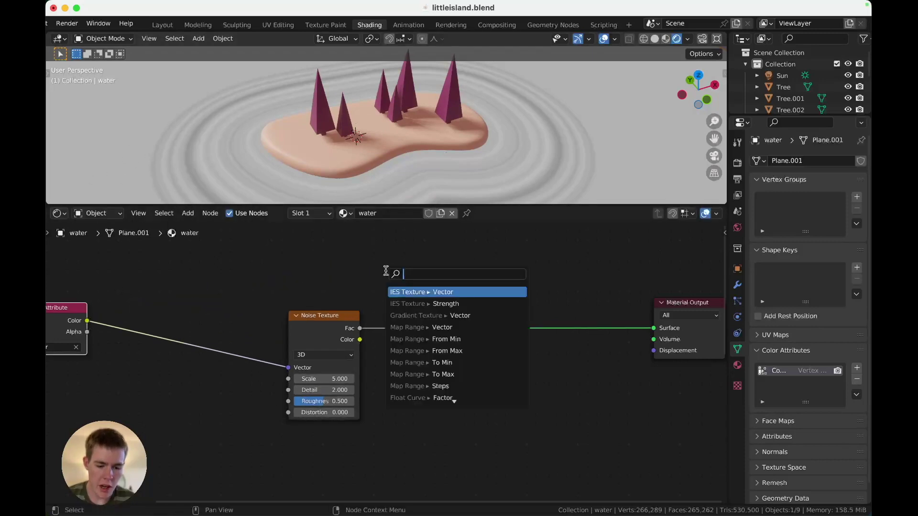
key(BackSpace)
key(BackSpace)
key(BackSpace)
key(BackSpace)
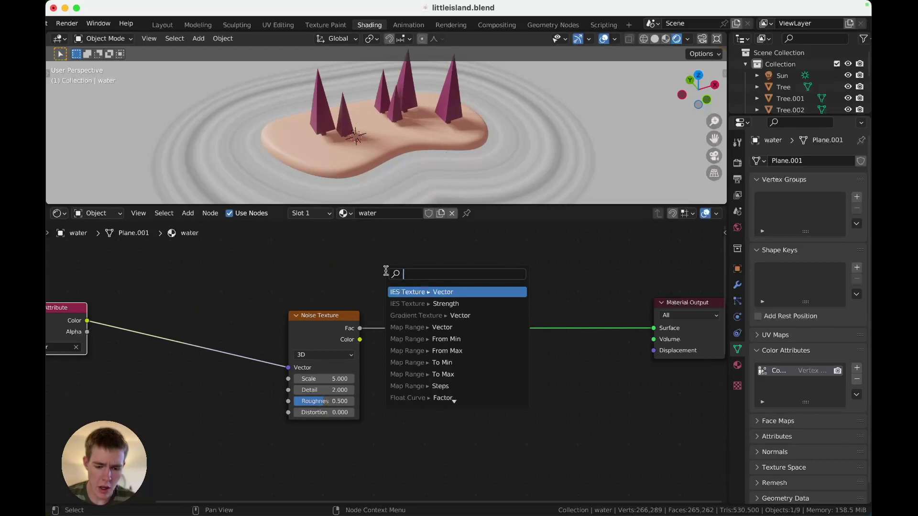
text(multi)
key(Return)
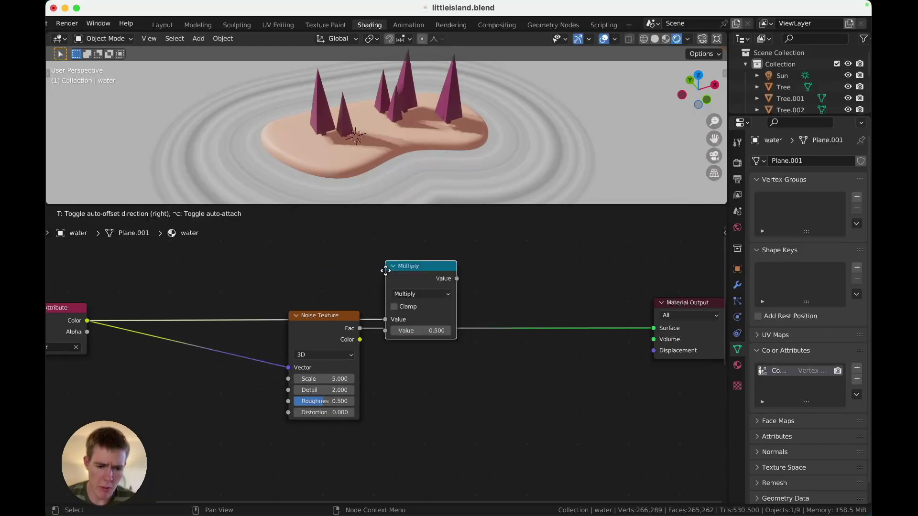
click(411, 285)
drag(365, 328, 445, 307)
drag(515, 256, 654, 328)
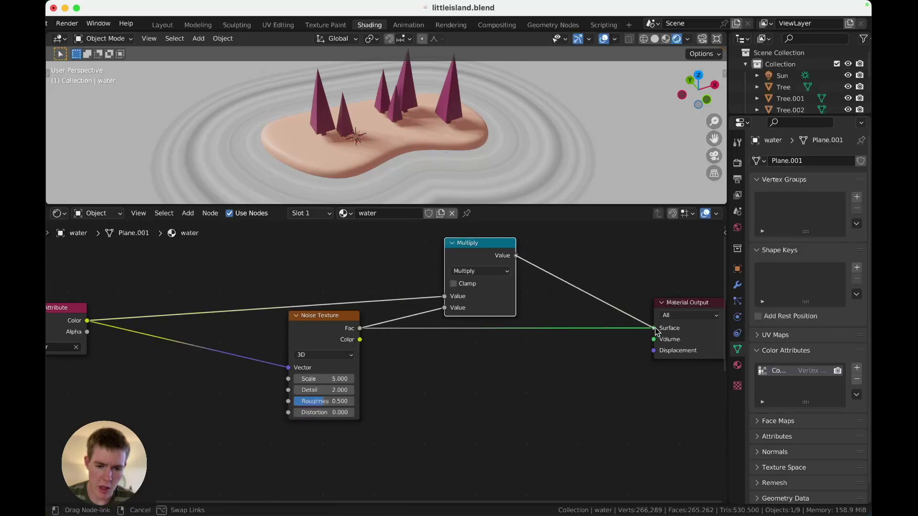
Space out the Multiply, Noise Texture, Material Output and Color Attribute nodes, and save the file
drag(474, 243, 416, 263)
drag(331, 325, 336, 334)
scroll(337, 338, right, 1)
scroll(337, 338, right, 1)
drag(632, 299, 709, 269)
scroll(476, 274, left, 3)
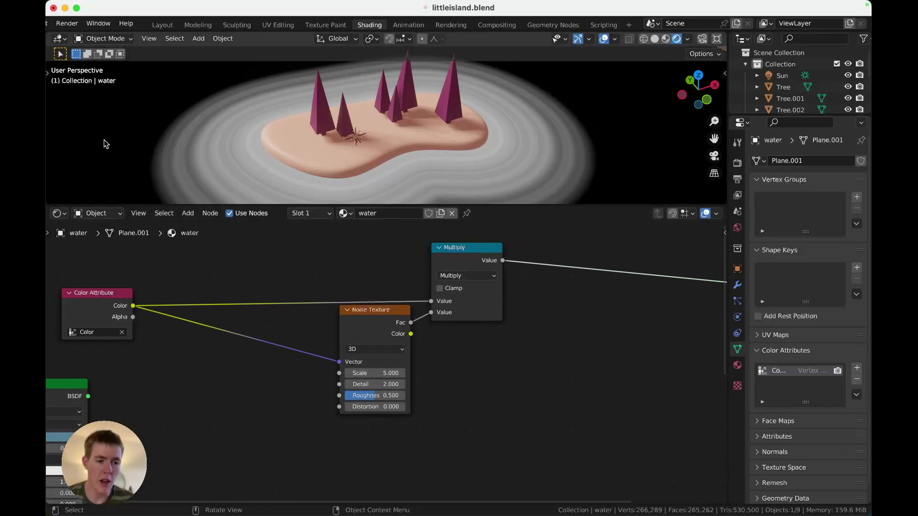
scroll(219, 341, left, 5)
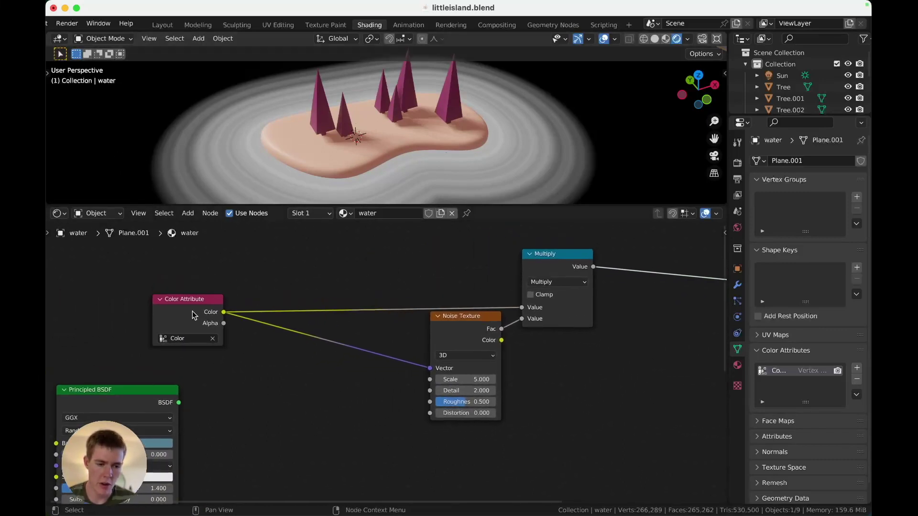
drag(192, 311, 217, 280)
scroll(196, 380, right, 1)
scroll(196, 380, right, 2)
drag(367, 325, 371, 325)
key(super+s)
Move the unused Principled BSDF farther away and spread the Color Attribute, Noise Texture and Multiply nodes to make room between them
scroll(327, 342, left, 2)
scroll(327, 342, down, 1)
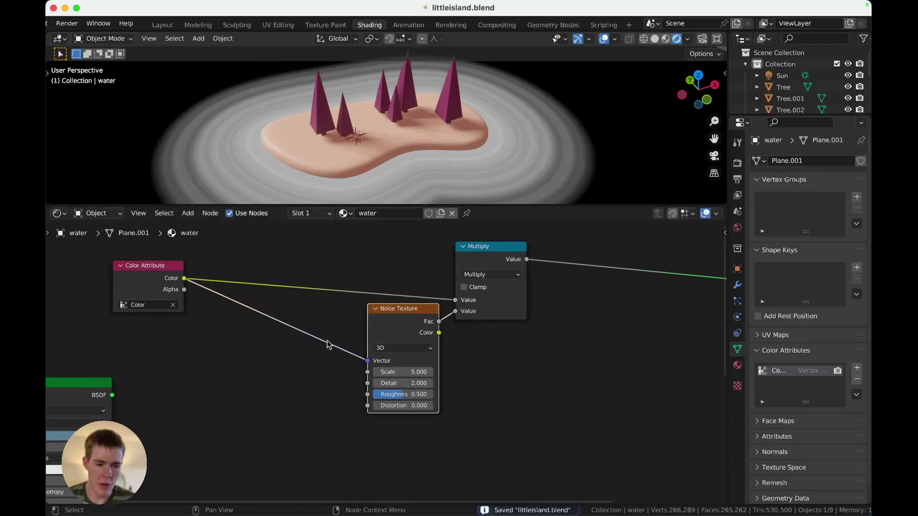
scroll(383, 374, down, 2)
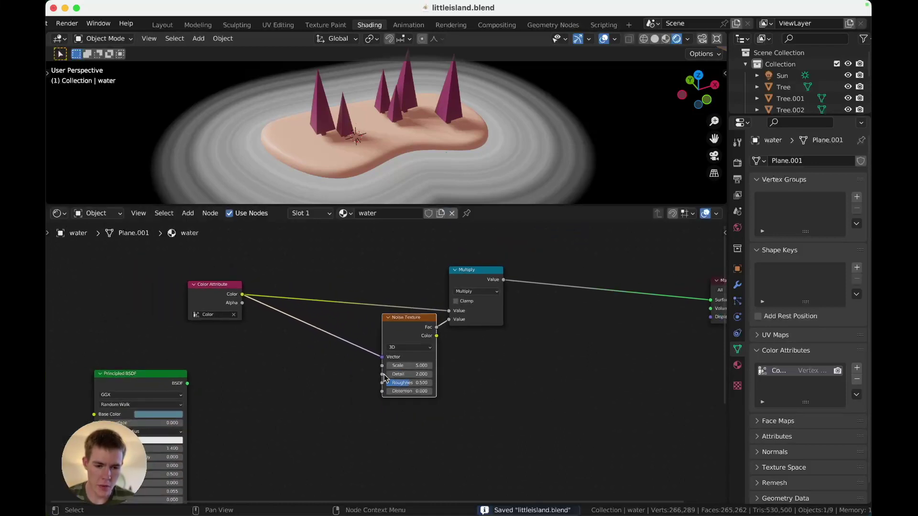
drag(125, 373, 46, 392)
drag(532, 398, 223, 285)
drag(222, 284, 206, 264)
drag(476, 263, 498, 256)
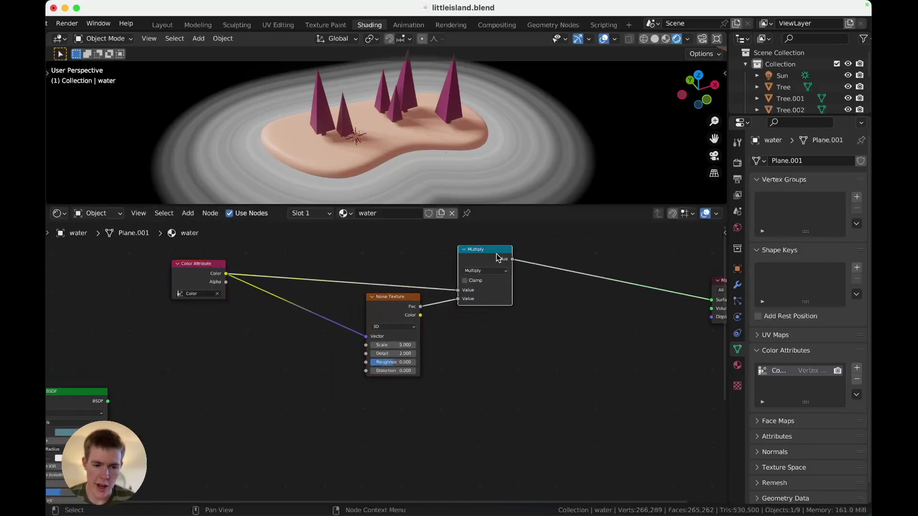
click(396, 316)
scroll(278, 316, up, 2)
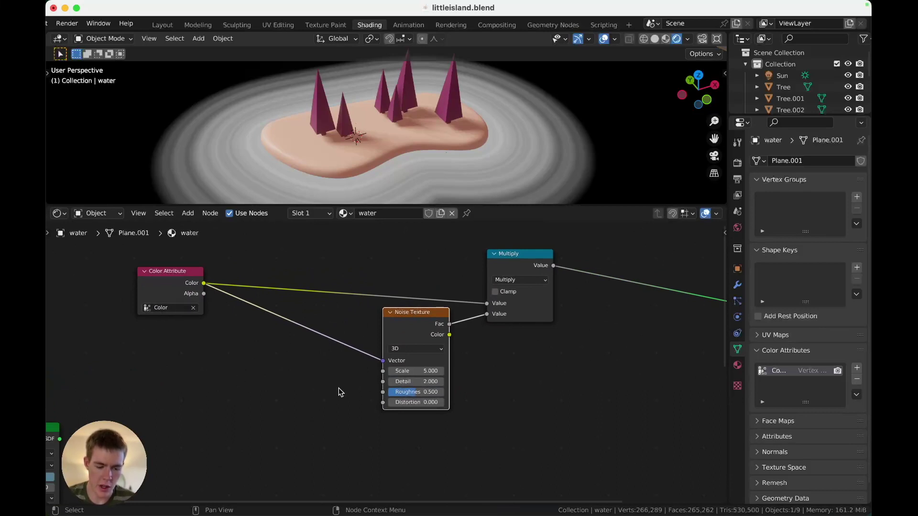
key(shift+a)
key(s)
key(Escape)
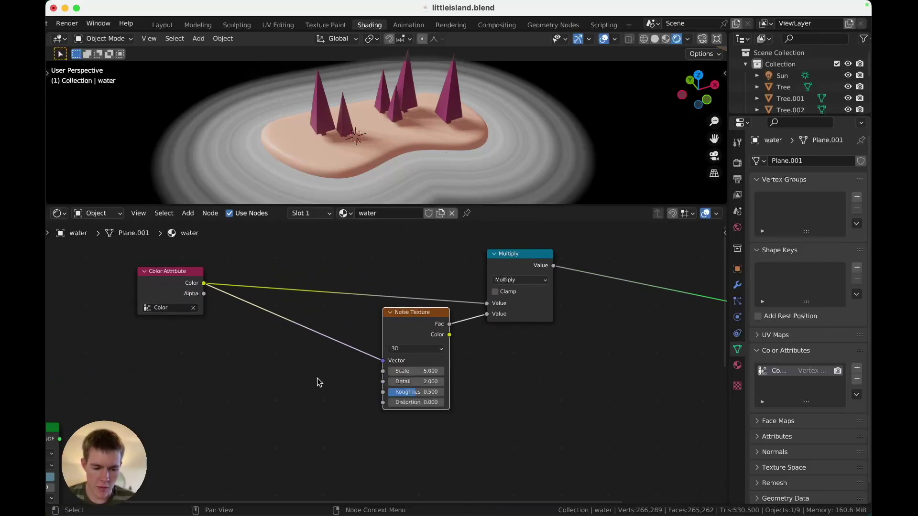
Insert a Vector Math node set to Add on the link from the Color Attribute's Color to the Noise Texture's Vector
key(shift+a)
text(svector)
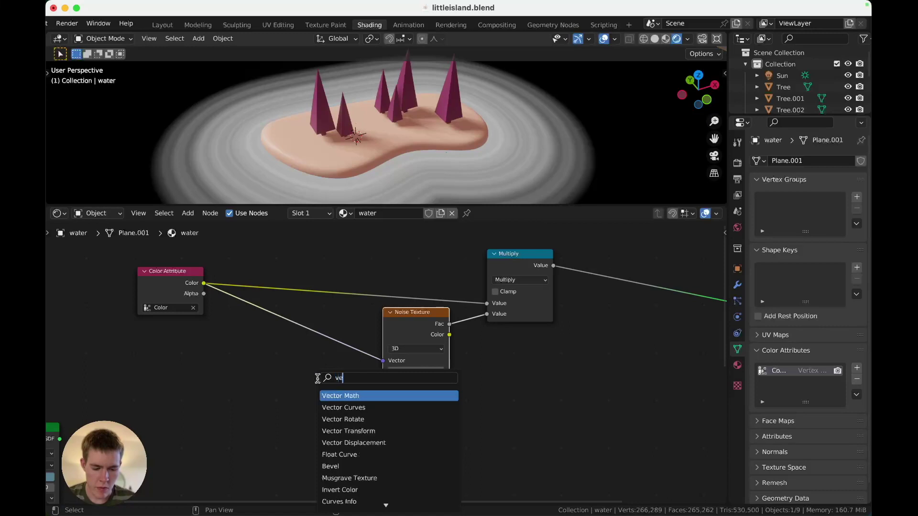
key(Return)
click(284, 301)
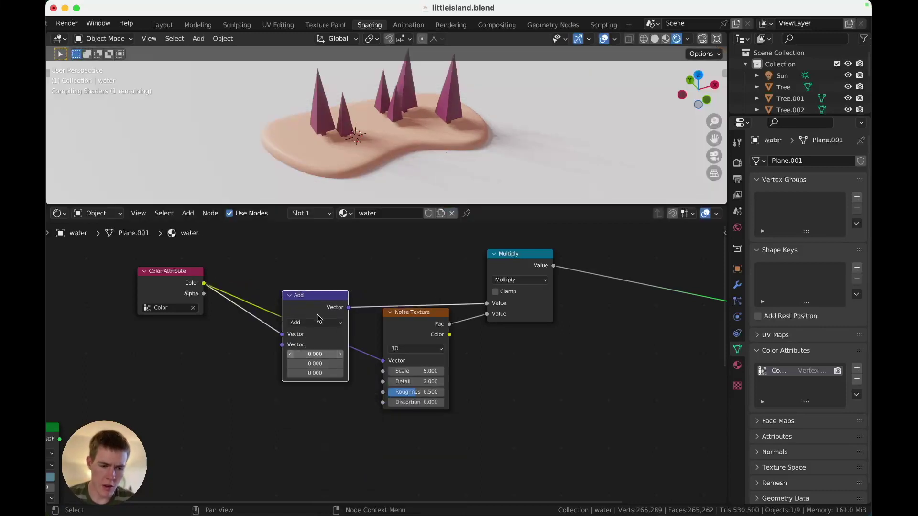
drag(318, 299, 332, 327)
key(ctrl+z)
click(333, 327)
Add a Divide math node feeding the second Vector input of the Add node, placed below Color Attribute
middle_drag(266, 378, 280, 366)
drag(304, 360, 292, 357)
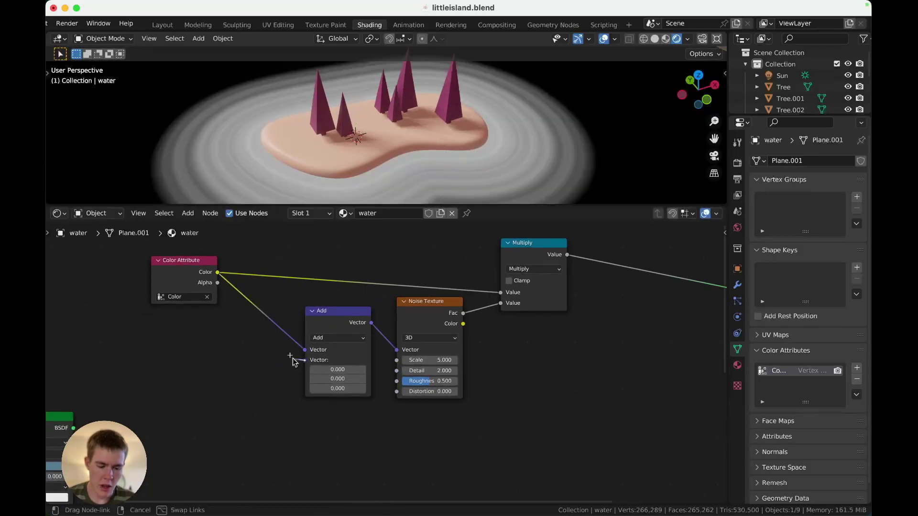
drag(225, 367, 222, 380)
text(divid)
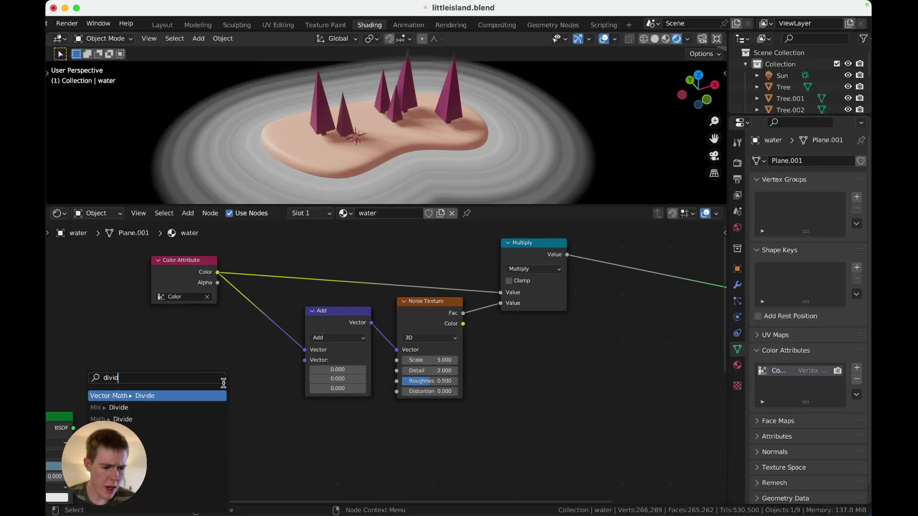
key(Down)
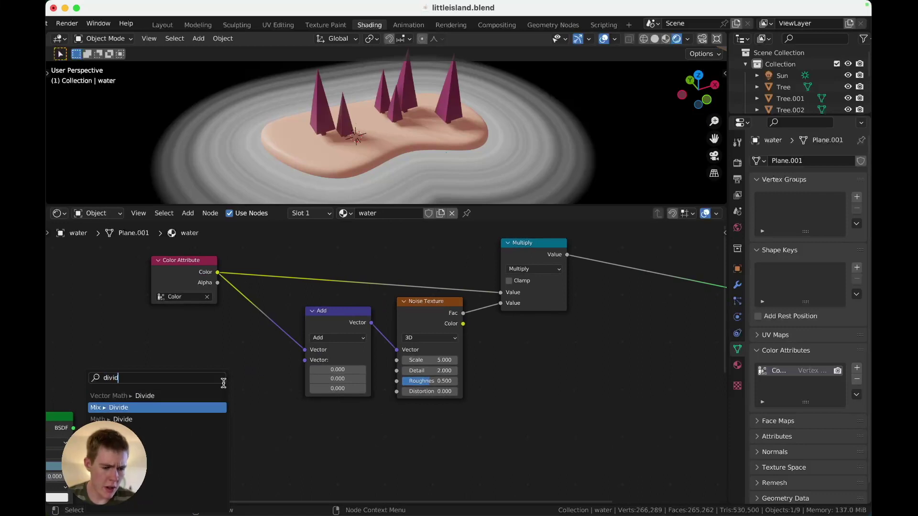
key(Down)
key(Return)
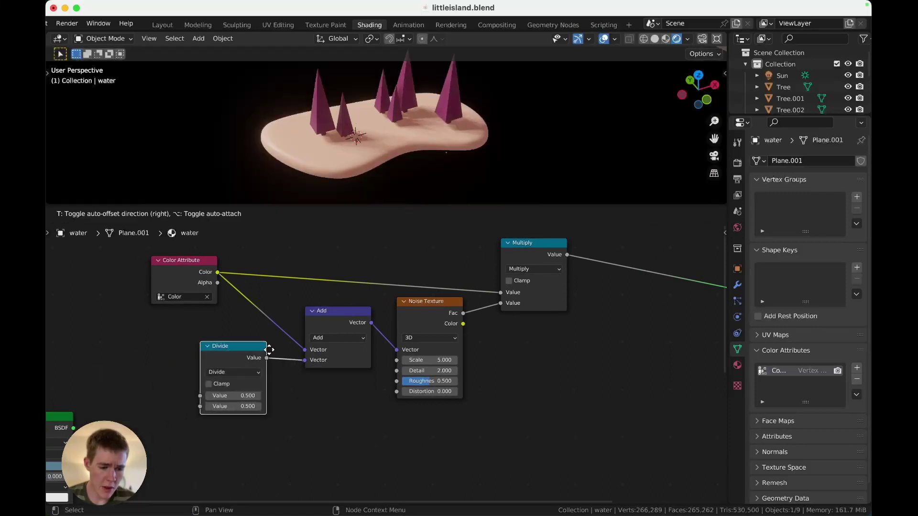
click(222, 352)
Set the Divide node's first value to the driver #frame and play the animation briefly to check it
scroll(222, 352, up, 3)
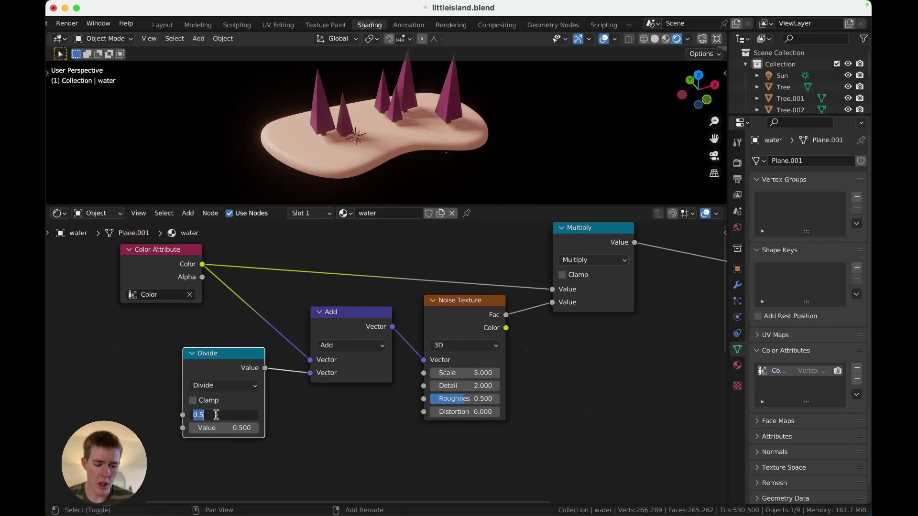
click(216, 414)
text(#fram)
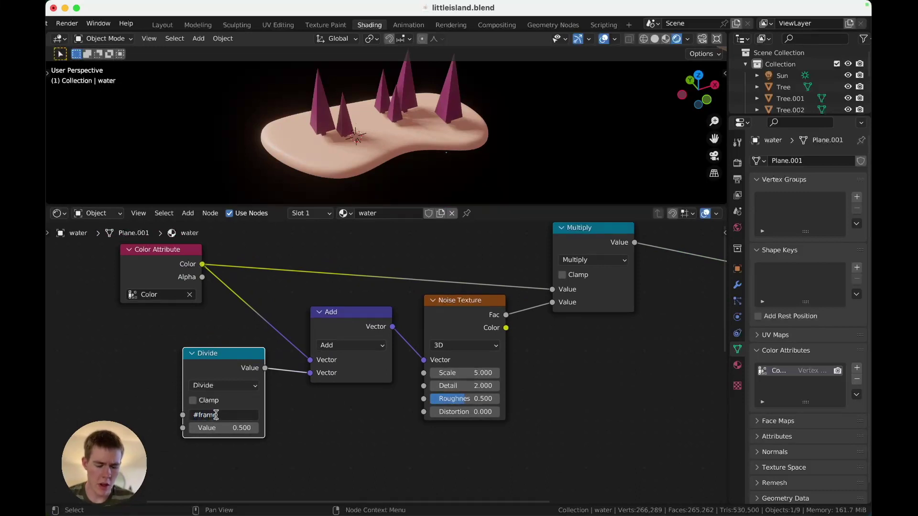
text(e)
key(Return)
scroll(218, 419, up, 2)
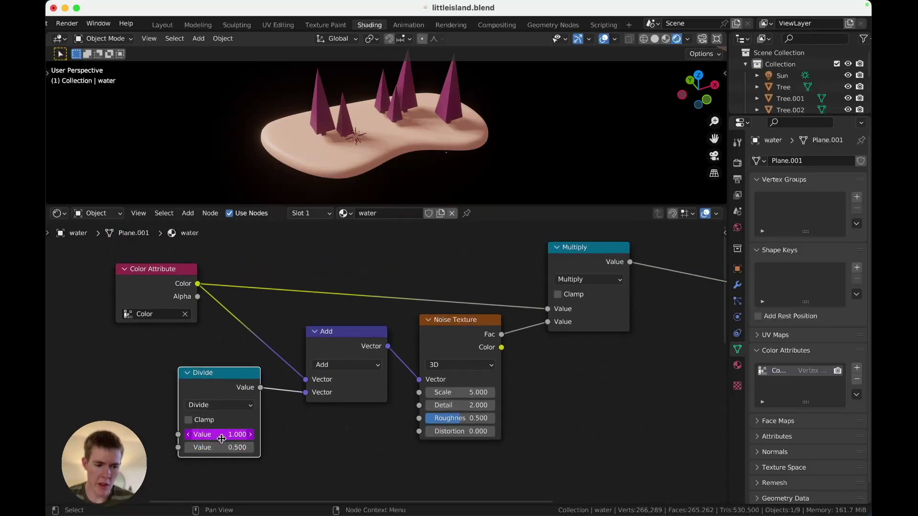
key(space)
key(space)
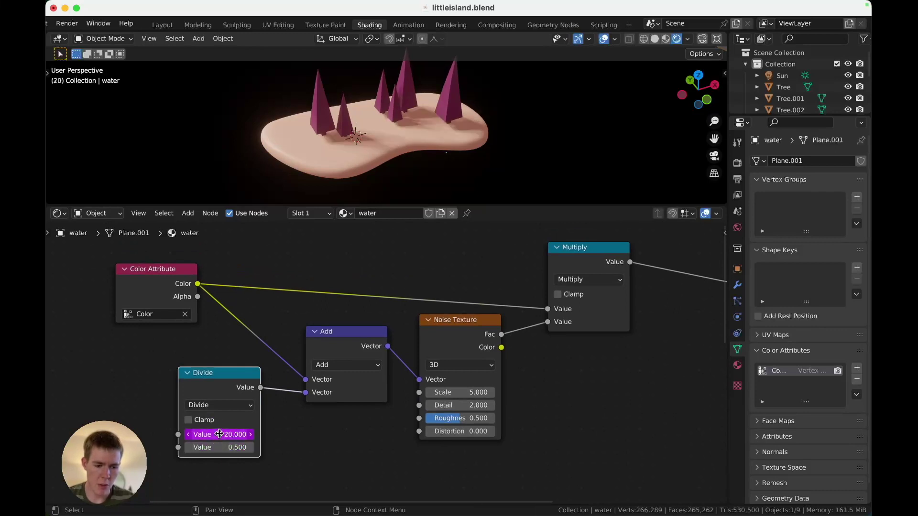
key(space)
key(space)
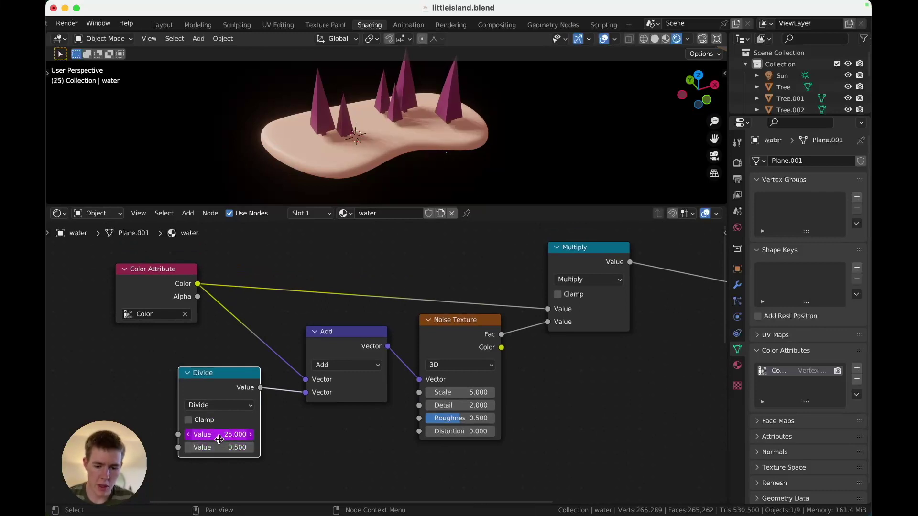
Set the Divide node's second value to 150 and play the animation briefly
click(233, 448)
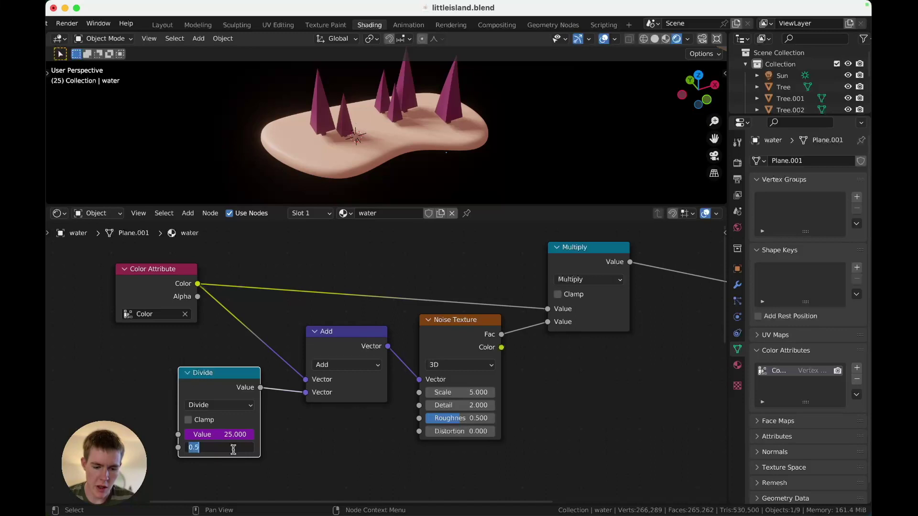
text(150)
key(Return)
key(space)
key(space)
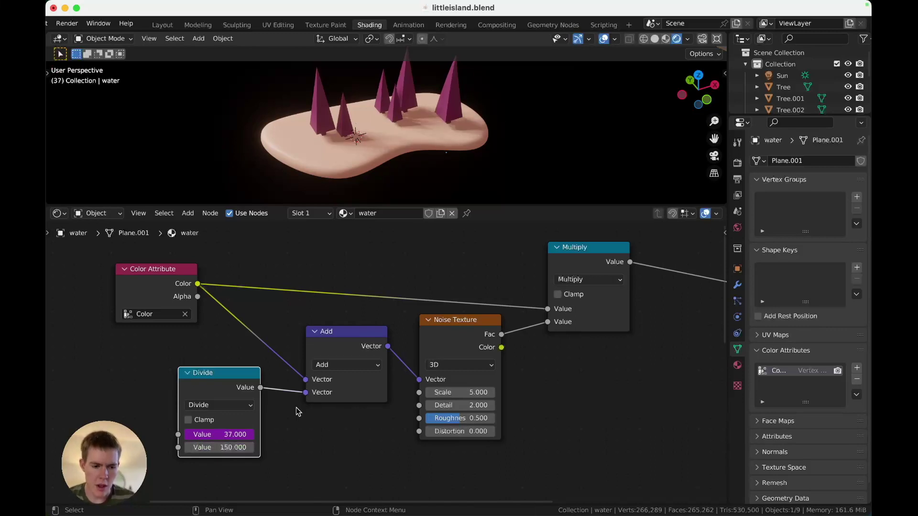
Rearrange the Divide, Add, Noise Texture and Multiply nodes, leaving free space before Material Output
drag(200, 384, 148, 383)
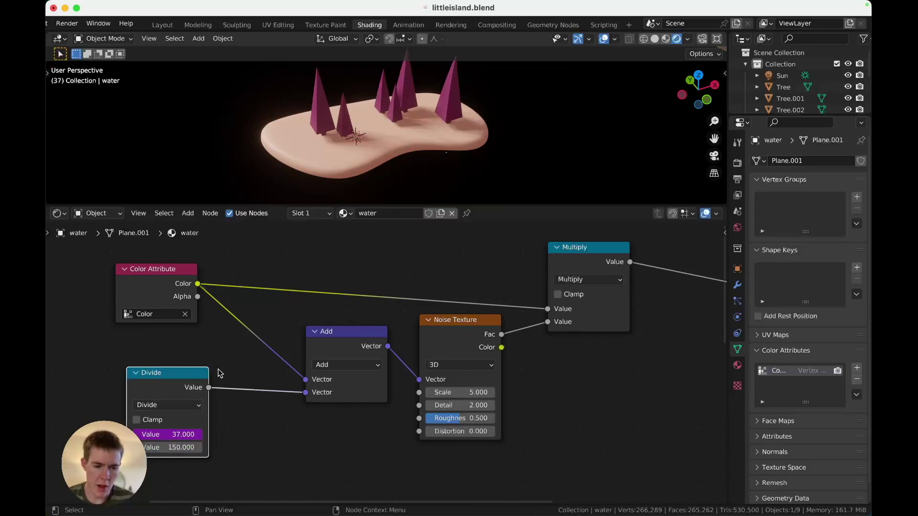
drag(344, 335, 334, 330)
scroll(311, 368, right, 3)
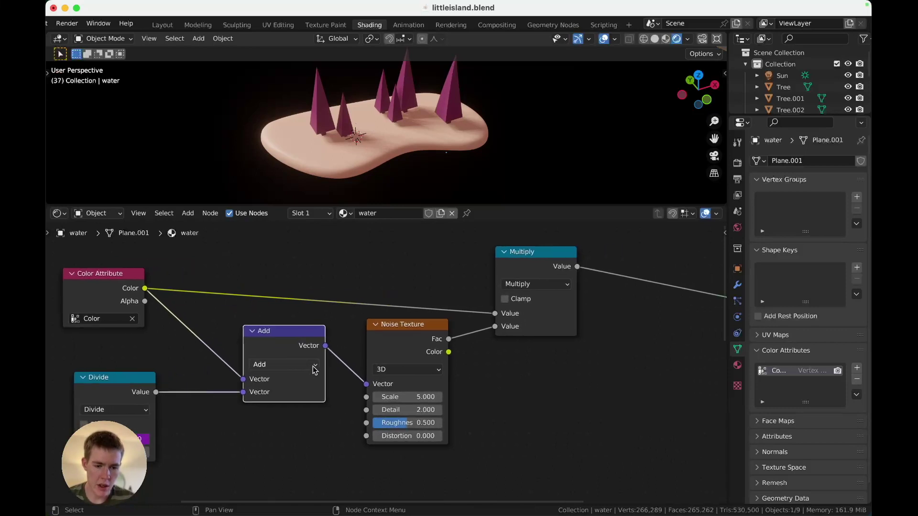
drag(410, 332, 442, 309)
scroll(407, 342, right, 4)
scroll(402, 343, right, 3)
scroll(287, 354, right, 6)
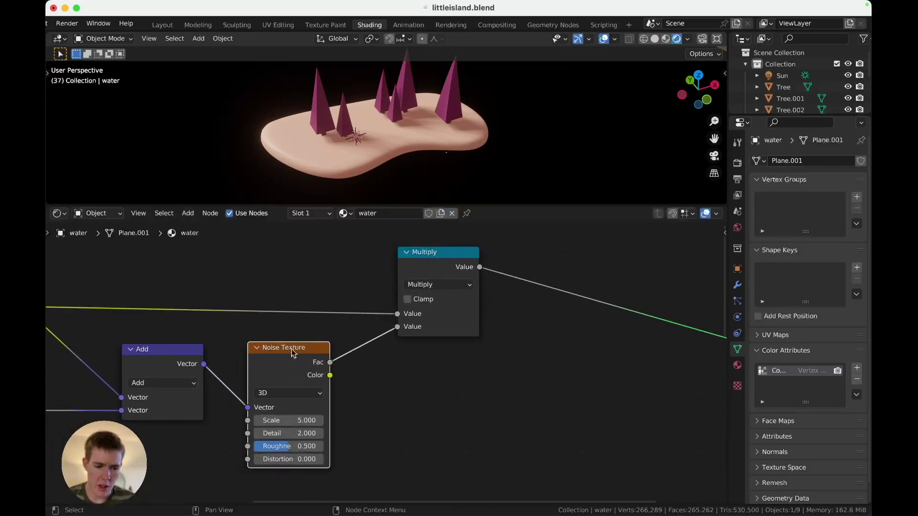
drag(344, 253, 328, 252)
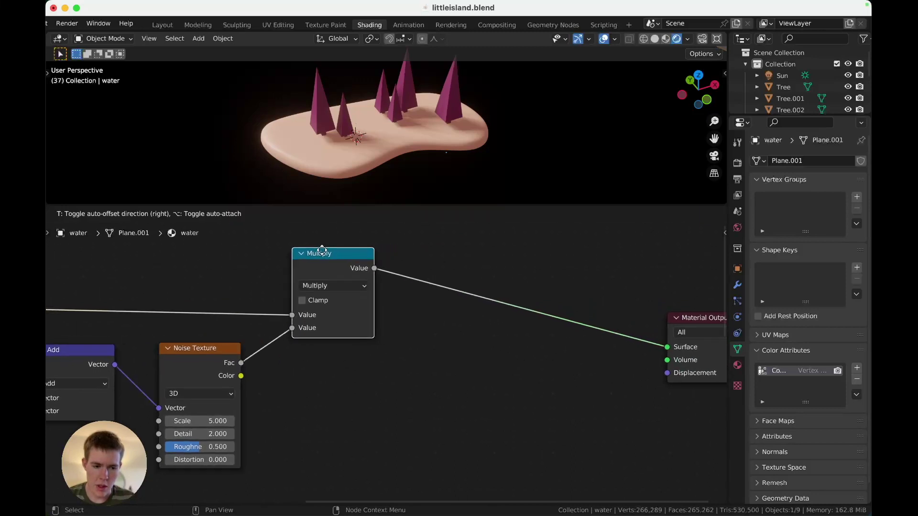
Insert a Color Ramp node on the link between Multiply and Material Output
scroll(328, 316, down, 2)
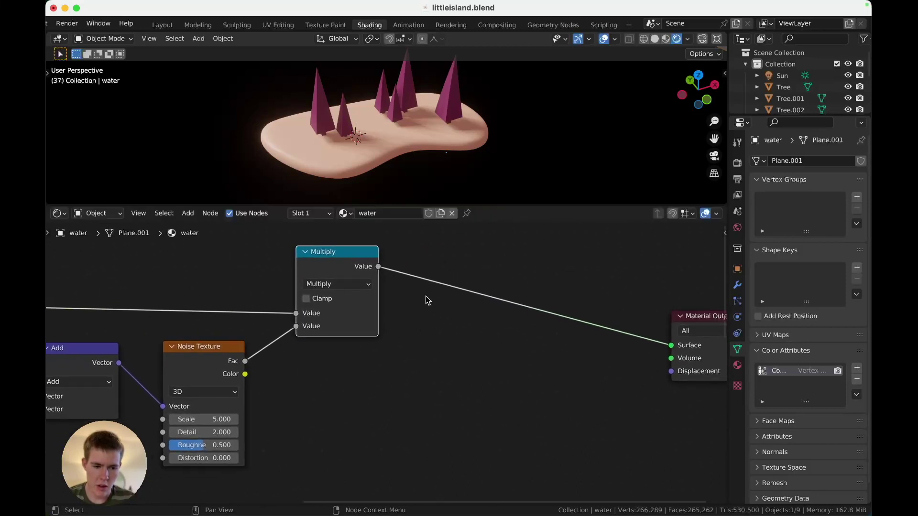
key(shift+a)
text(color)
key(Return)
click(446, 273)
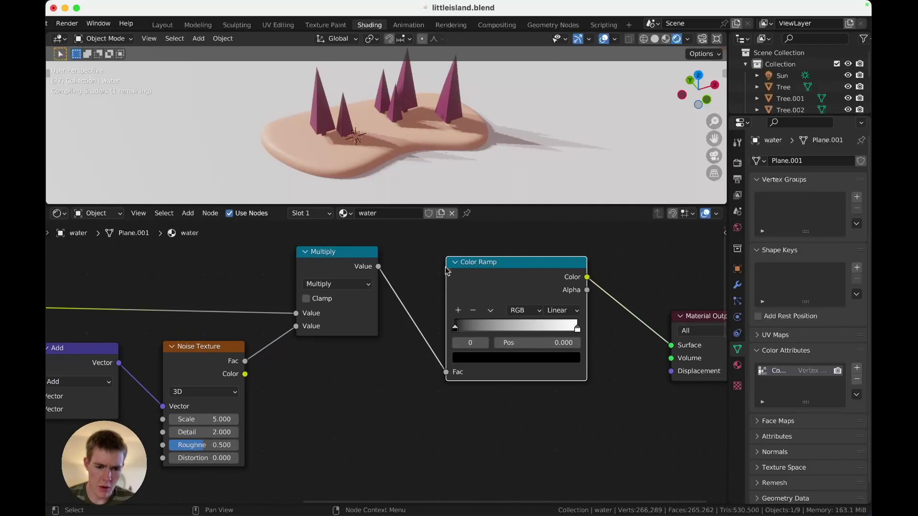
Move the Color Ramp's black stop inward and its white stop to position 0.743, start animation playback, and save the file
drag(462, 326, 507, 326)
drag(572, 327, 546, 327)
key(space)
middle_drag(285, 349, 412, 315)
key(super+s)
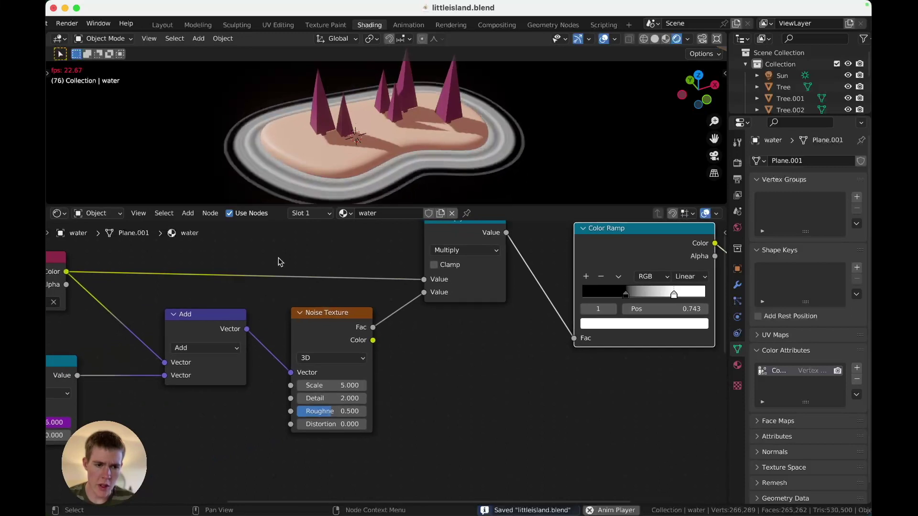
Move the Color Ramp's black stop to position 0.445 to sharpen the ripples
middle_drag(180, 283, 274, 276)
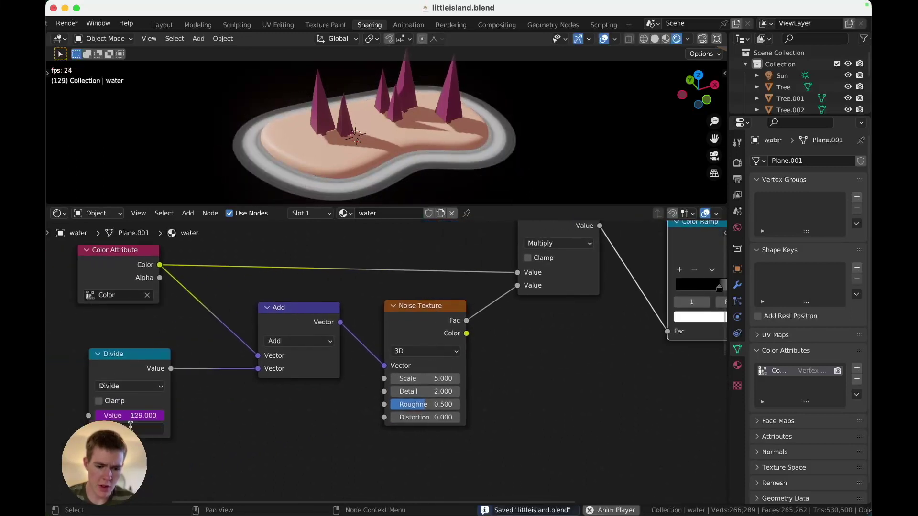
scroll(234, 417, right, 5)
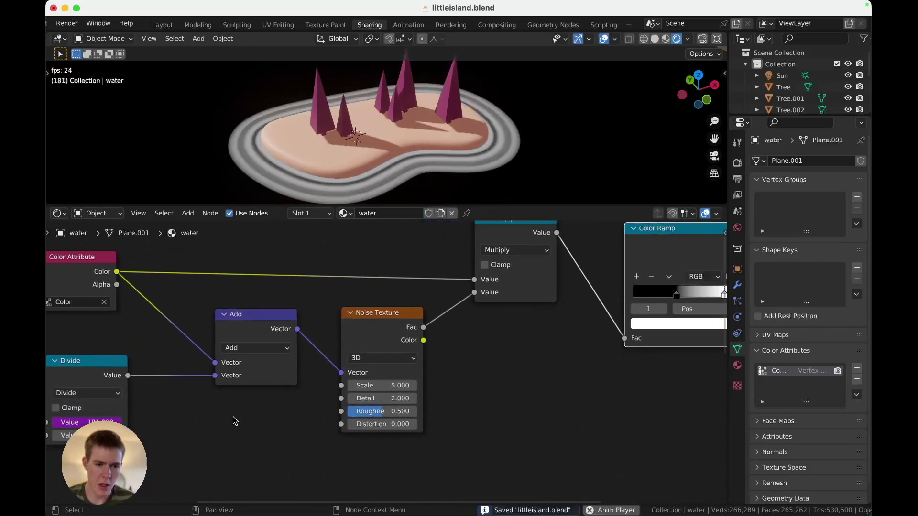
mouse_move(555, 297)
mouse_down()
mouse_move(605, 299)
mouse_move(569, 286)
mouse_up()
scroll(462, 322, left, 2)
scroll(433, 332, left, 4)
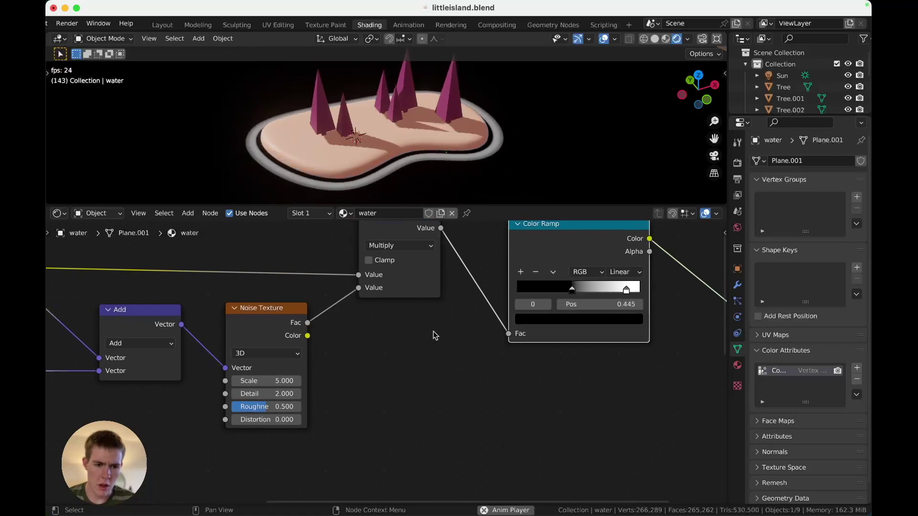
Try different Scale values on the Noise Texture and leave it at 3.780
mouse_move(404, 385)
shift+mouse_down()
mouse_move(383, 386)
mouse_move(421, 386)
shift+mouse_up()
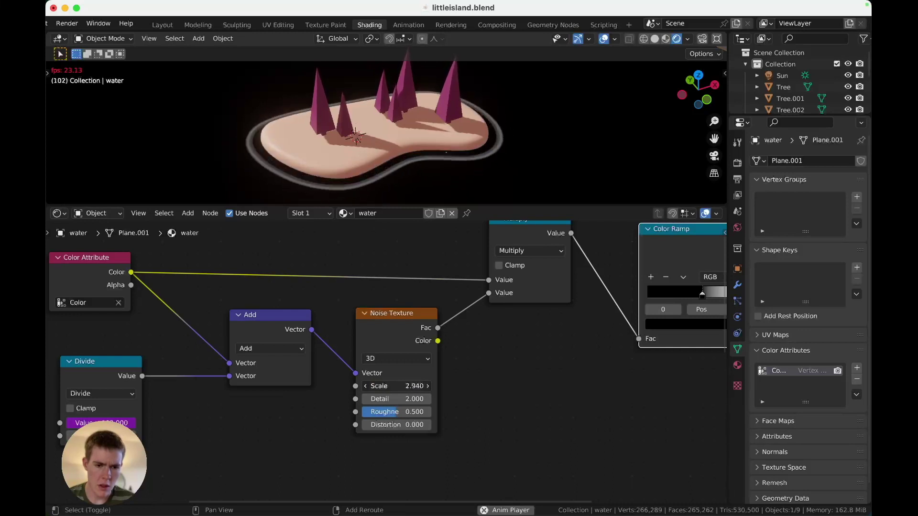
shift+drag(397, 385, 543, 381)
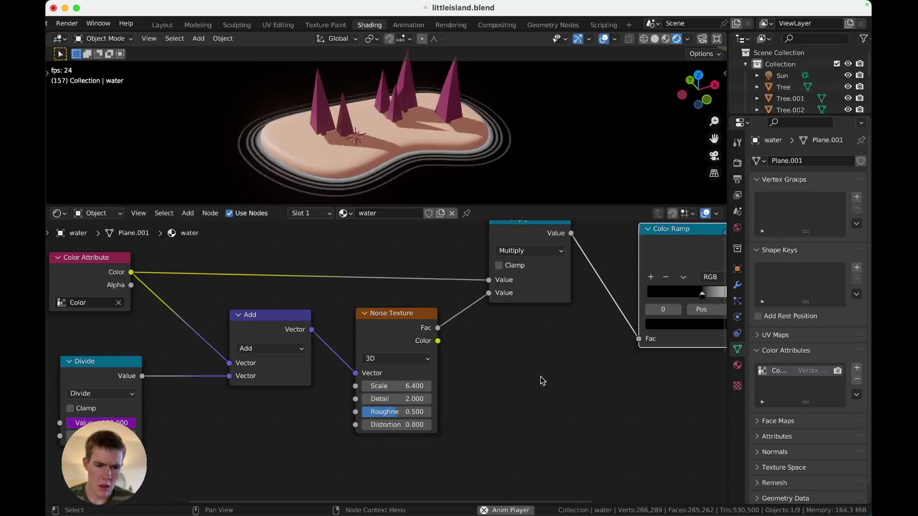
shift+drag(425, 385, 311, 386)
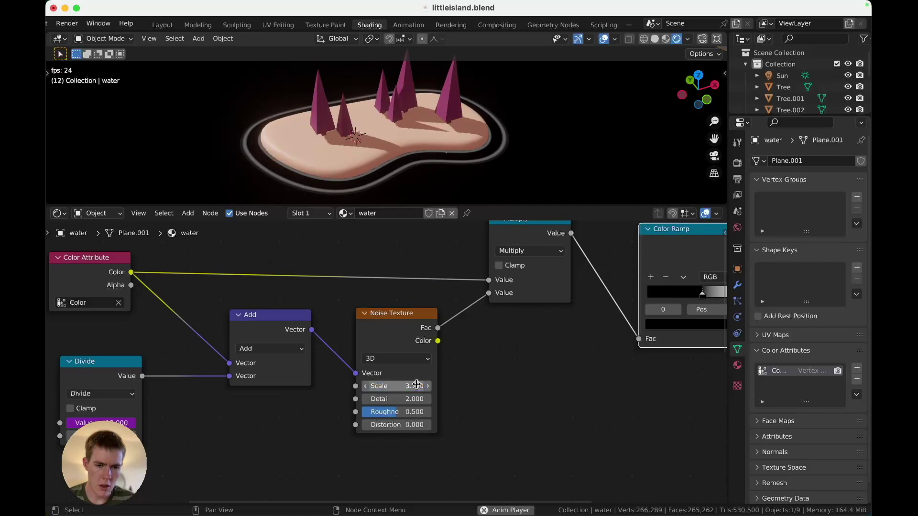
Set the Divide node's second value to -250 and save the file
middle_drag(340, 398, 449, 375)
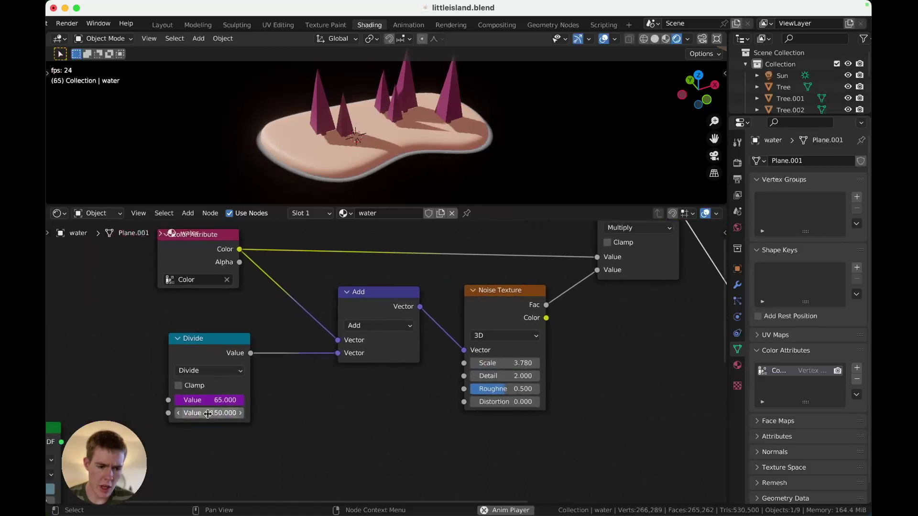
click(208, 414)
key(Home)
text(-)
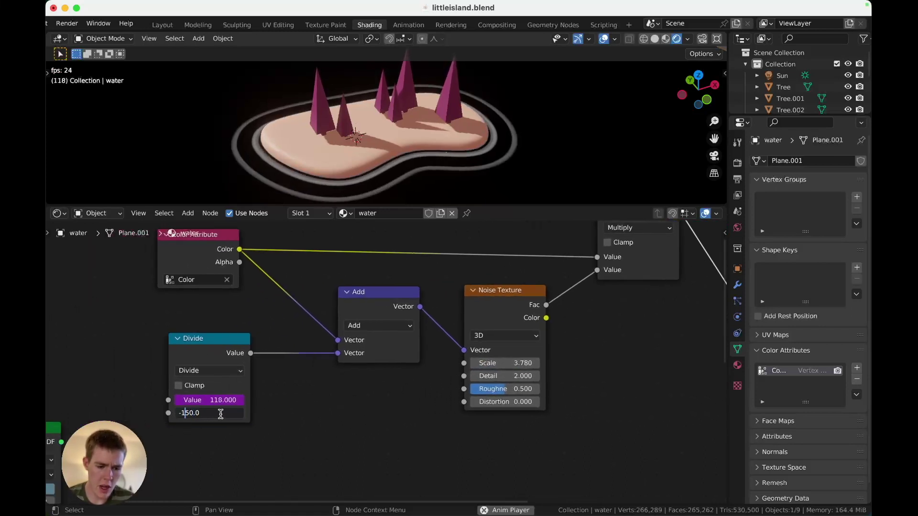
key(Delete)
text(2)
key(Return)
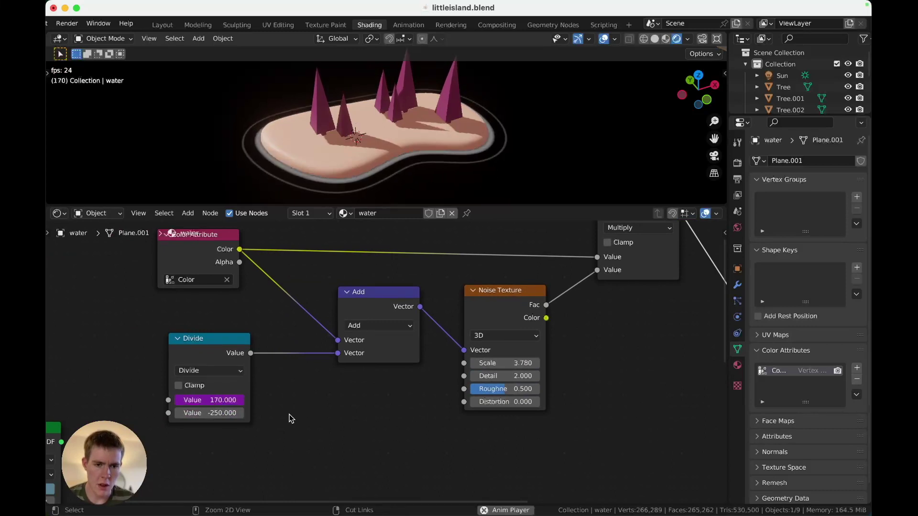
key(super+s)
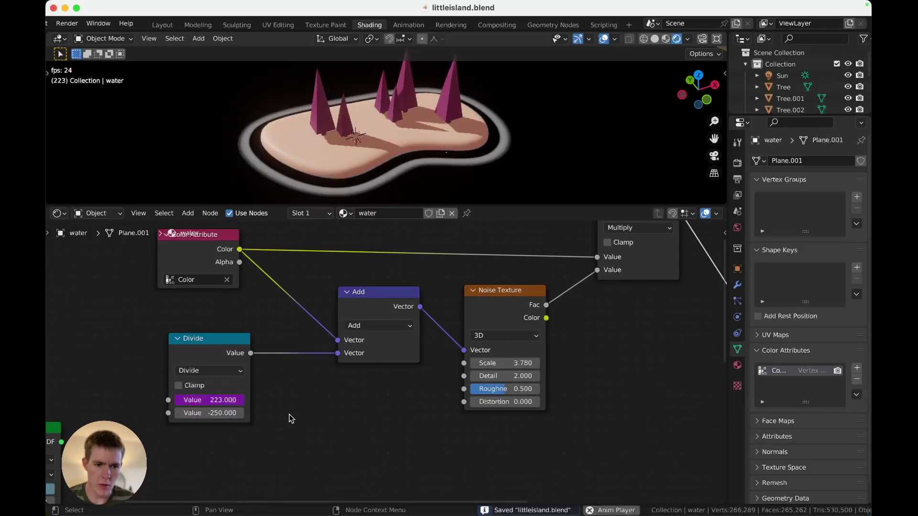
Spread the nodes apart to leave free space between Add and the Noise Texture, and save the file
scroll(291, 419, right, 5)
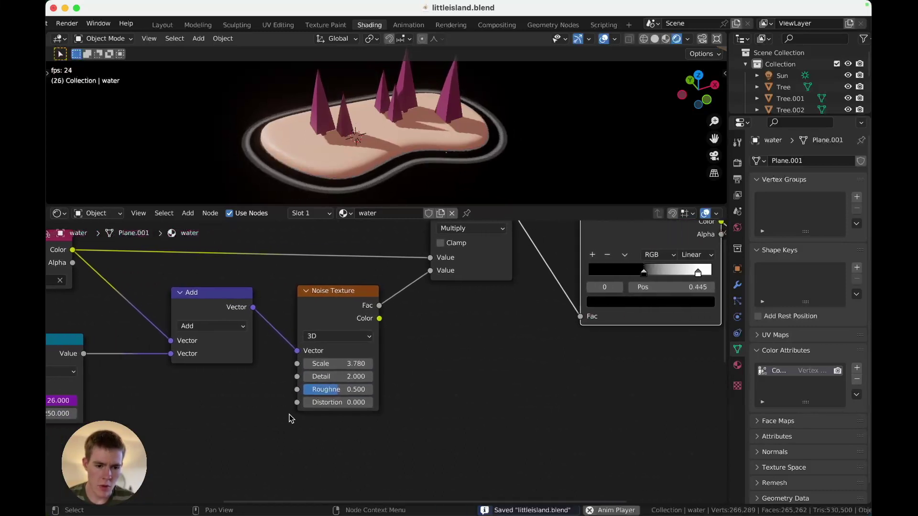
scroll(290, 419, down, 3)
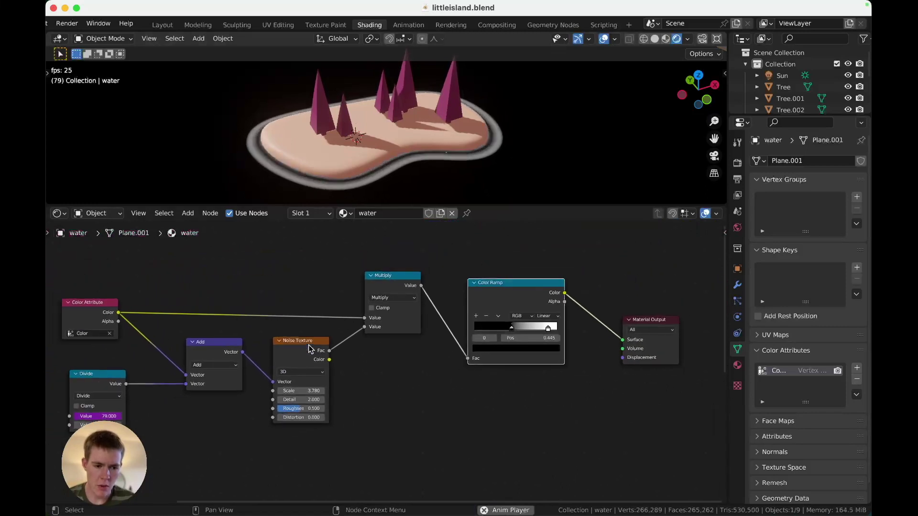
scroll(309, 349, left, 6)
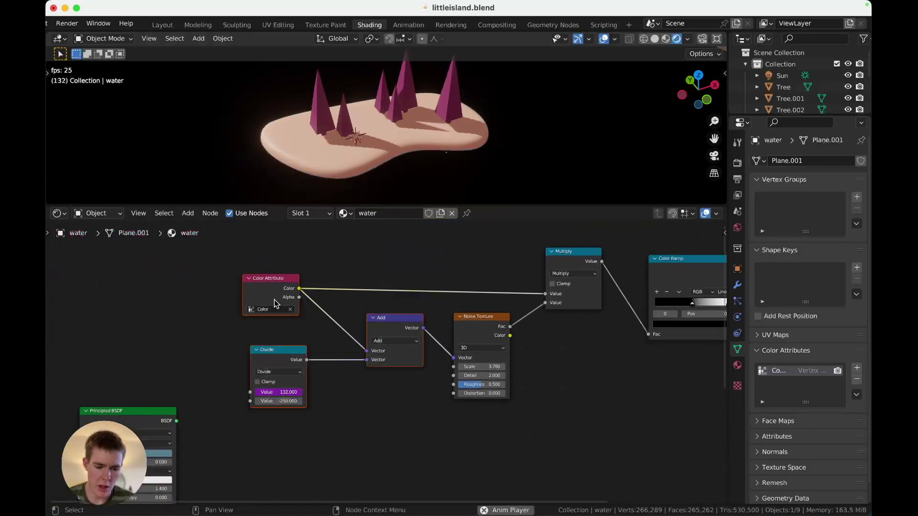
scroll(276, 304, right, 7)
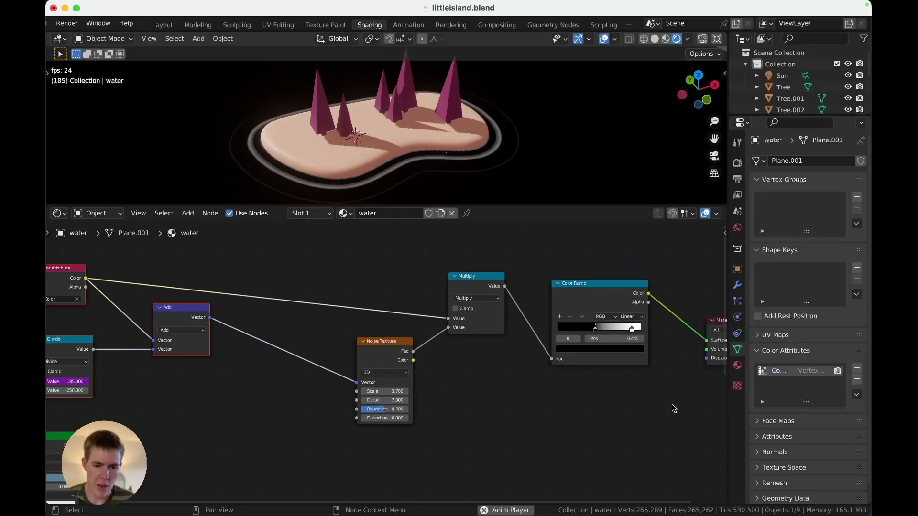
drag(682, 408, 359, 319)
key(g)
click(361, 326)
click(359, 327)
scroll(314, 359, left, 2)
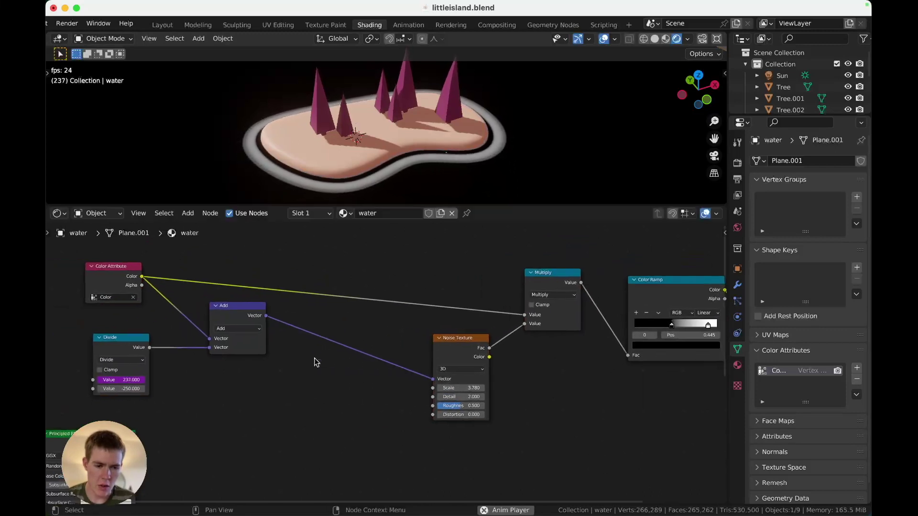
scroll(314, 362, left, 1)
drag(239, 308, 227, 309)
key(super+s)
Insert a Mix node in Color mode on the link between Add and the Noise Texture
key(shift+a)
text(s)
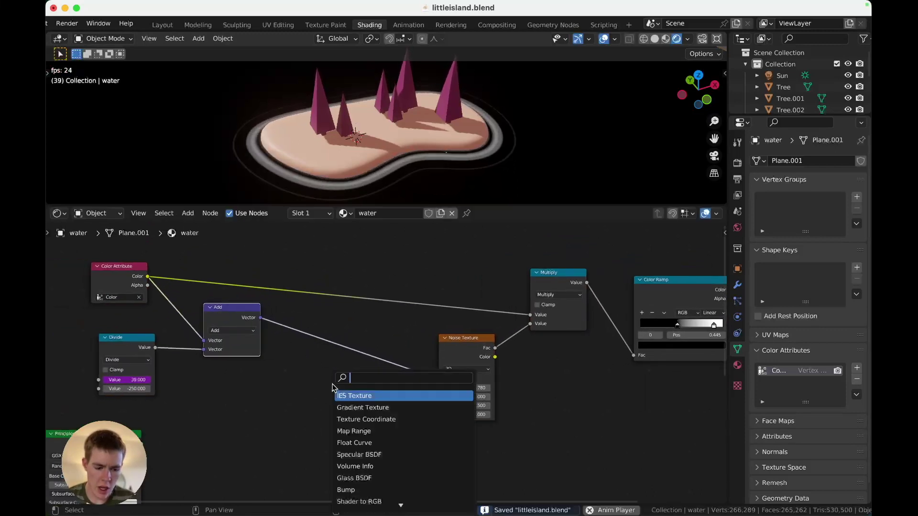
text(mix)
key(Return)
click(318, 327)
scroll(319, 327, up, 1)
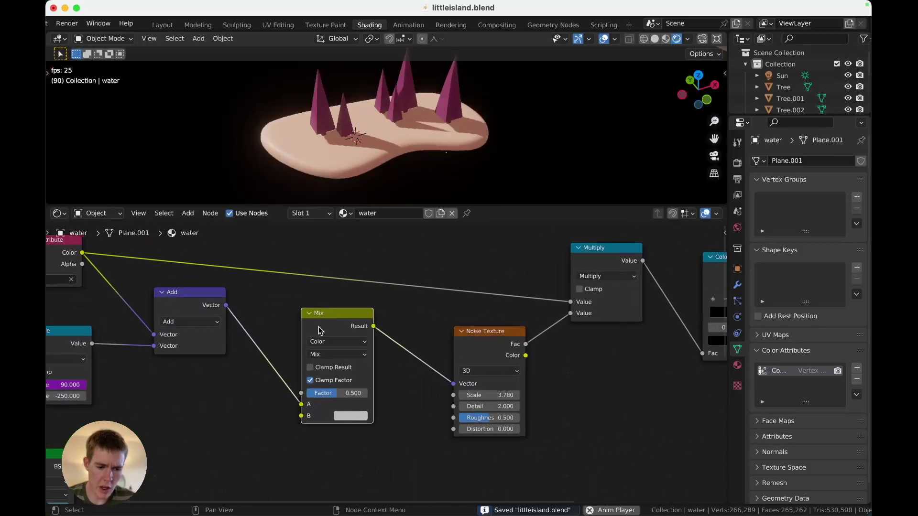
scroll(319, 327, left, 2)
drag(400, 308, 414, 305)
scroll(396, 406, left, 2)
scroll(397, 405, down, 2)
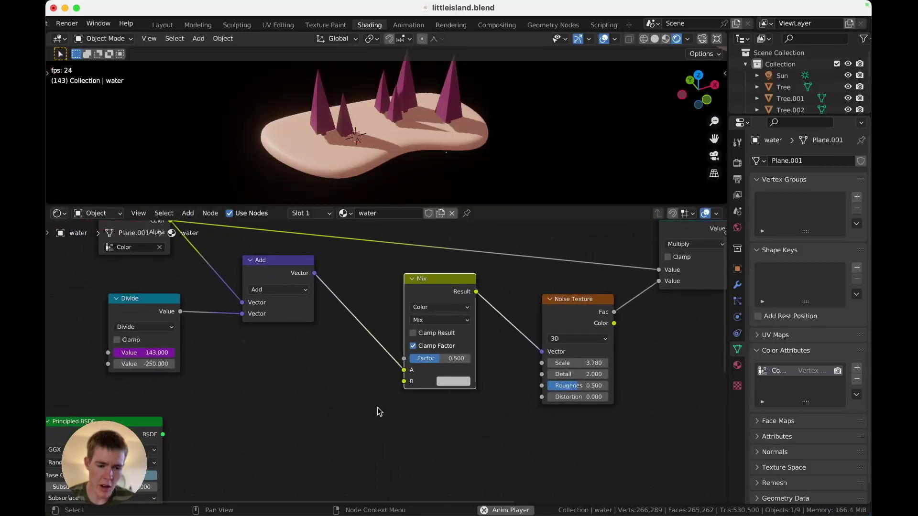
Duplicate the Noise Texture, place the copy below Add, and move the unused Principled BSDF out of the way
click(576, 308)
key(shift+d)
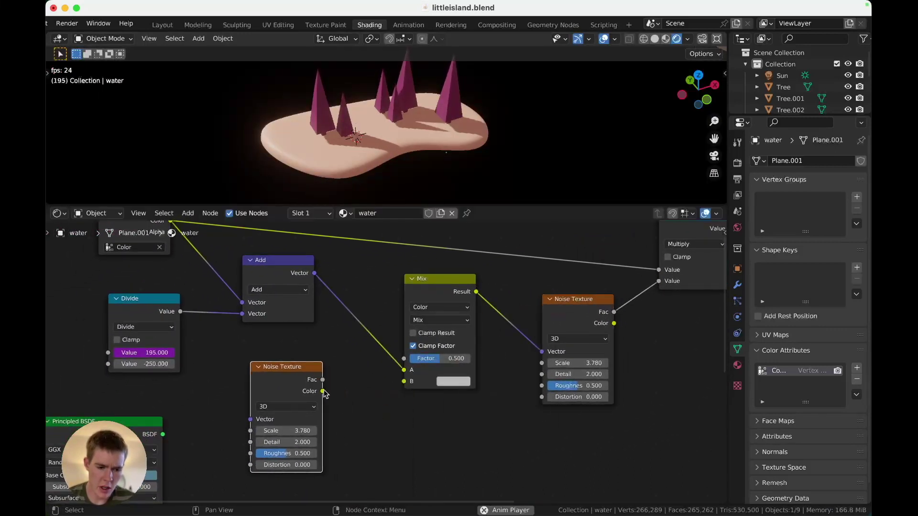
click(324, 393)
scroll(292, 386, down, 3)
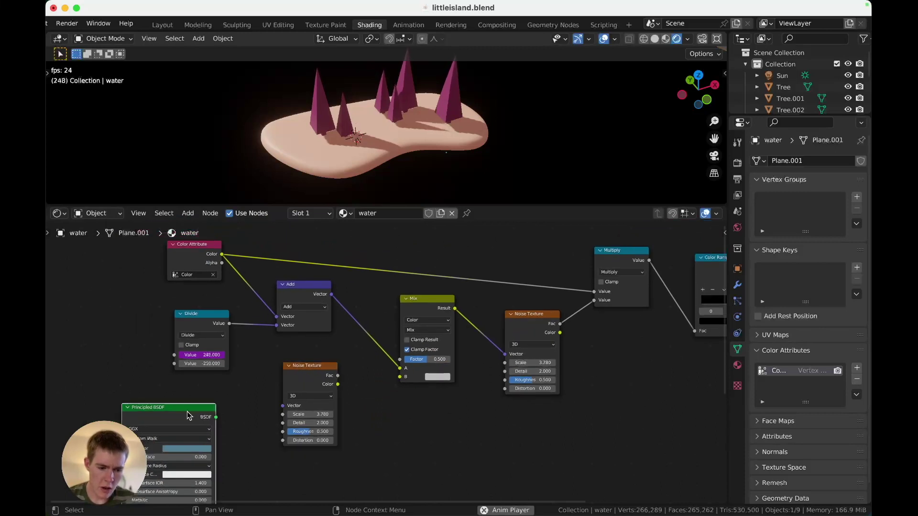
drag(187, 411, 677, 444)
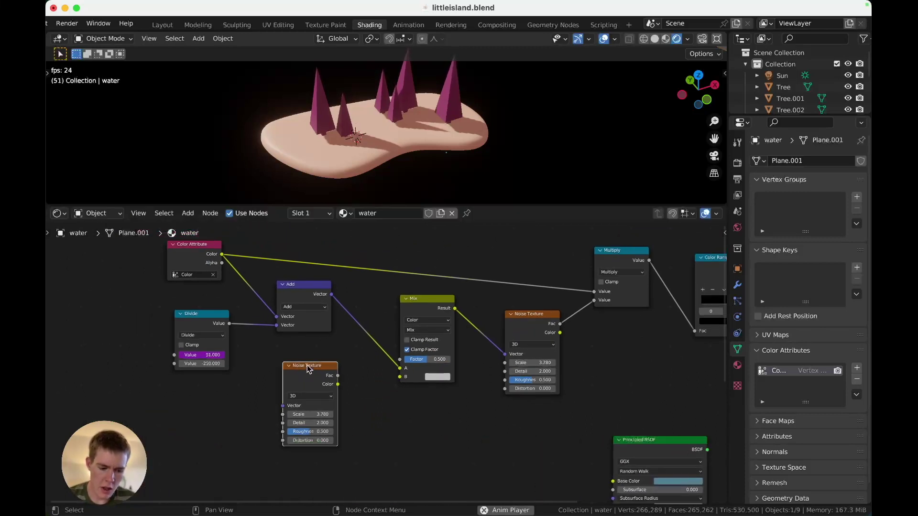
Add Texture Coordinate and Mapping nodes to the duplicated Noise Texture and feed Mapping from the Object coordinates
key(ctrl+t)
scroll(307, 366, left, 3)
scroll(306, 365, down, 1)
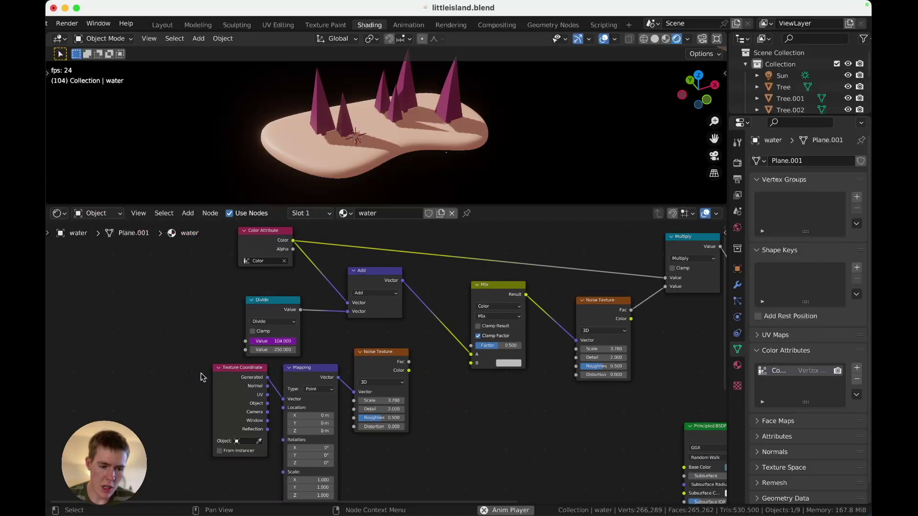
drag(242, 367, 198, 367)
drag(316, 369, 280, 367)
scroll(276, 374, up, 1)
scroll(275, 371, down, 1)
drag(162, 370, 238, 364)
scroll(167, 377, down, 2)
scroll(245, 361, right, 4)
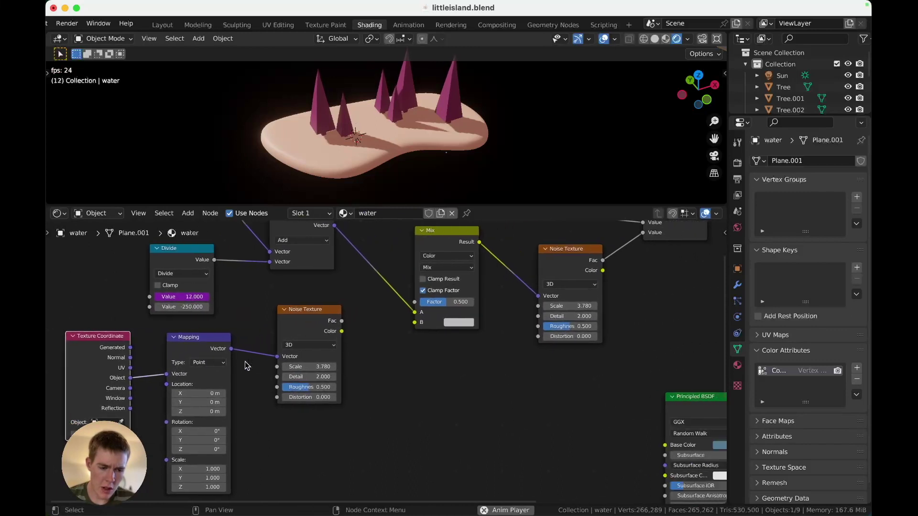
scroll(297, 343, up, 2)
scroll(321, 355, left, 3)
scroll(322, 356, down, 1)
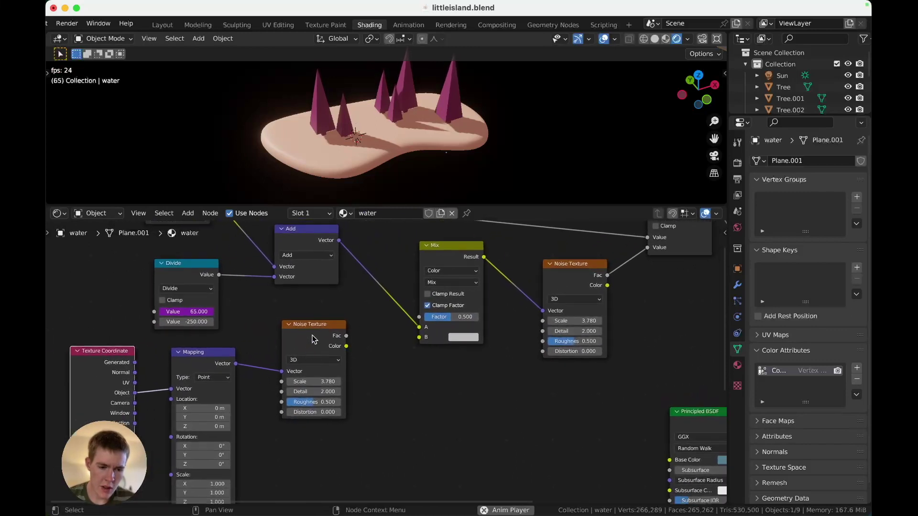
Connect the duplicated Noise Texture's Color to the Mix node's B input and set the mix Factor to 0.375
drag(316, 324, 419, 337)
scroll(419, 338, up, 1)
scroll(420, 338, right, 1)
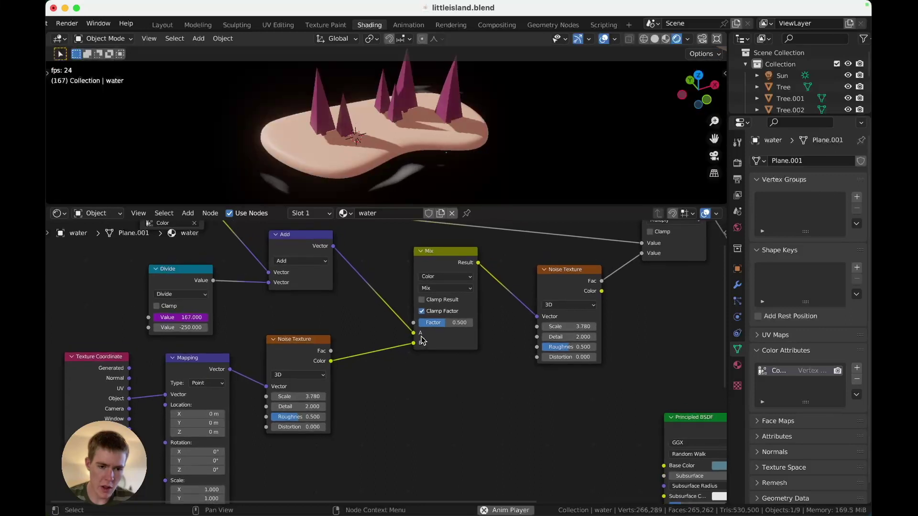
scroll(416, 297, up, 1)
scroll(416, 297, right, 1)
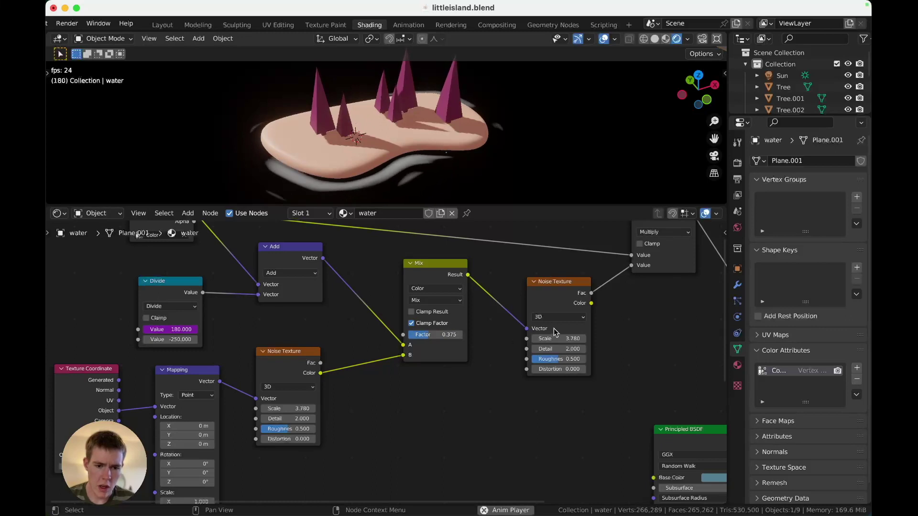
Switch the duplicated Noise Texture to 4D with W 1.340 and Scale 3.180, and save the file
click(271, 387)
click(283, 428)
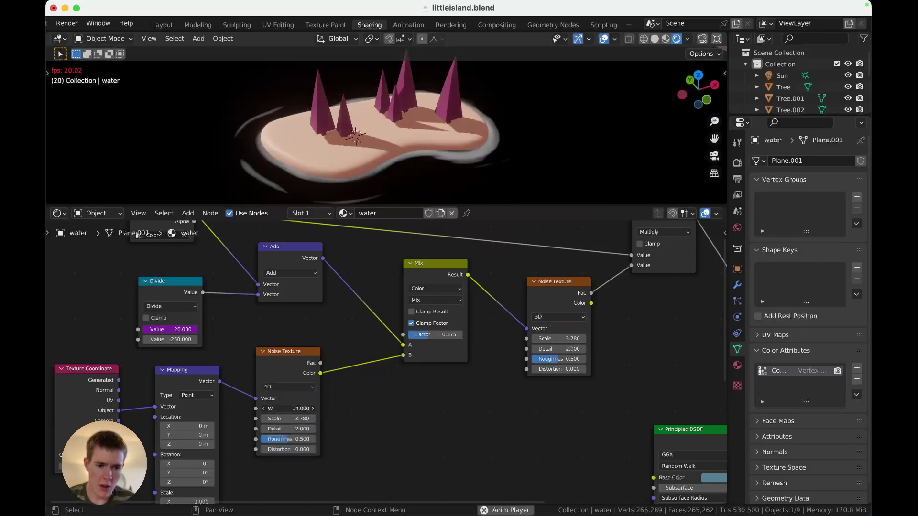
drag(297, 409, 265, 409)
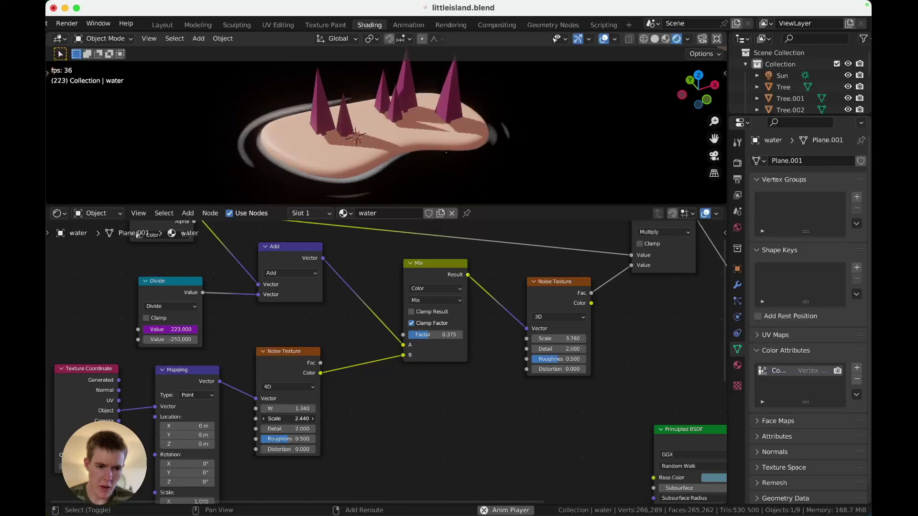
drag(295, 421, 295, 422)
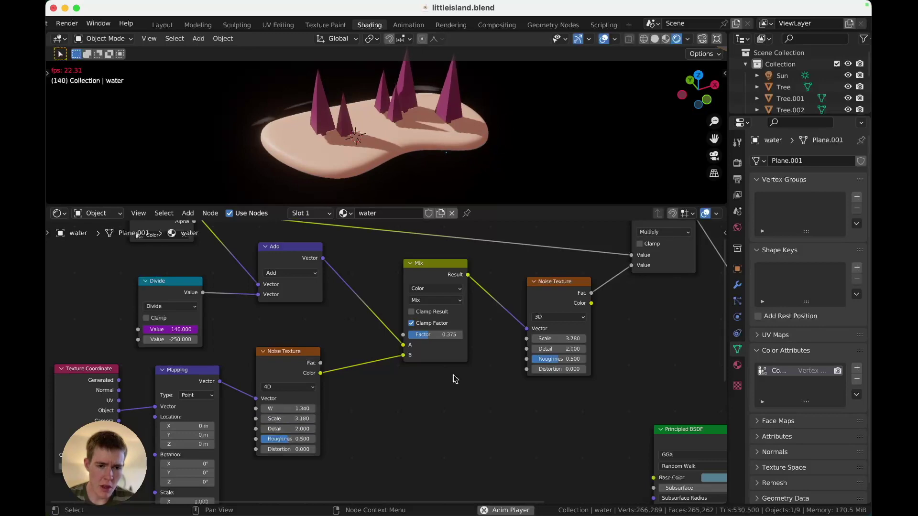
key(super+s)
Move the Material Output node farther from the Color Ramp to leave free space between them
scroll(439, 366, right, 10)
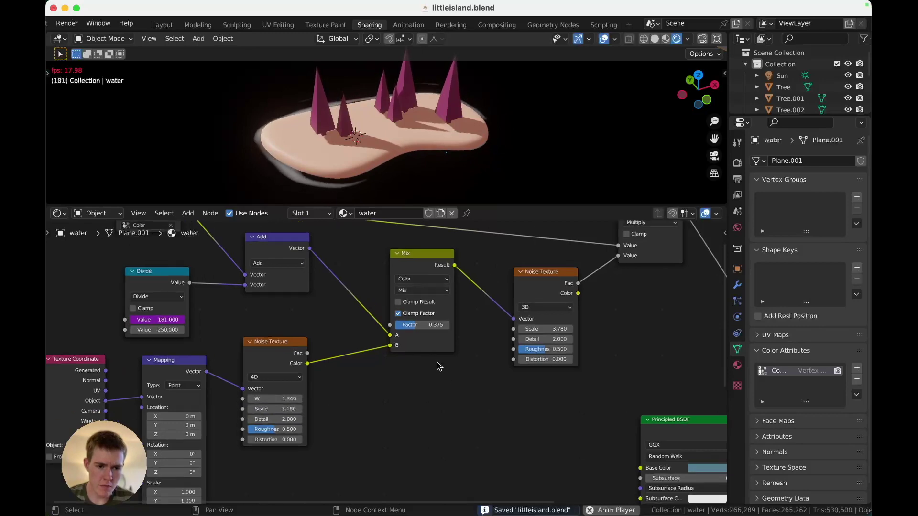
scroll(449, 356, down, 2)
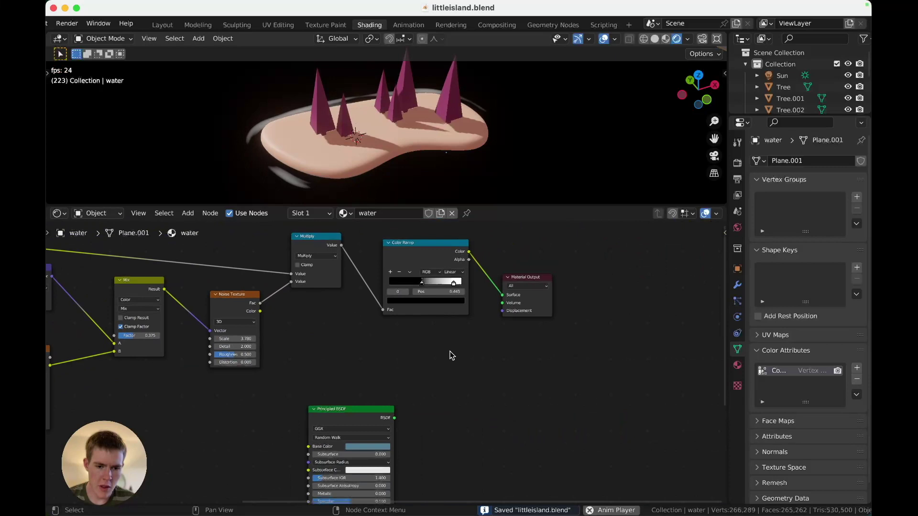
drag(536, 277, 624, 267)
scroll(352, 328, left, 2)
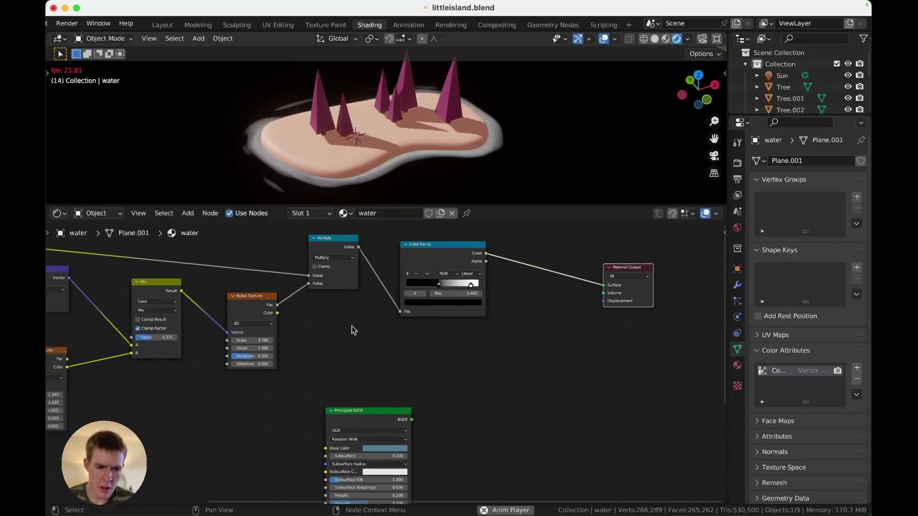
Move the Color Ramp's white stop to position 0.764 and shift its black stop back toward the start
scroll(383, 330, left, 2)
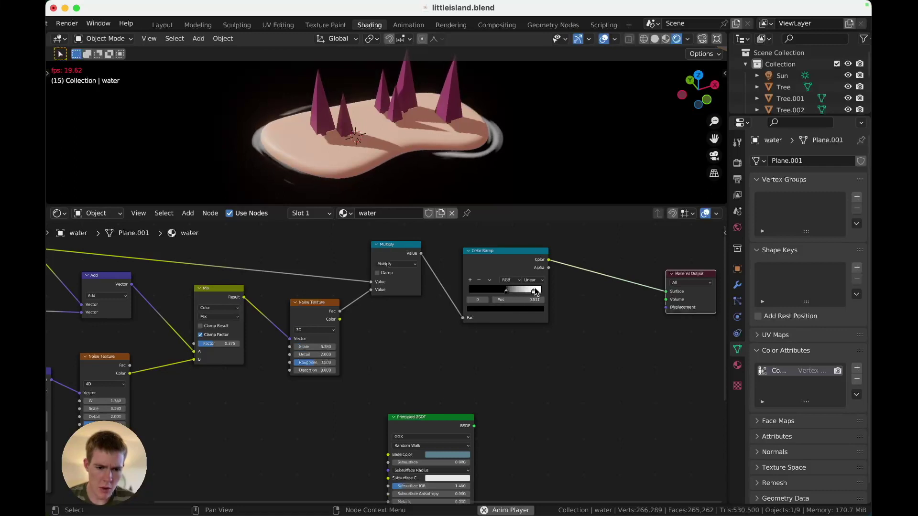
drag(536, 291, 526, 291)
scroll(463, 346, left, 5)
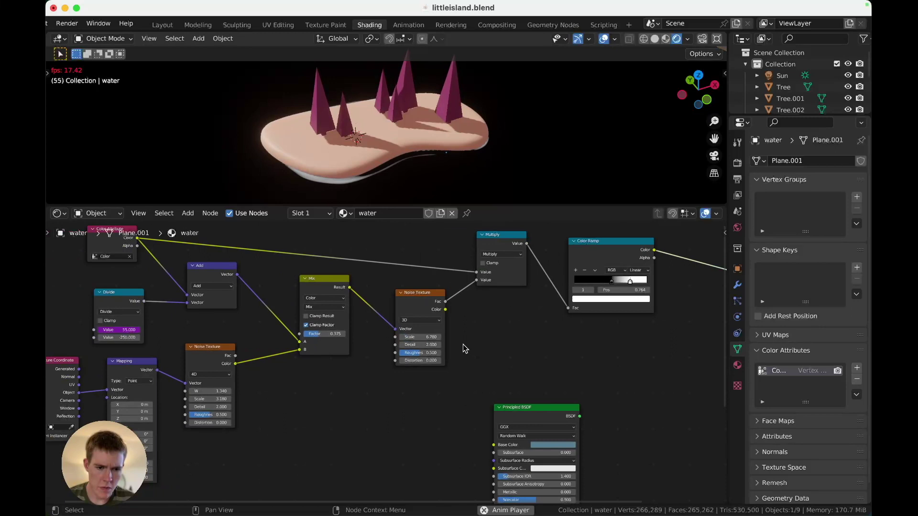
drag(616, 293, 597, 295)
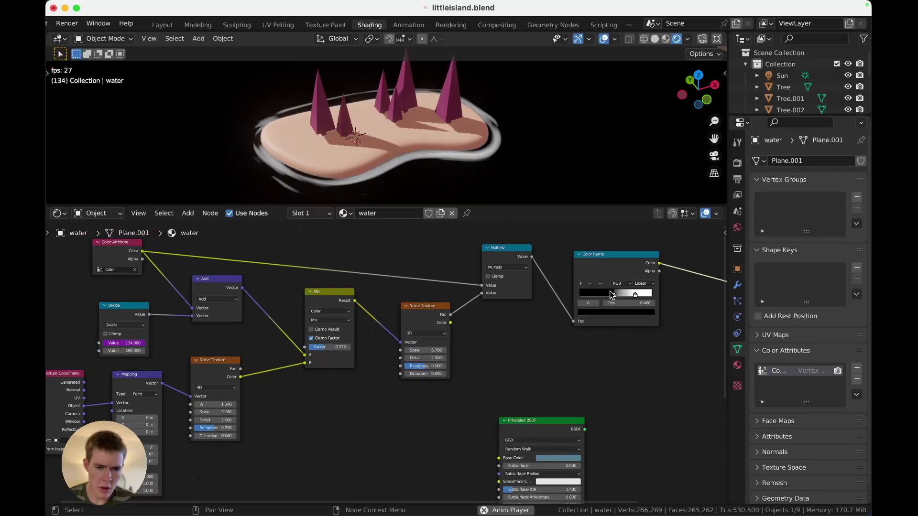
Set the Scale of the 3D Noise Texture that feeds the Multiply node to 10.980
scroll(396, 343, up, 2)
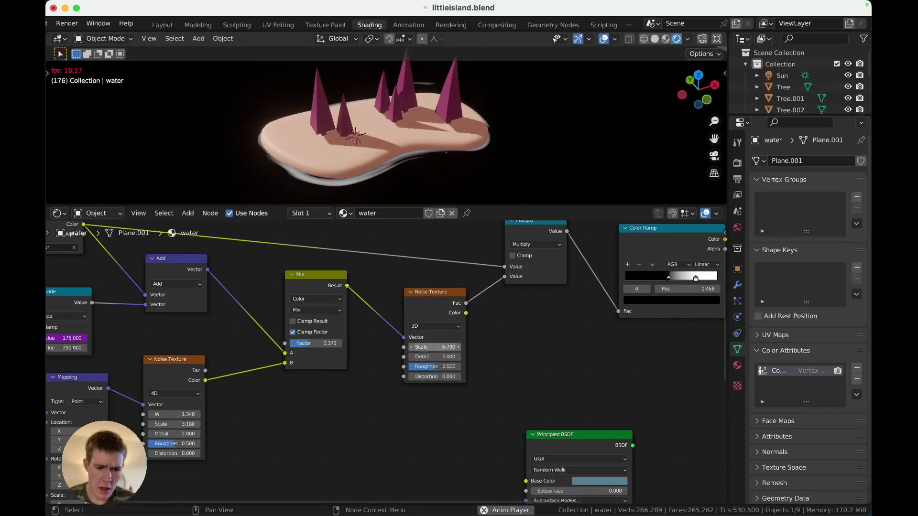
scroll(482, 349, down, 2)
scroll(482, 349, right, 5)
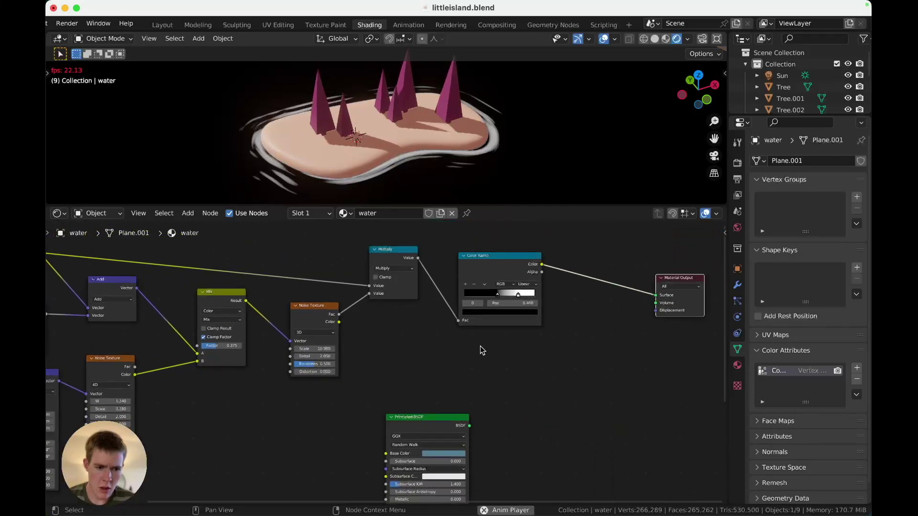
Move the unconnected Principled BSDF node up to sit just beneath the Color Ramp, and save the file
scroll(482, 350, right, 2)
drag(386, 425, 454, 368)
scroll(542, 326, right, 5)
scroll(598, 291, up, 1)
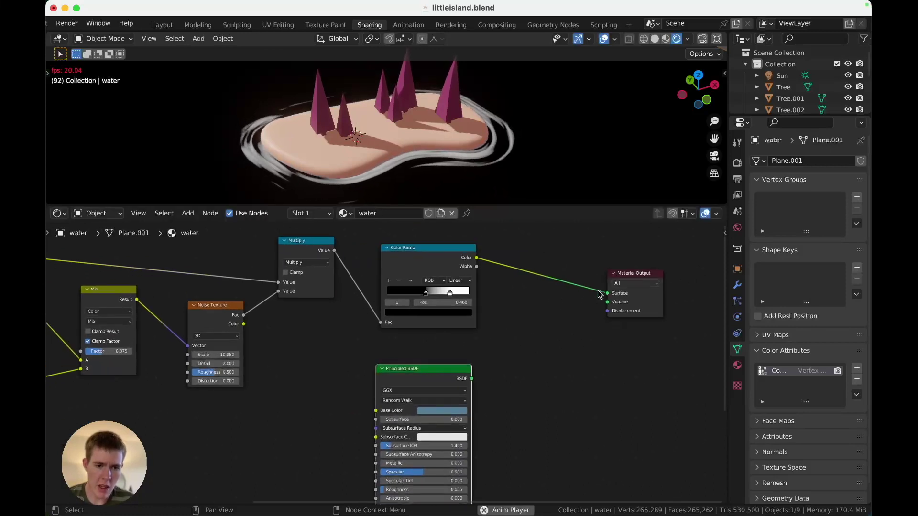
scroll(598, 290, right, 5)
key(super+s)
Set the 3D Noise Texture's Detail to 0.000
scroll(426, 357, left, 12)
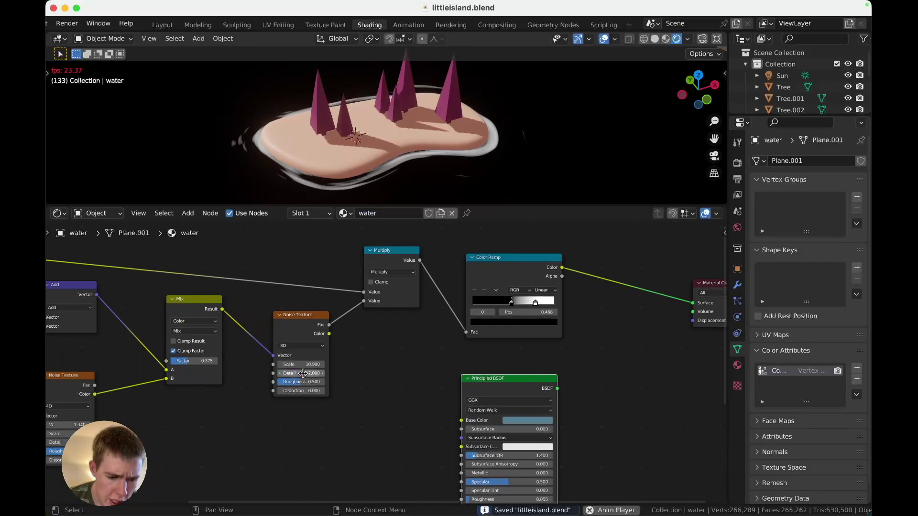
scroll(289, 390, left, 6)
scroll(289, 390, down, 1)
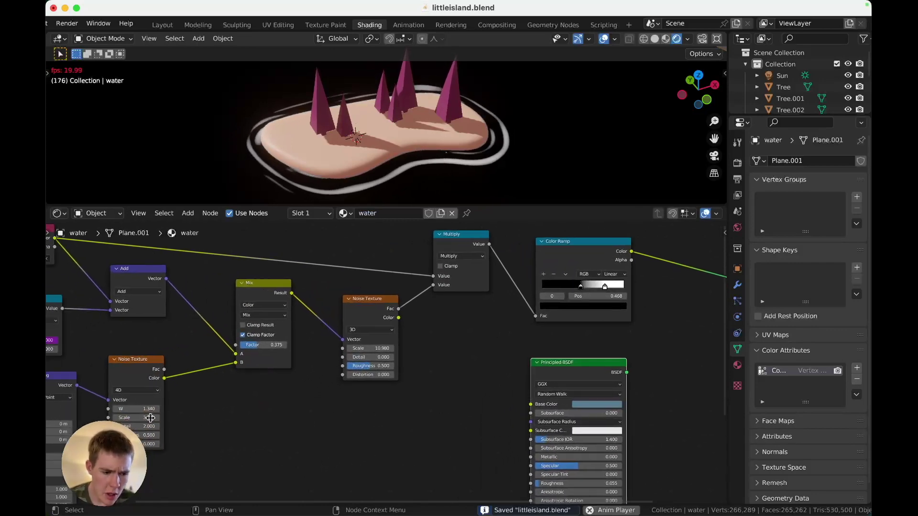
Move the Material Output farther away and insert a Mix Shader node on the link between the Color Ramp and the Material Output
scroll(537, 363, right, 18)
scroll(537, 363, up, 1)
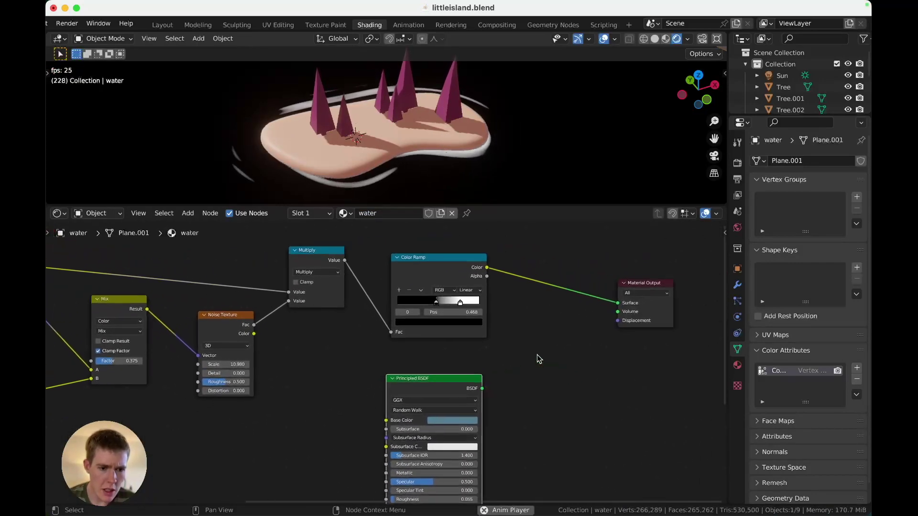
drag(578, 293, 635, 289)
scroll(577, 353, right, 4)
key(shift+a)
text(mi)
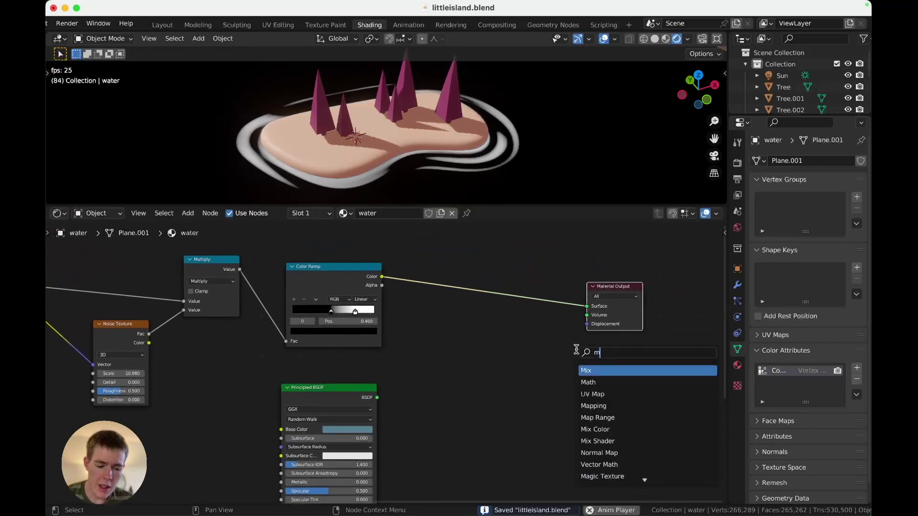
key(Down)
key(Down)
key(Return)
click(505, 297)
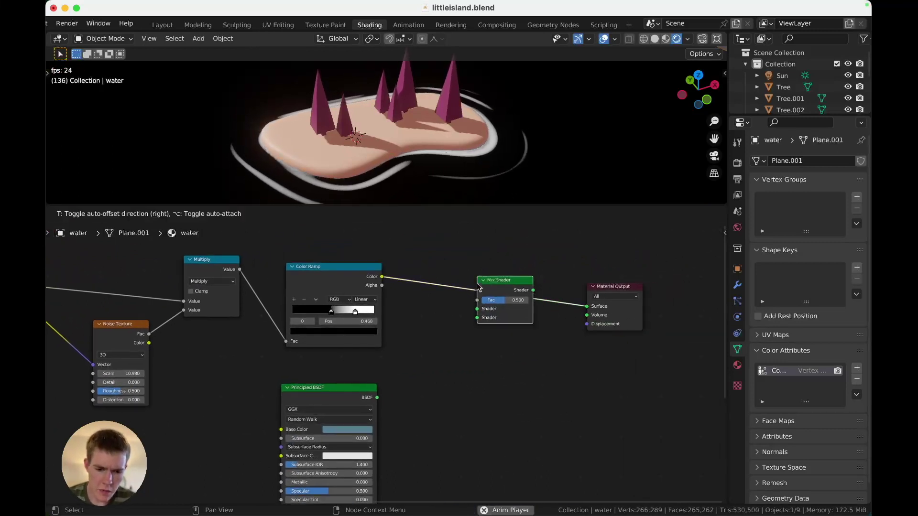
Connect the Color Ramp's Color to the Mix Shader's Fac and the Principled BSDF to its first Shader input
drag(377, 398, 485, 319)
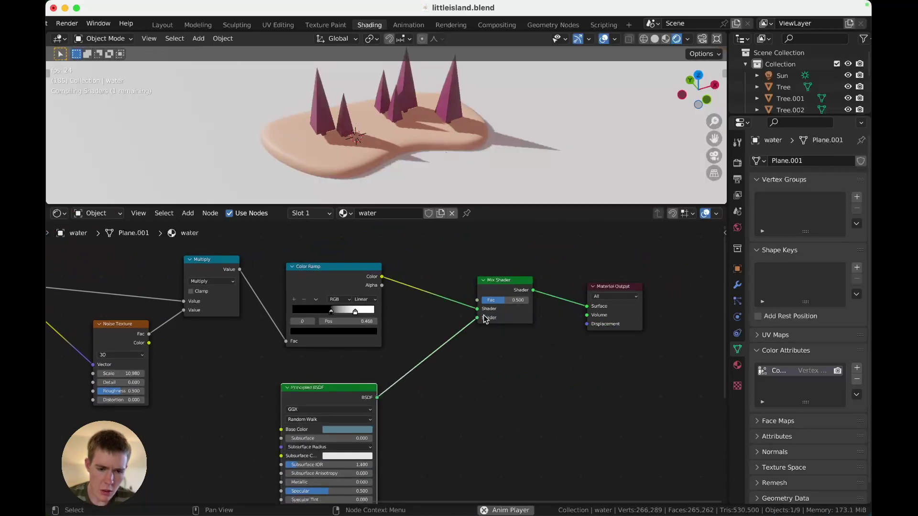
middle_drag(428, 353, 412, 357)
drag(460, 313, 487, 320)
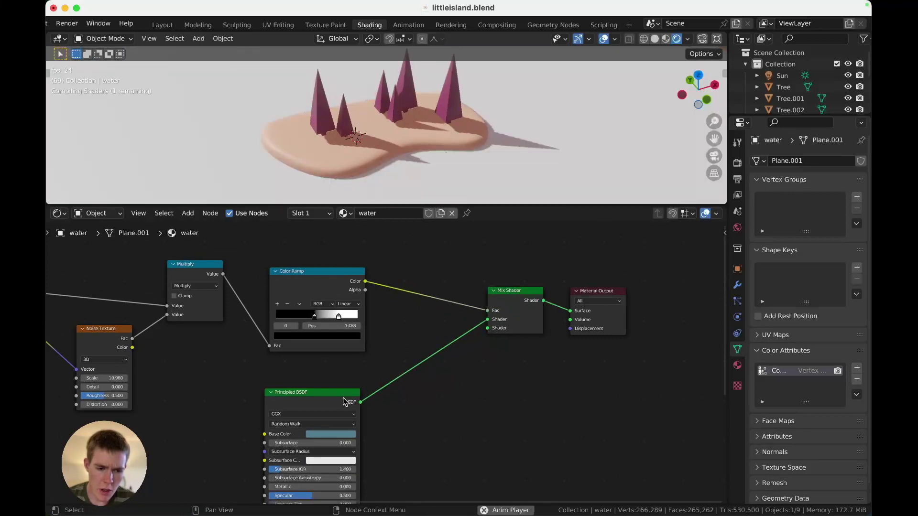
Duplicate the Principled BSDF, place the copy beside it, and connect the copy to the Mix Shader's second Shader input
drag(339, 396, 330, 386)
key(shift+d)
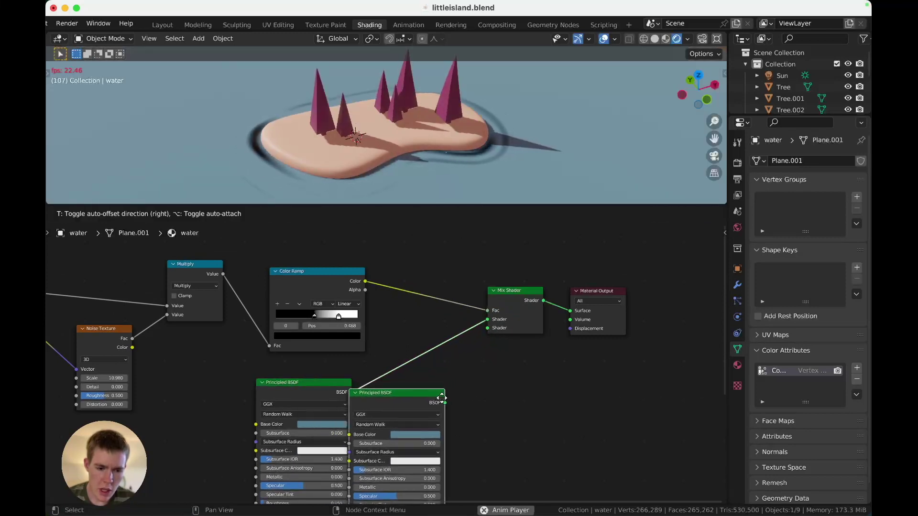
click(455, 402)
drag(476, 405, 488, 329)
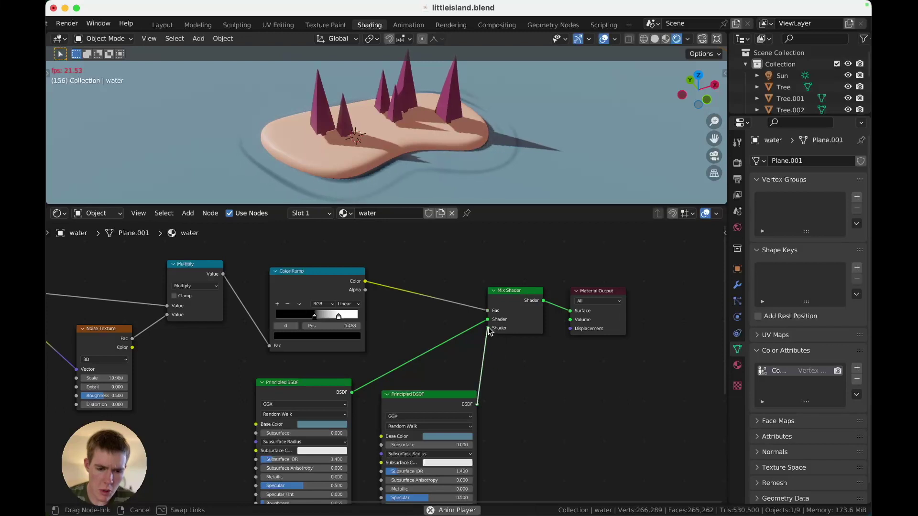
Brighten the duplicated Principled BSDF's Base Color to a light blue with Value 1.000
scroll(492, 344, down, 2)
scroll(459, 377, down, 3)
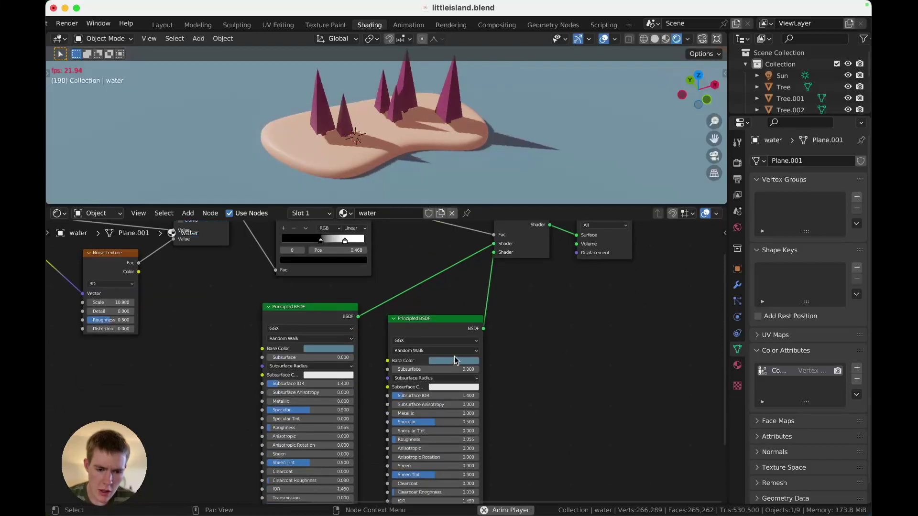
click(456, 361)
drag(503, 288, 502, 248)
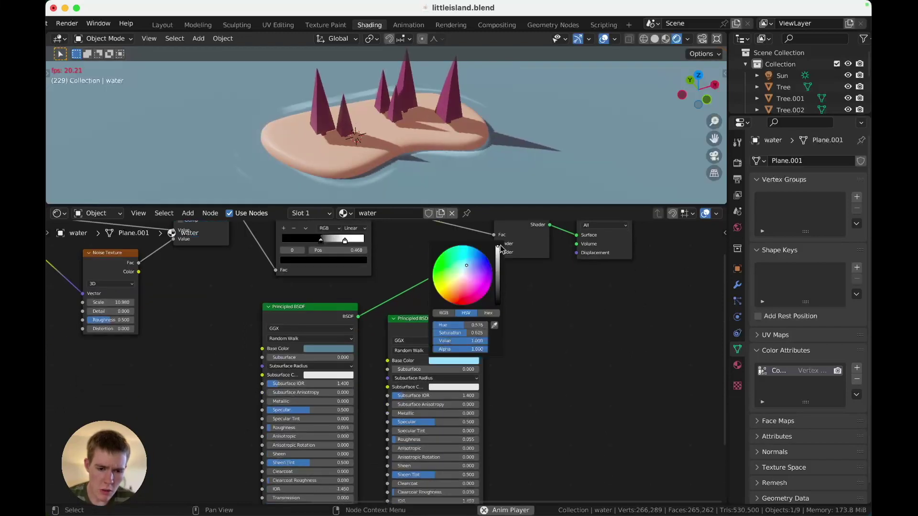
Set the duplicated Principled BSDF's Roughness to 1.000
scroll(579, 372, down, 2)
drag(420, 407, 471, 407)
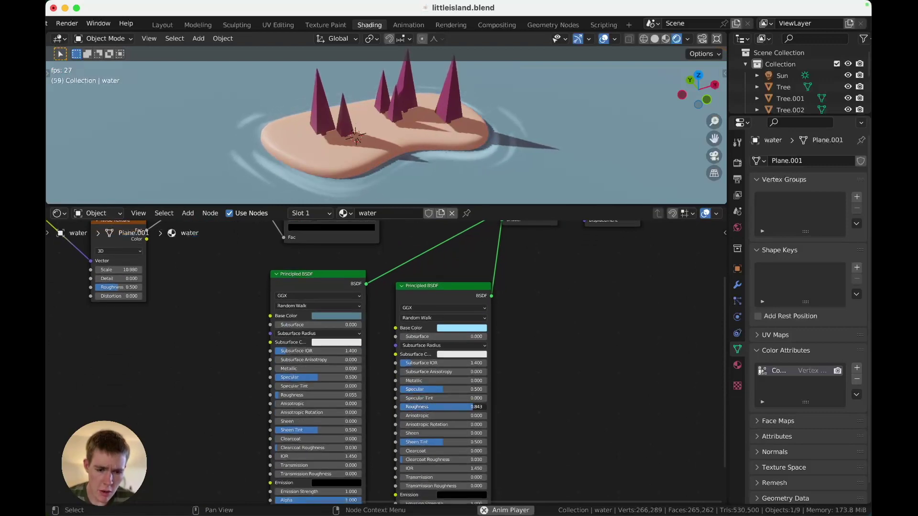
scroll(520, 347, up, 5)
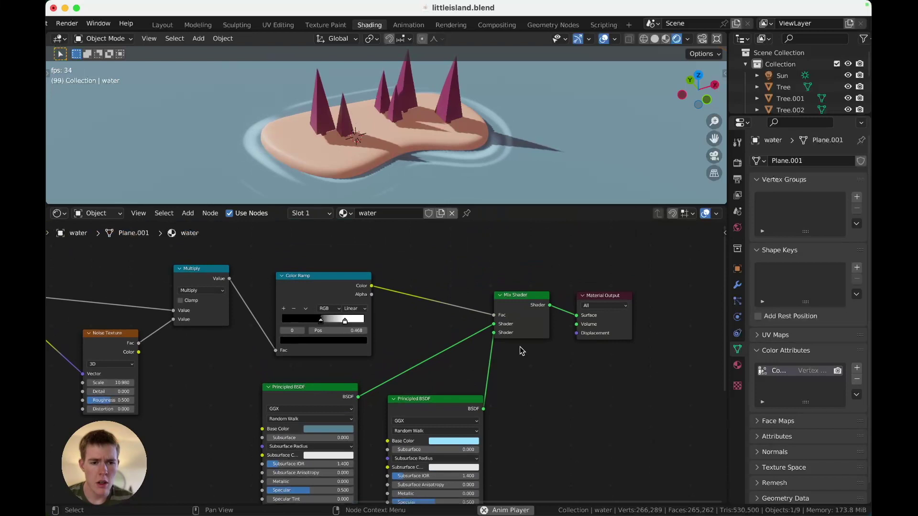
scroll(520, 346, down, 4)
drag(466, 423, 480, 423)
scroll(489, 339, up, 2)
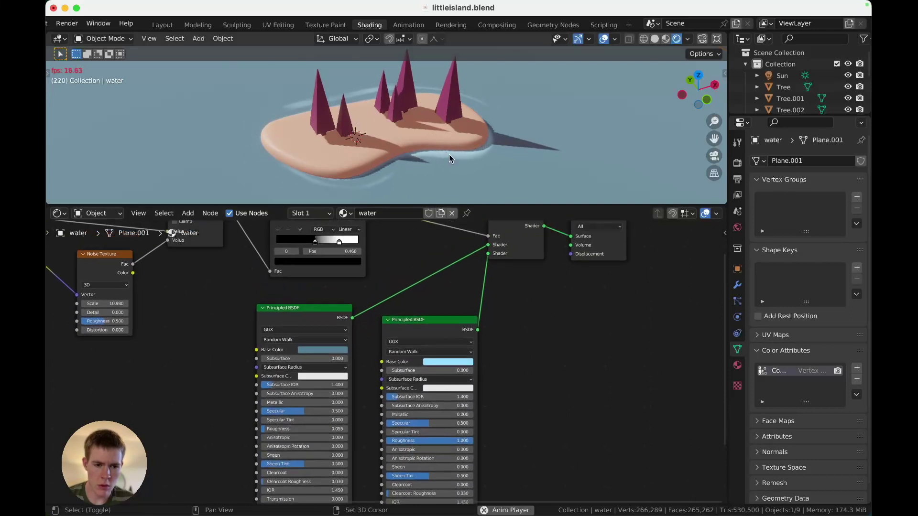
Enlarge the 3D viewport area above the node editor, bring the island into closer view, and save the file
shift+scroll(452, 160, up, 2)
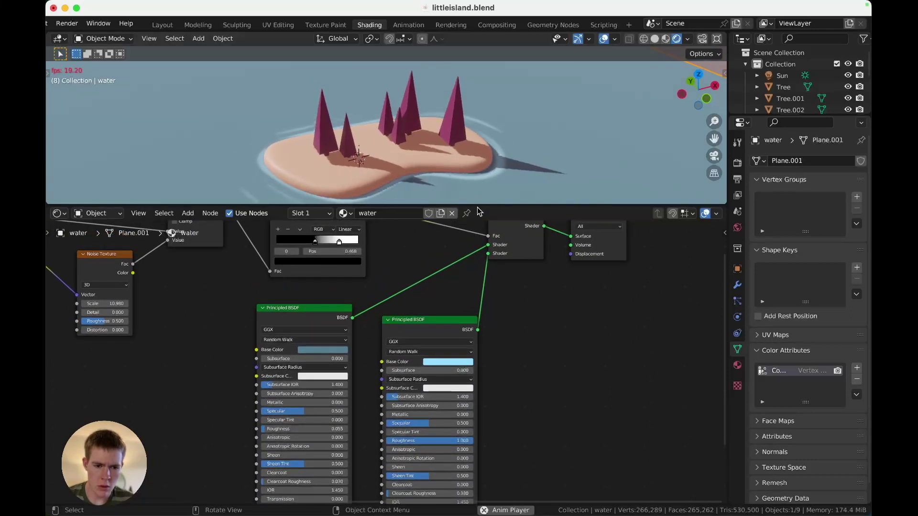
drag(477, 205, 477, 255)
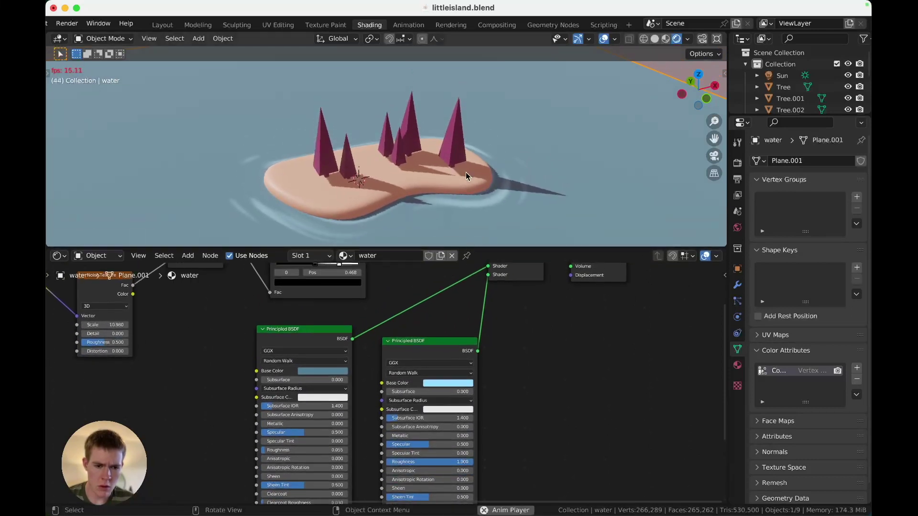
ctrl+scroll(466, 172, up, 1)
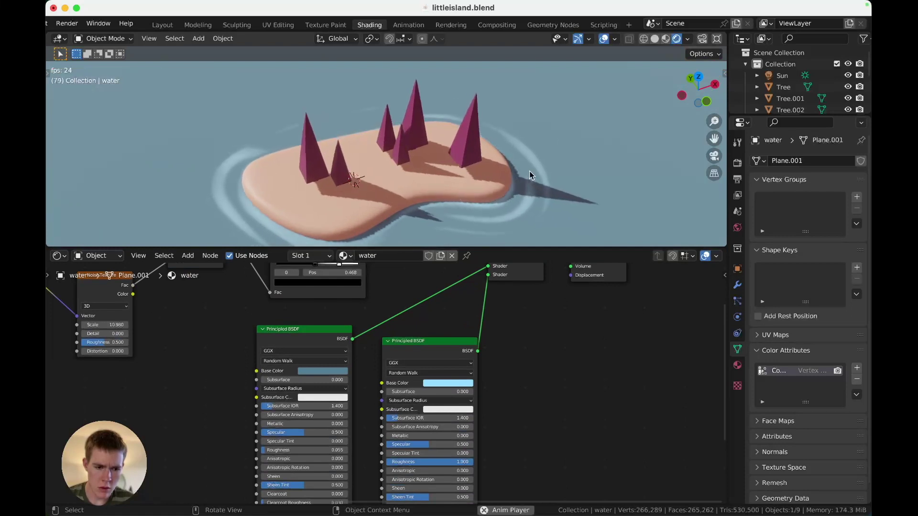
key(ctrl+s)
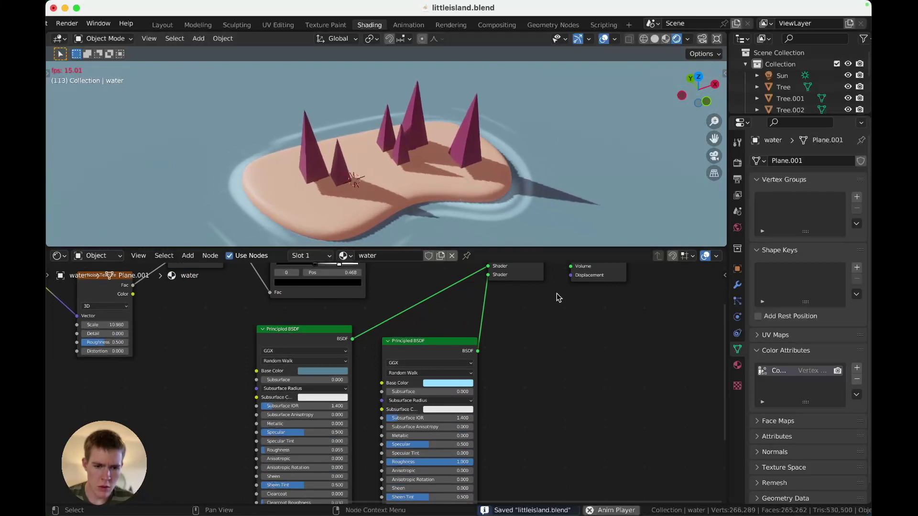
Set the Mix node's Factor to 0.329
scroll(558, 297, down, 1)
scroll(525, 197, down, 1)
scroll(452, 322, up, 3)
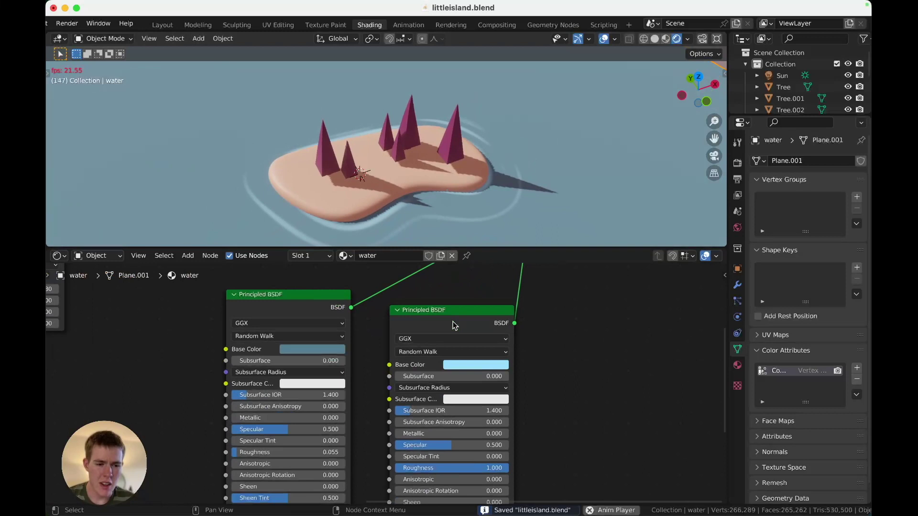
scroll(454, 325, up, 5)
scroll(454, 325, left, 8)
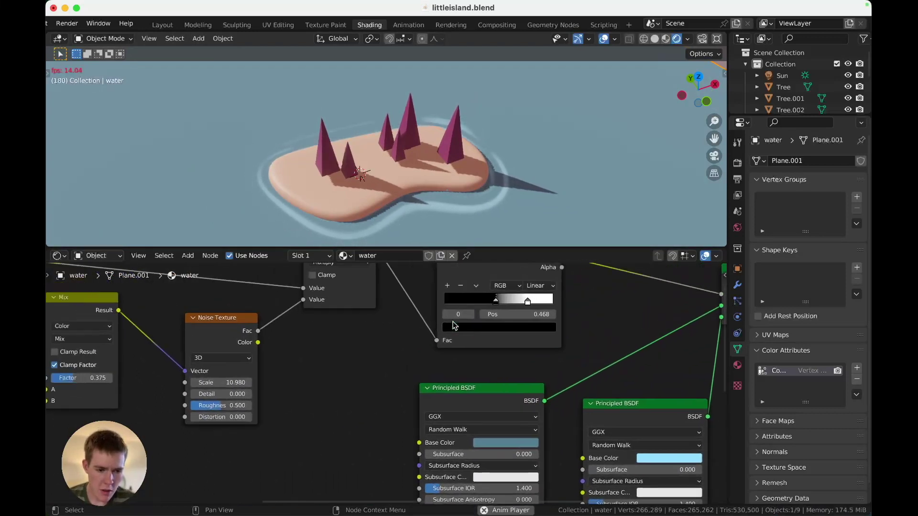
scroll(454, 325, up, 2)
scroll(455, 325, right, 1)
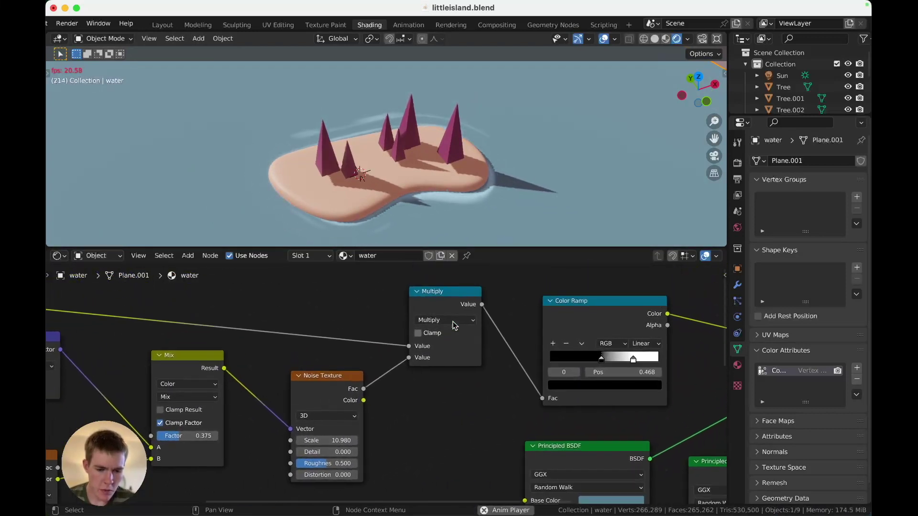
mouse_move(189, 442)
mouse_down()
mouse_move(210, 441)
mouse_move(188, 438)
mouse_up()
scroll(169, 462, left, 2)
scroll(169, 462, down, 1)
scroll(169, 462, left, 2)
Shift the Color Ramp's black stop slightly toward the white end and set the white stop's position to 0.784
scroll(169, 462, right, 5)
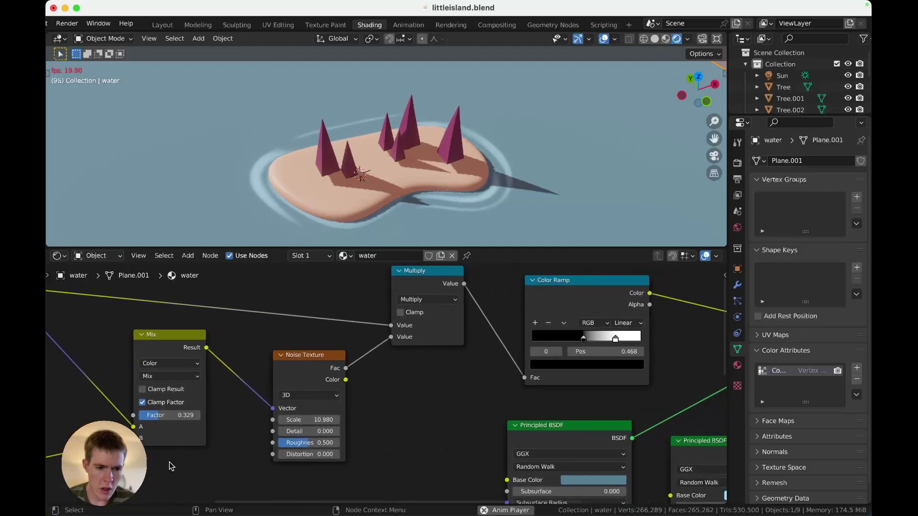
scroll(325, 408, right, 2)
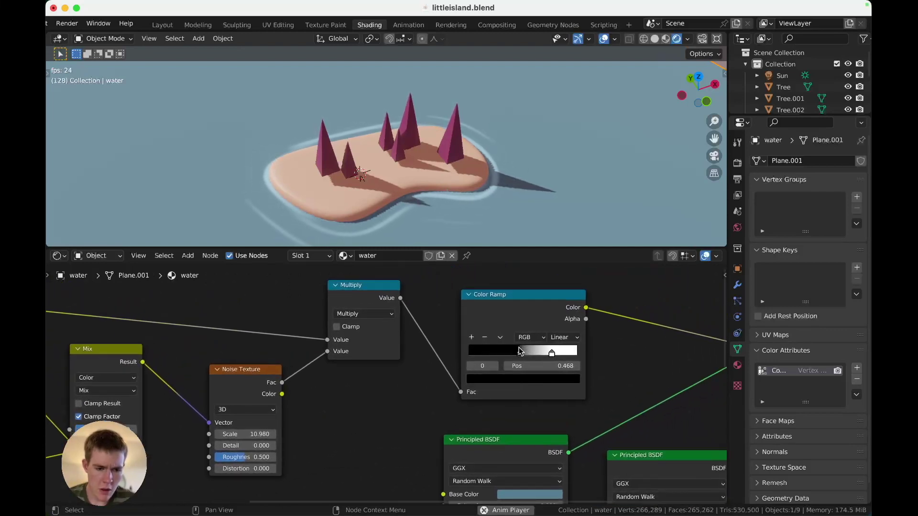
click(552, 353)
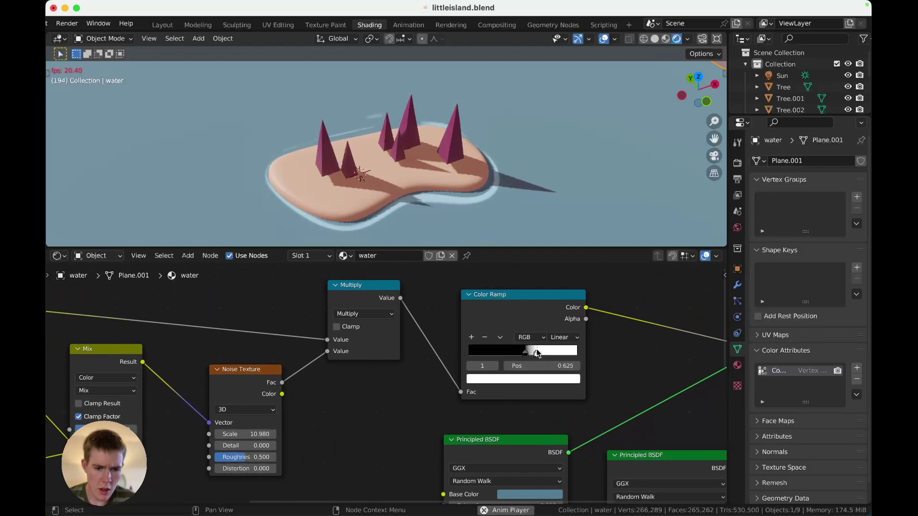
drag(536, 351, 554, 348)
scroll(420, 392, left, 3)
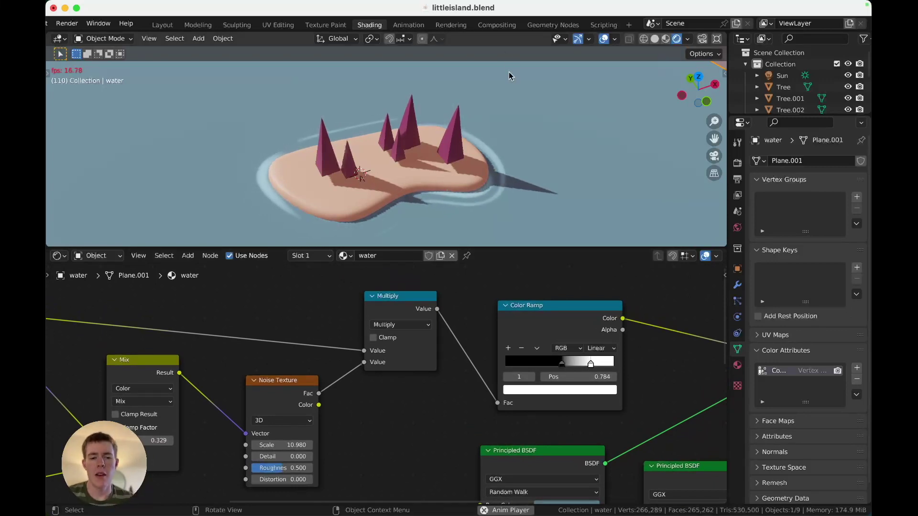
Bring up the water's ripples geometry node group and set From Max of the Map Range after Geometry Proximity to 0.1
click(536, 26)
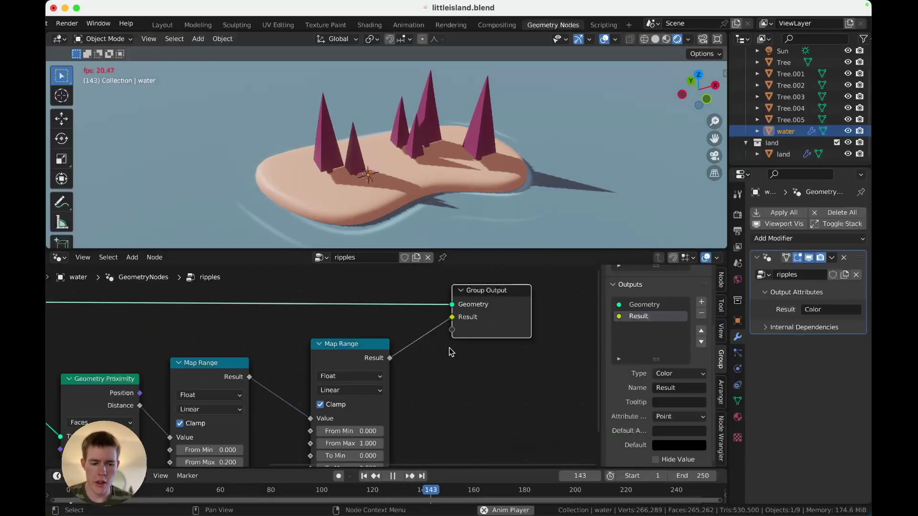
scroll(338, 426, down, 2)
scroll(338, 426, left, 2)
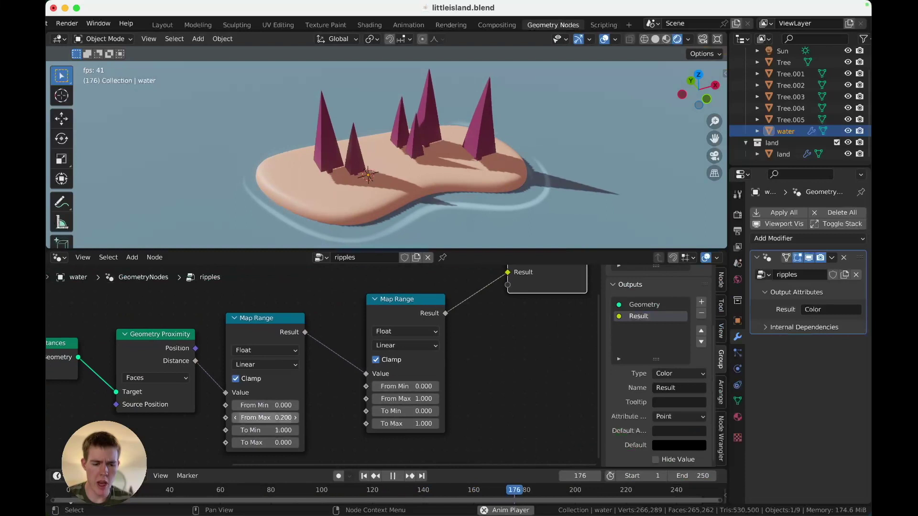
click(266, 417)
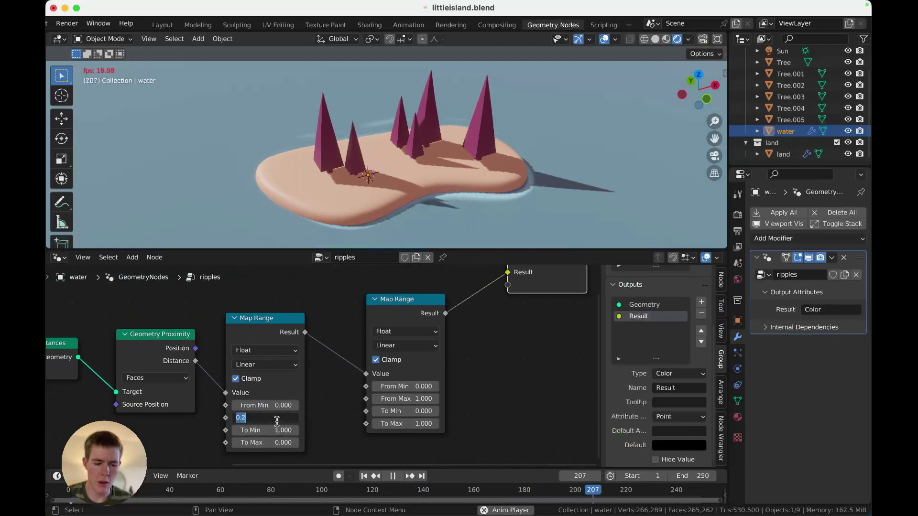
text(0.1)
key(Return)
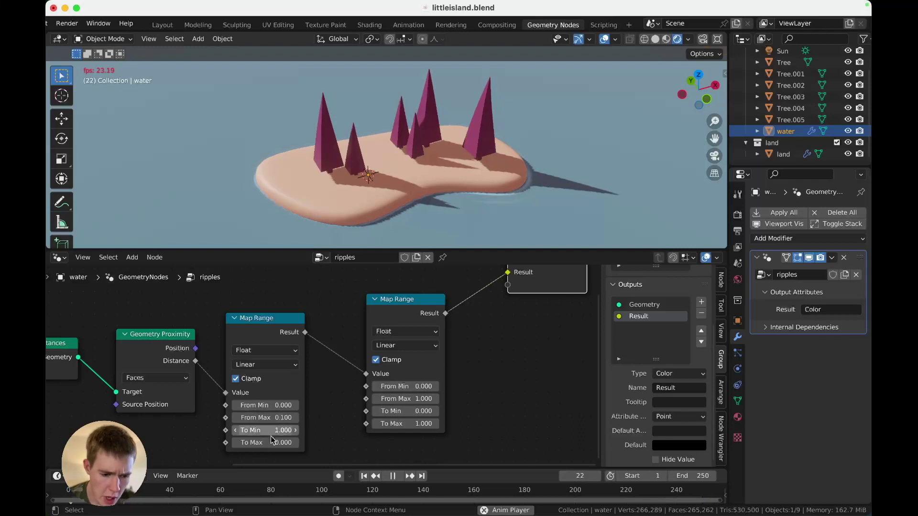
Set the same Map Range's From Max to 0.17 and save the file
click(272, 421)
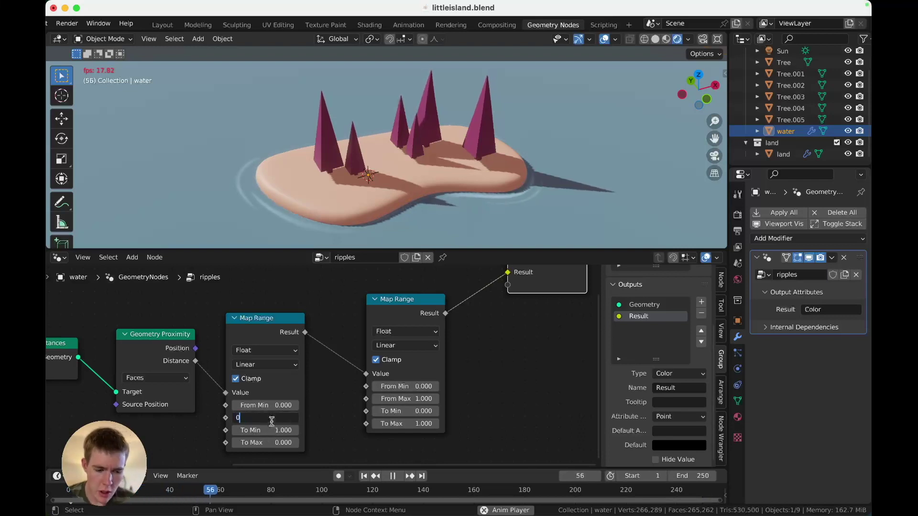
text(7)
key(Return)
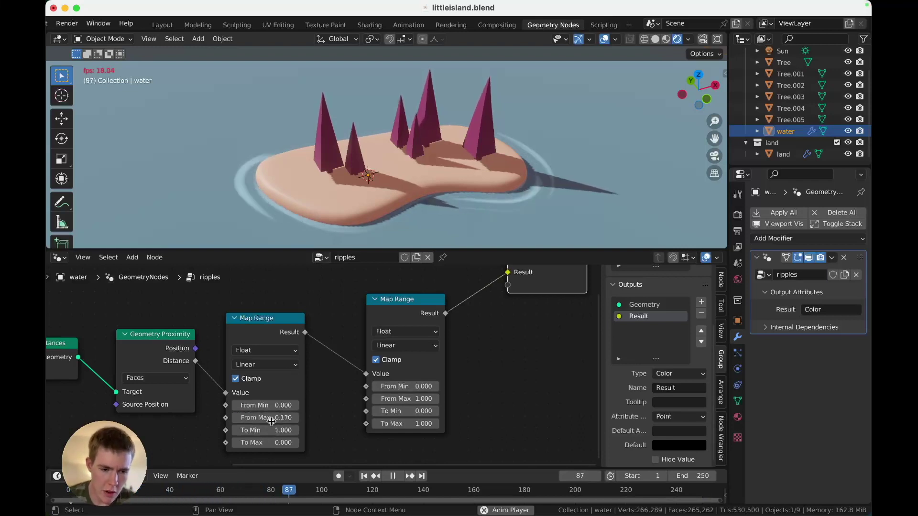
key(ctrl+s)
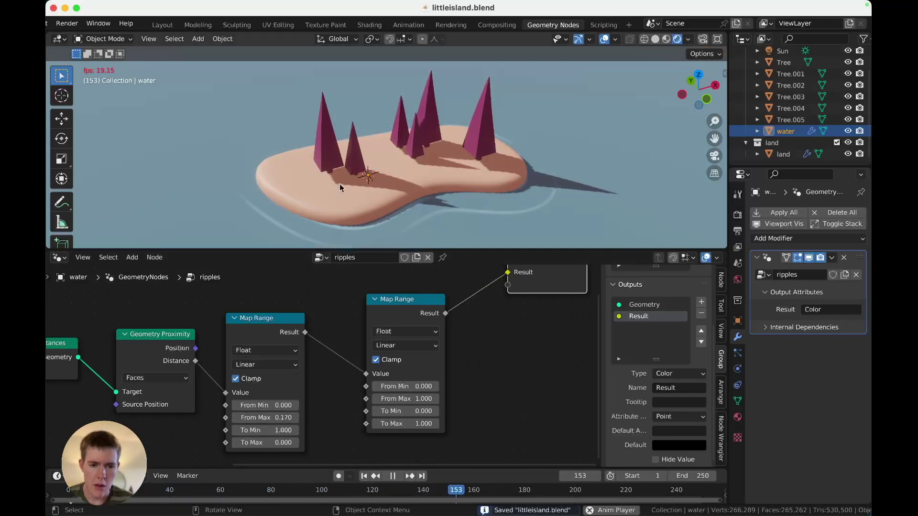
In the water material's shader nodes, set the Scale of the 4D Noise Texture feeding the Mix node to 5.640 and save the file
scroll(494, 207, up, 3)
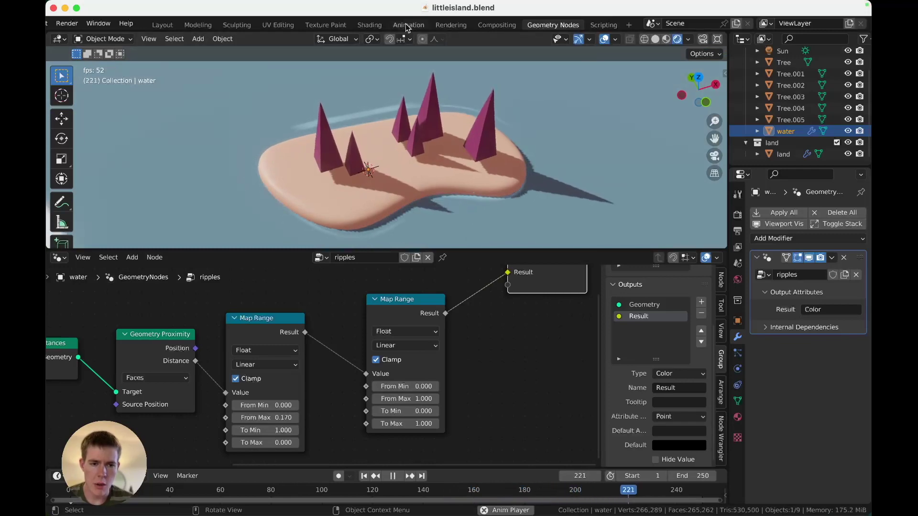
click(369, 25)
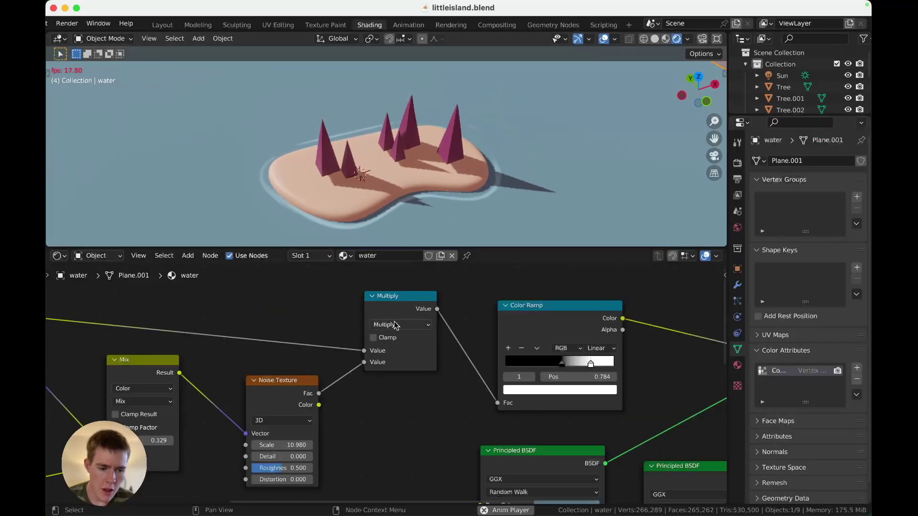
scroll(419, 313, left, 8)
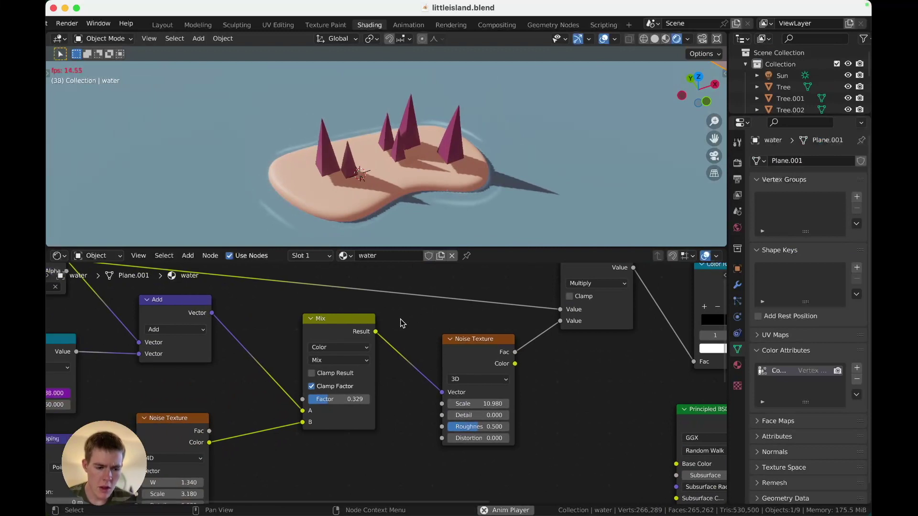
scroll(402, 323, down, 3)
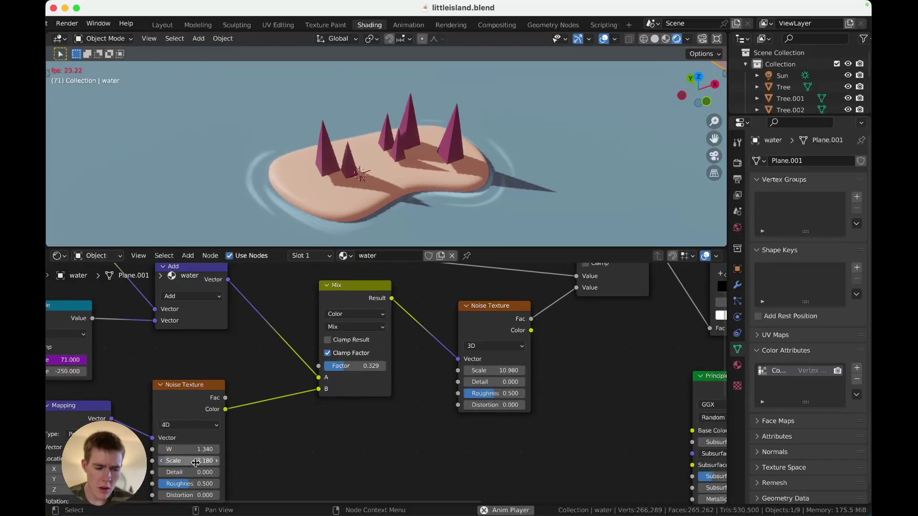
drag(195, 463, 225, 462)
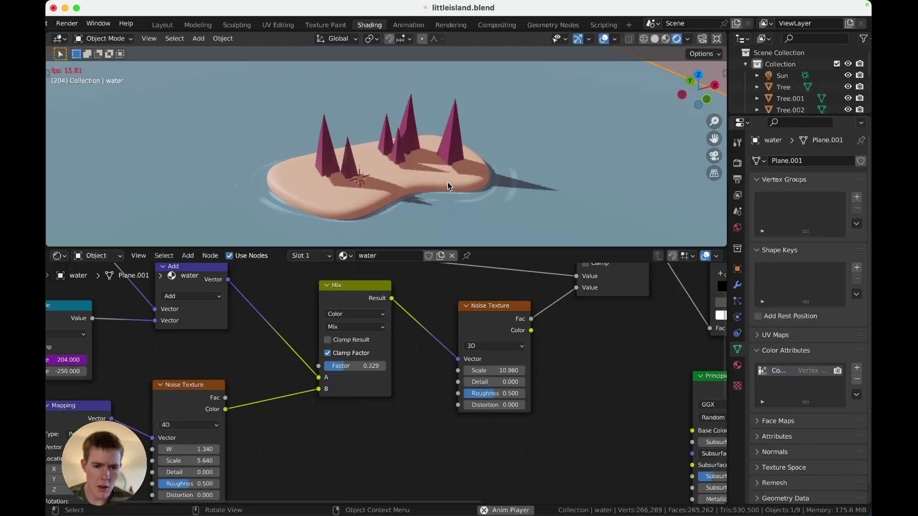
key(super+s)
Bring up the Layout workspace, frame the whole island to check the ripples in motion, and pause the animation
click(160, 24)
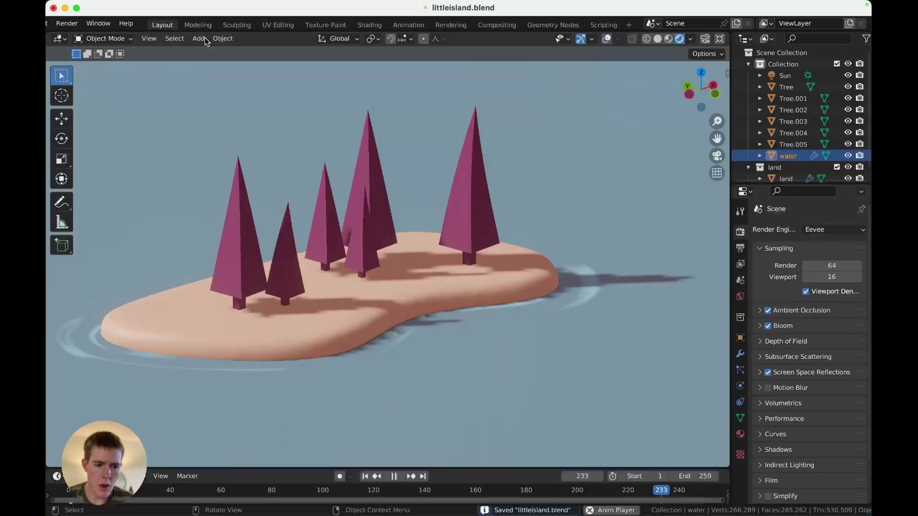
scroll(375, 211, down, 1)
shift+scroll(374, 211, left, 1)
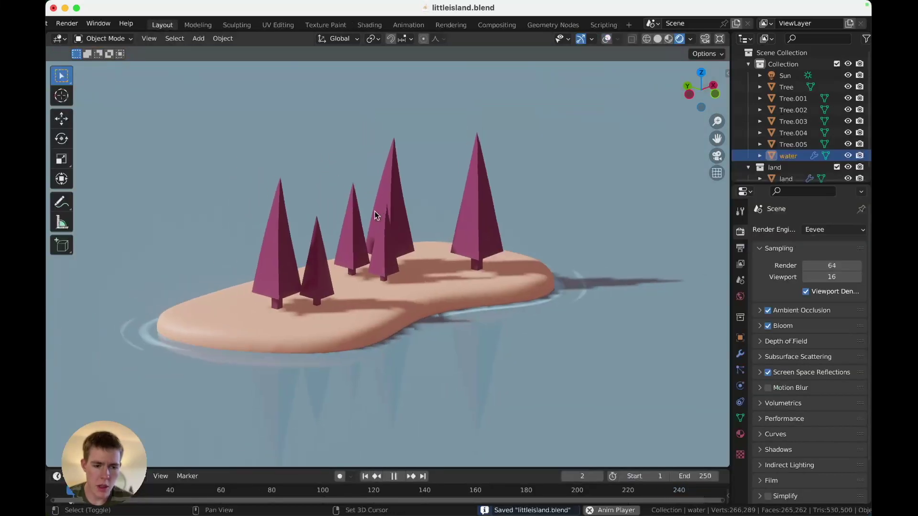
scroll(374, 212, up, 1)
scroll(374, 212, up, 1)
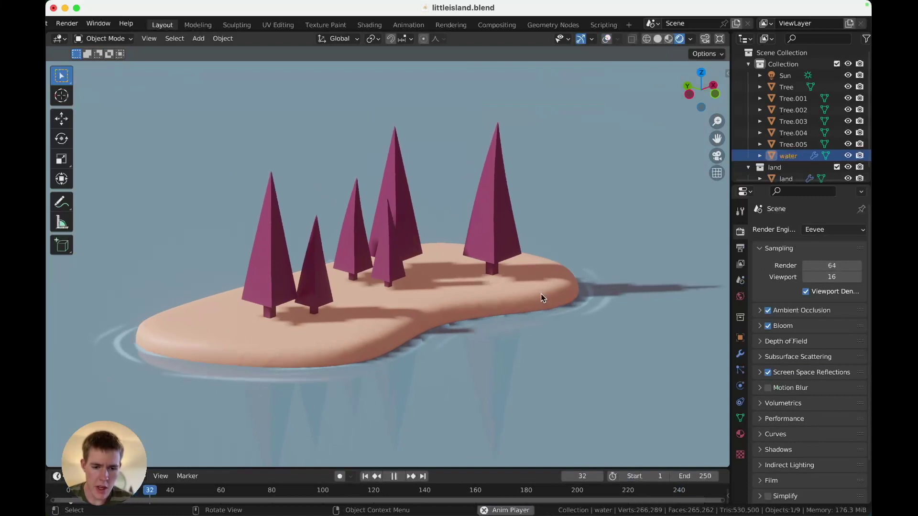
key(space)
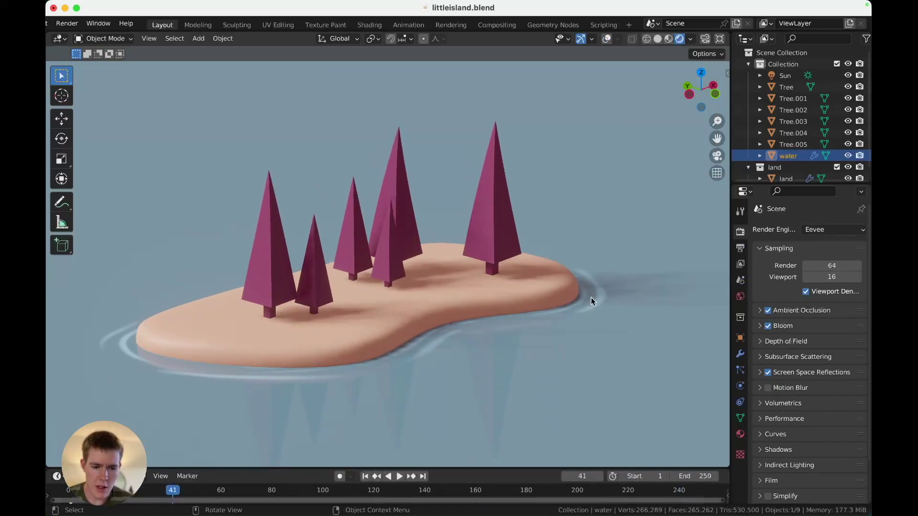
Change the render engine to Cycles and preview the rippling water by playing and pausing the animation
click(815, 237)
click(816, 268)
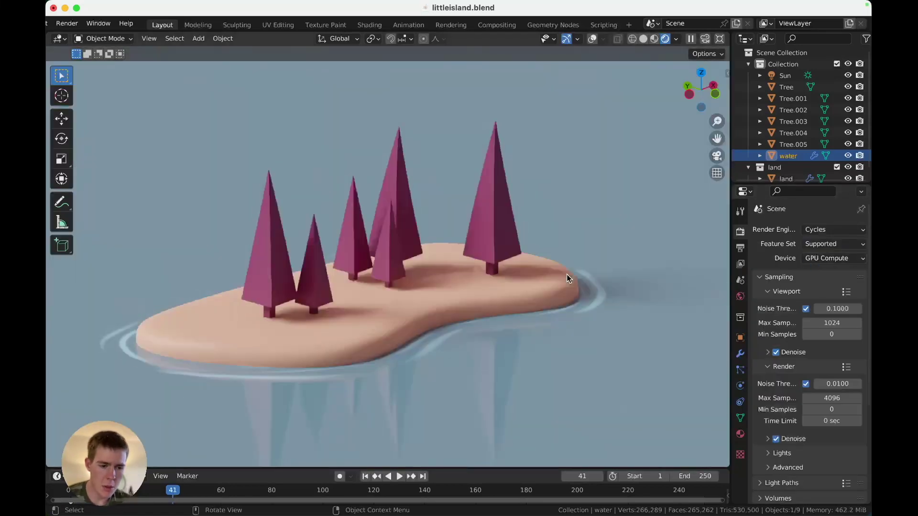
key(space)
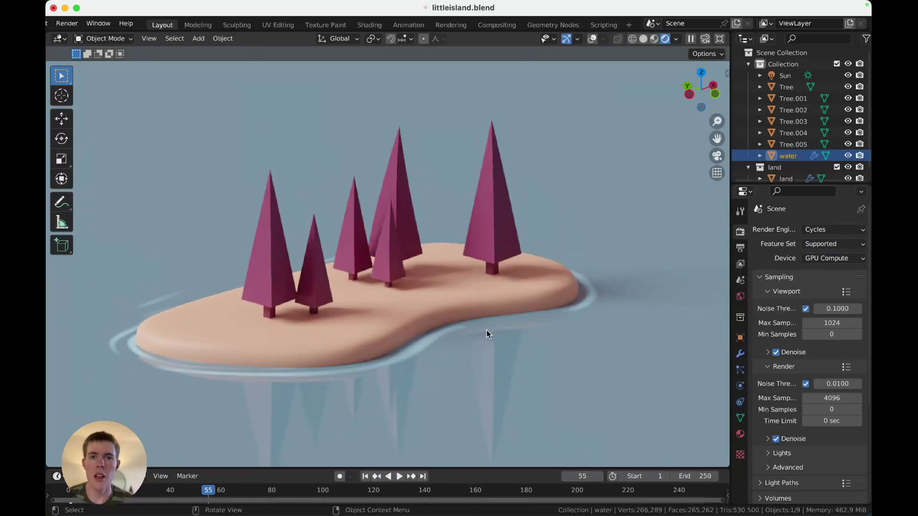
key(space)
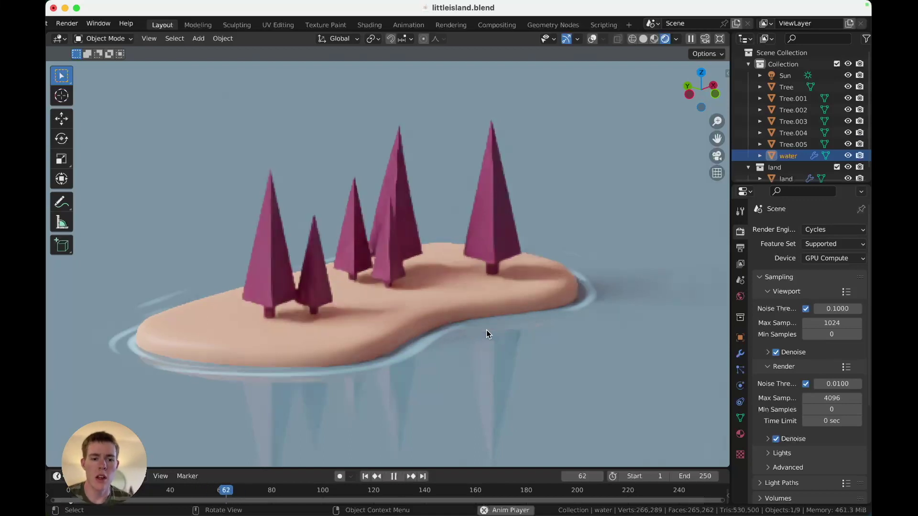
key(z)
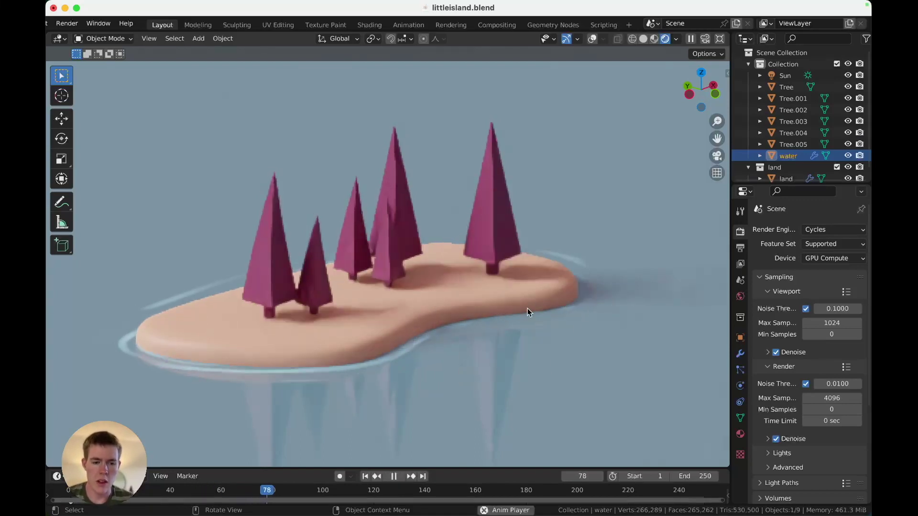
key(space)
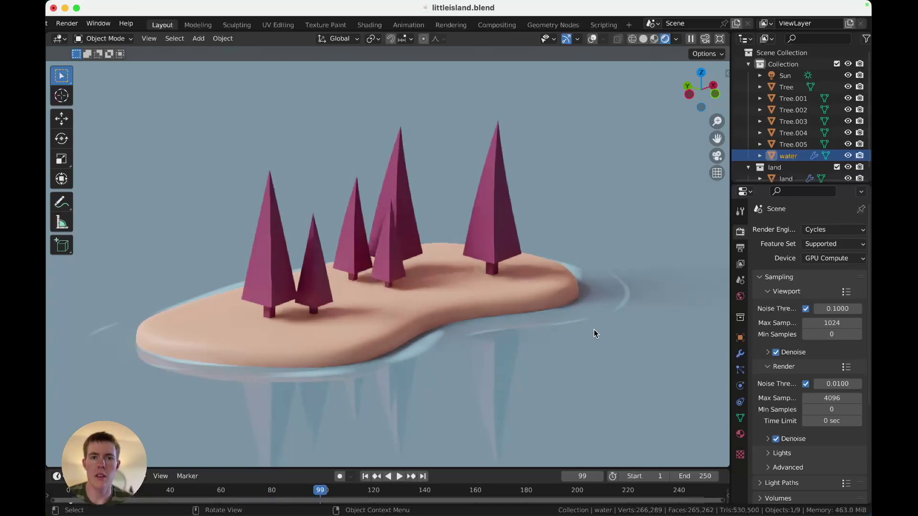
Return the render engine to Eevee and briefly play the ripple animation before pausing it
click(833, 229)
click(818, 255)
key(space)
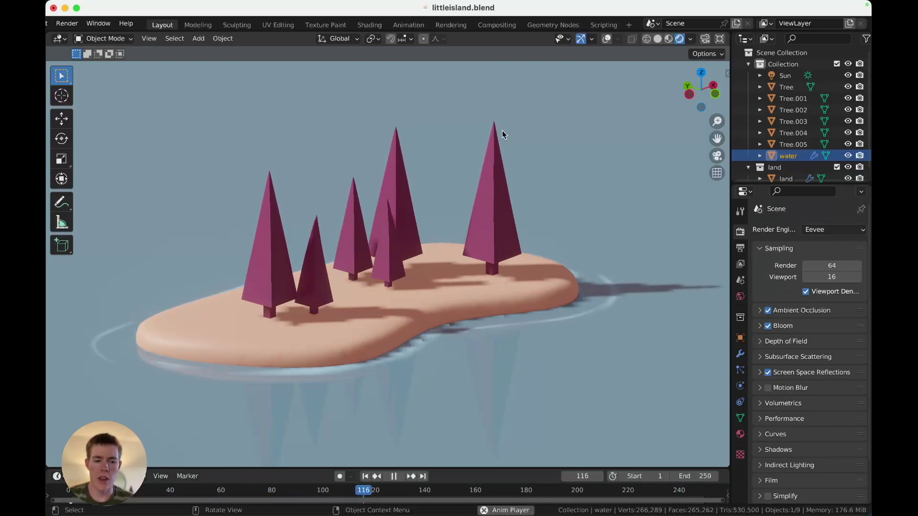
key(space)
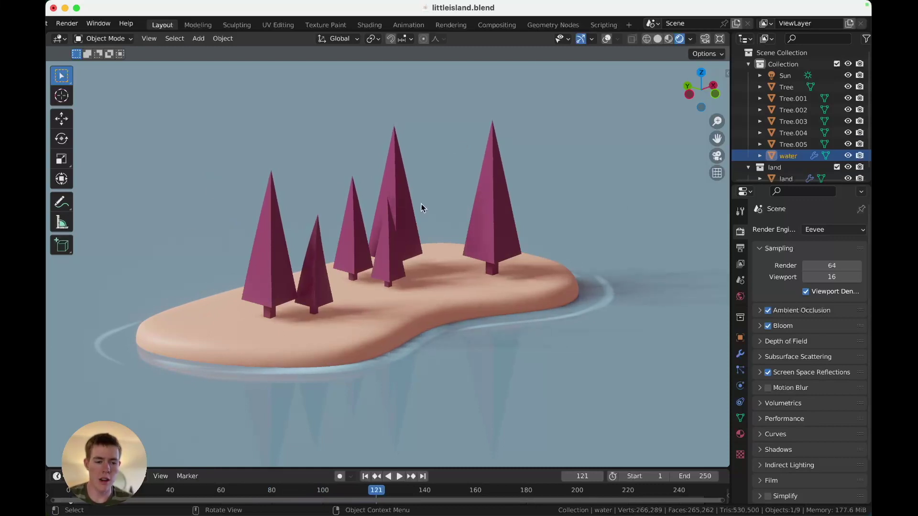